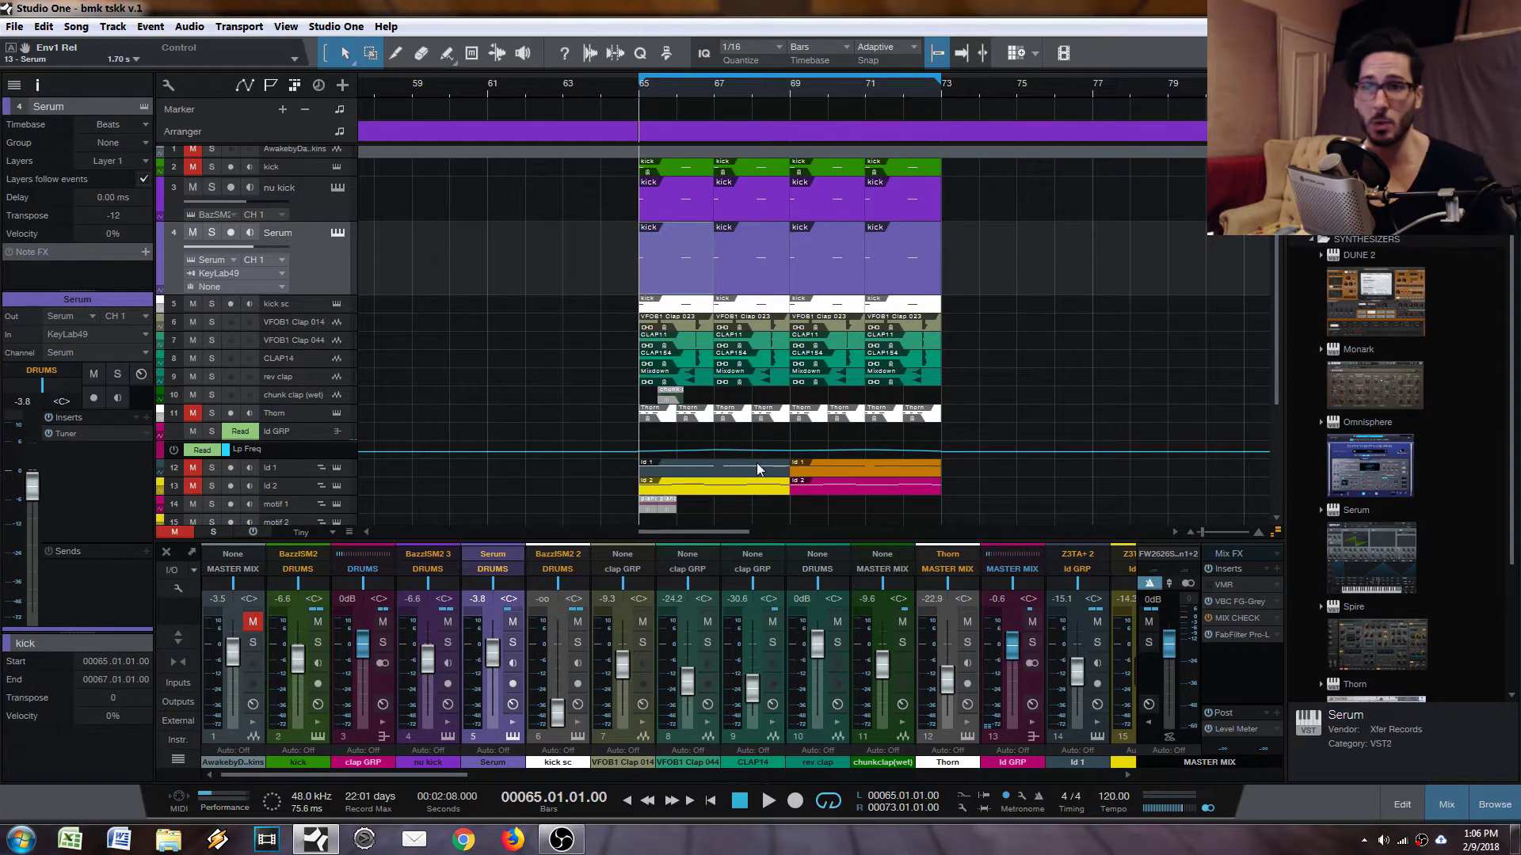
# Step: Play the loop with the kick track unmuted and enlarged and the nu kick and Serum tracks muted
pyautogui.click(192, 190)
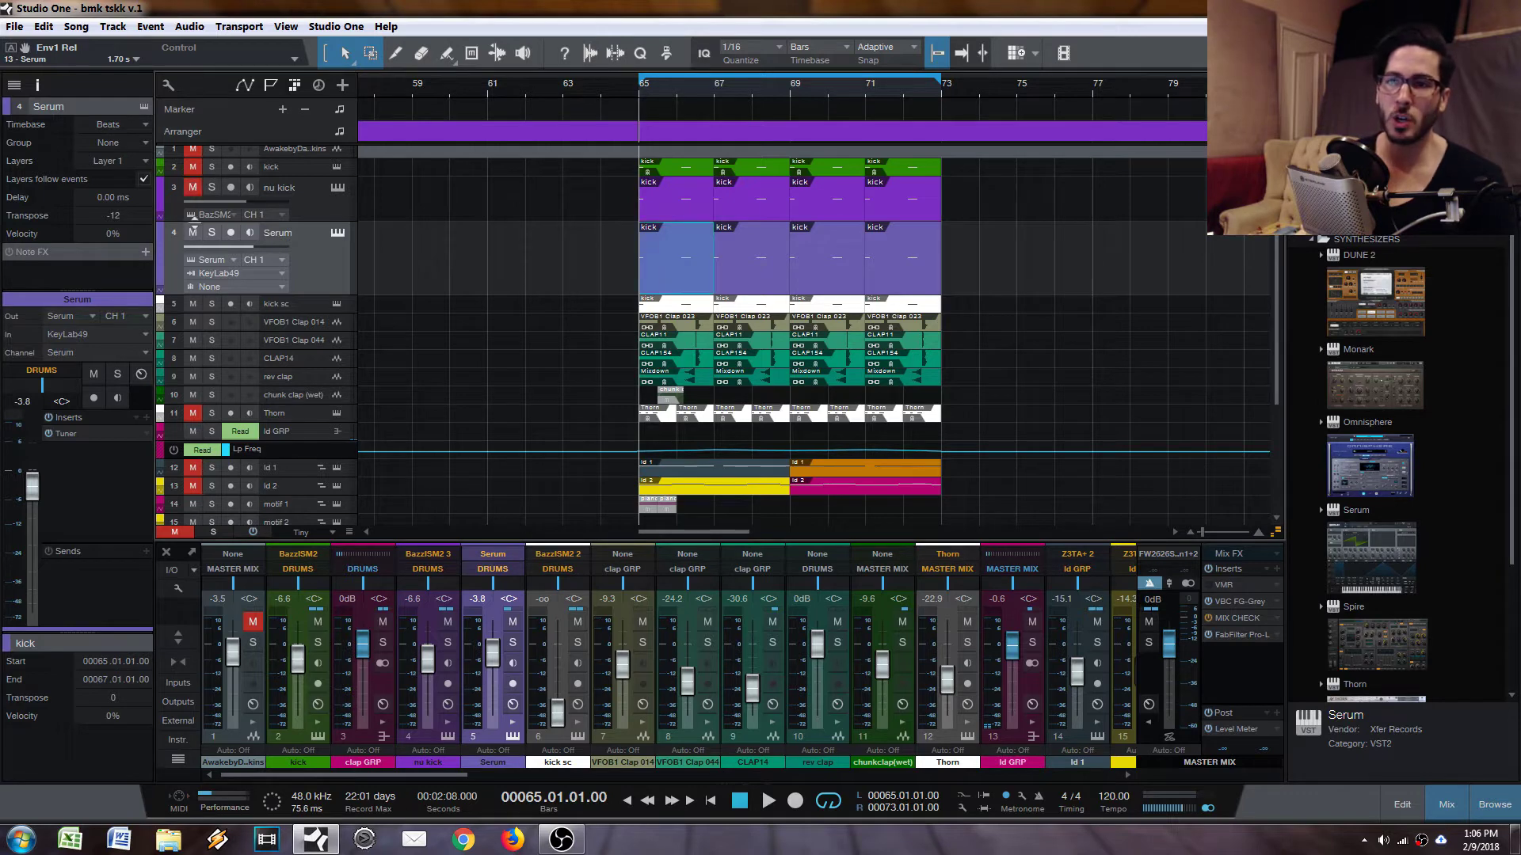
pyautogui.click(192, 167)
pyautogui.moveTo(293, 178); pyautogui.dragTo(301, 203)
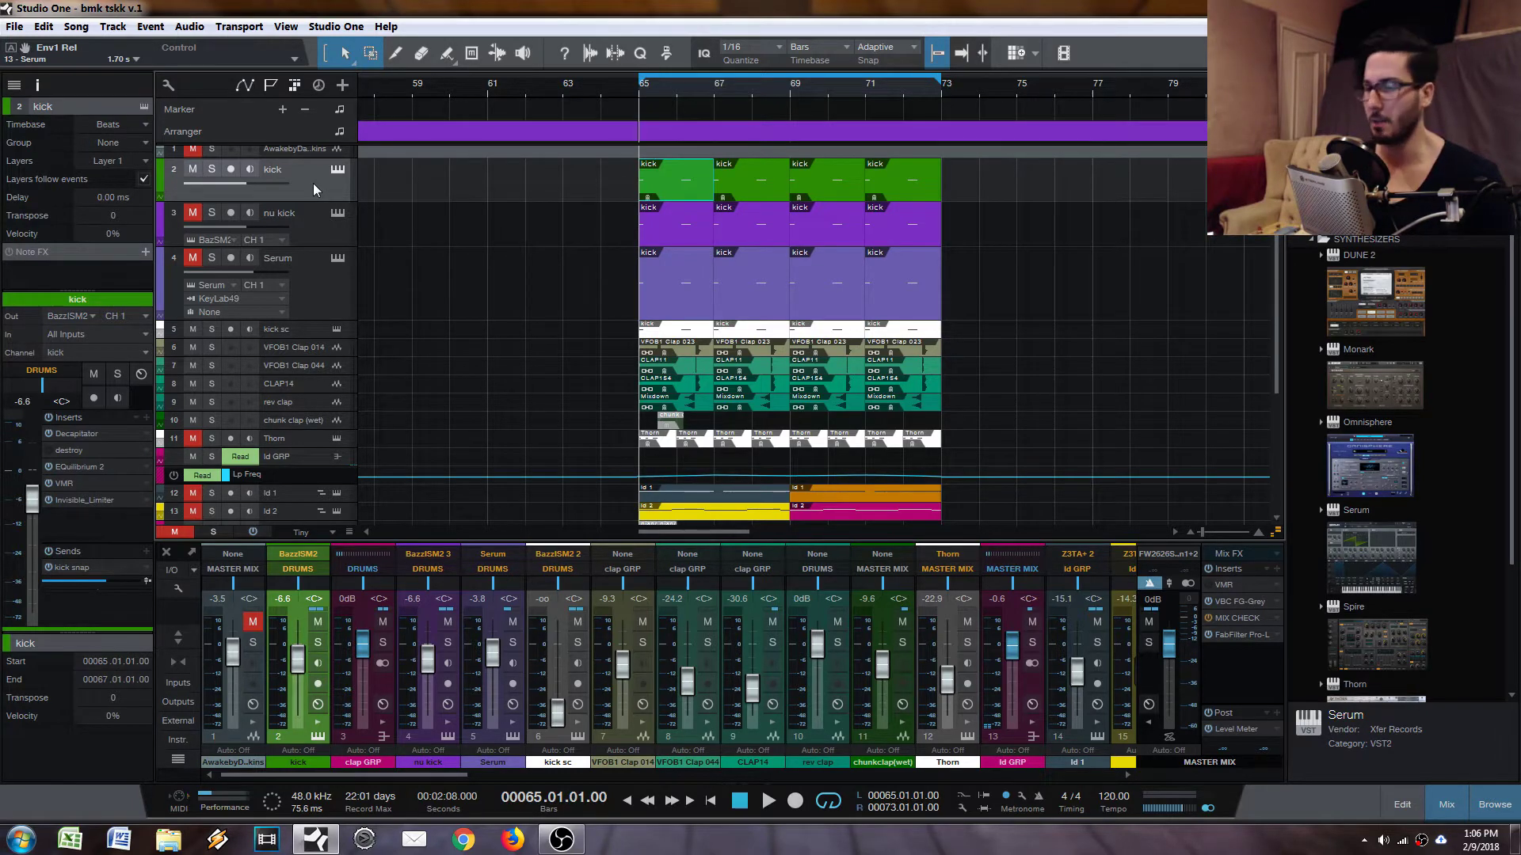
pyautogui.press('space')
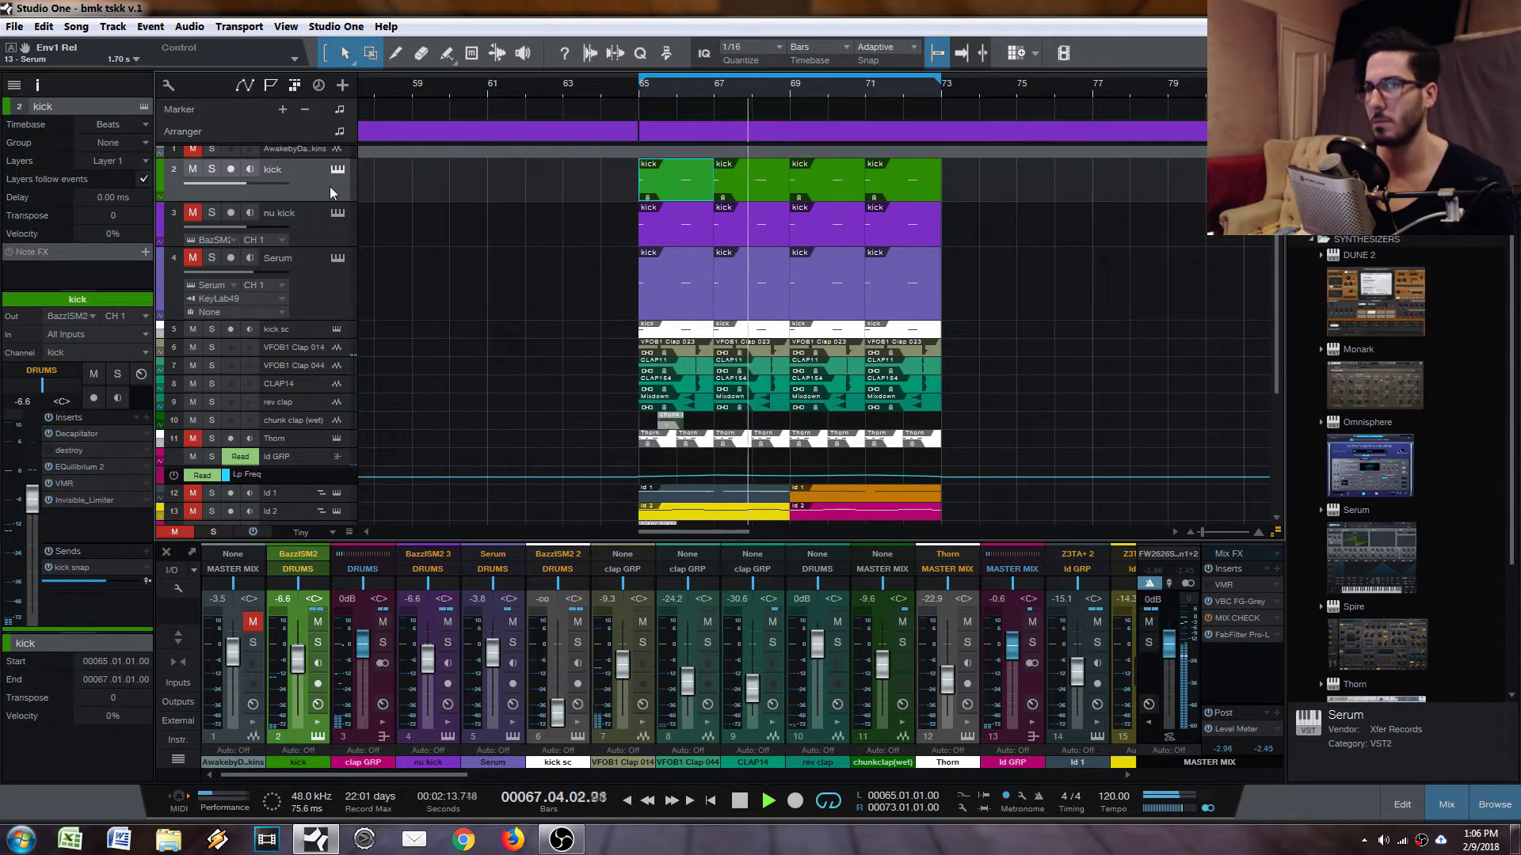
pyautogui.press('space')
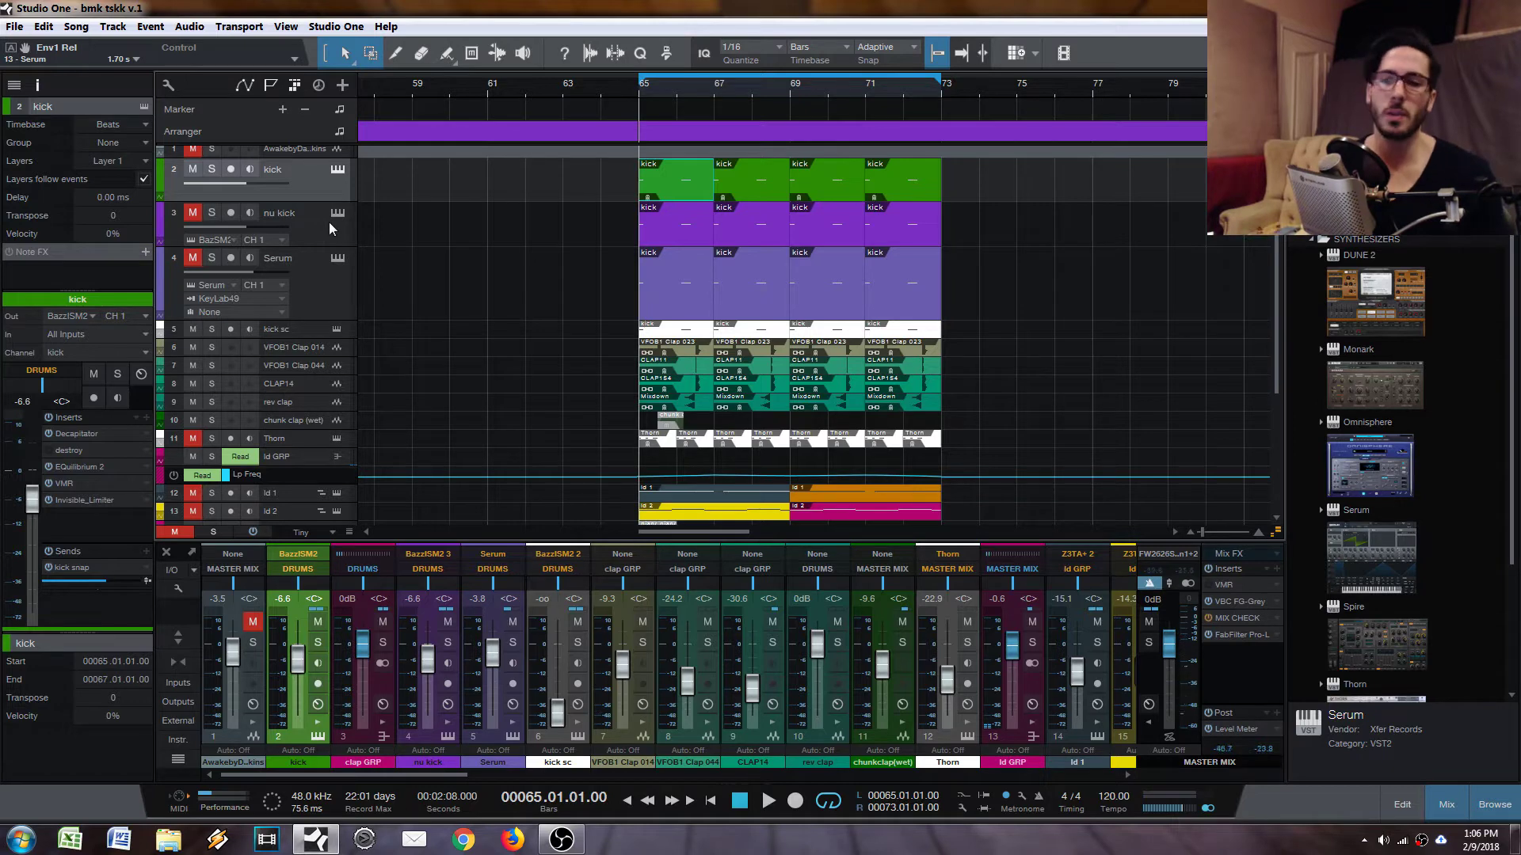
# Step: Solo the kick track and inspect its Decapitator insert and BazzISM2 instrument settings
pyautogui.click(211, 169)
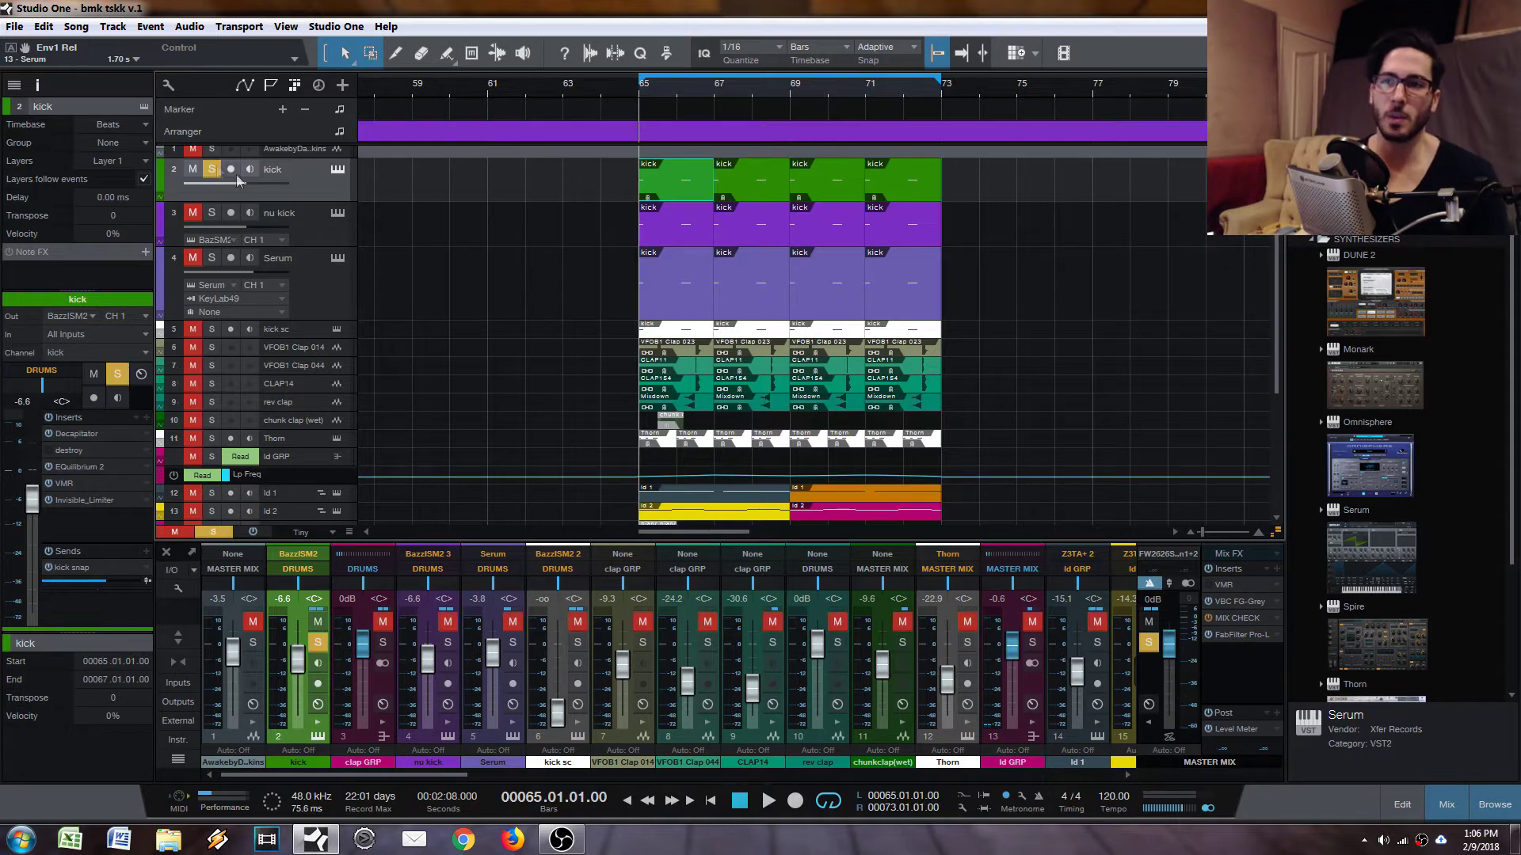
pyautogui.click(77, 435)
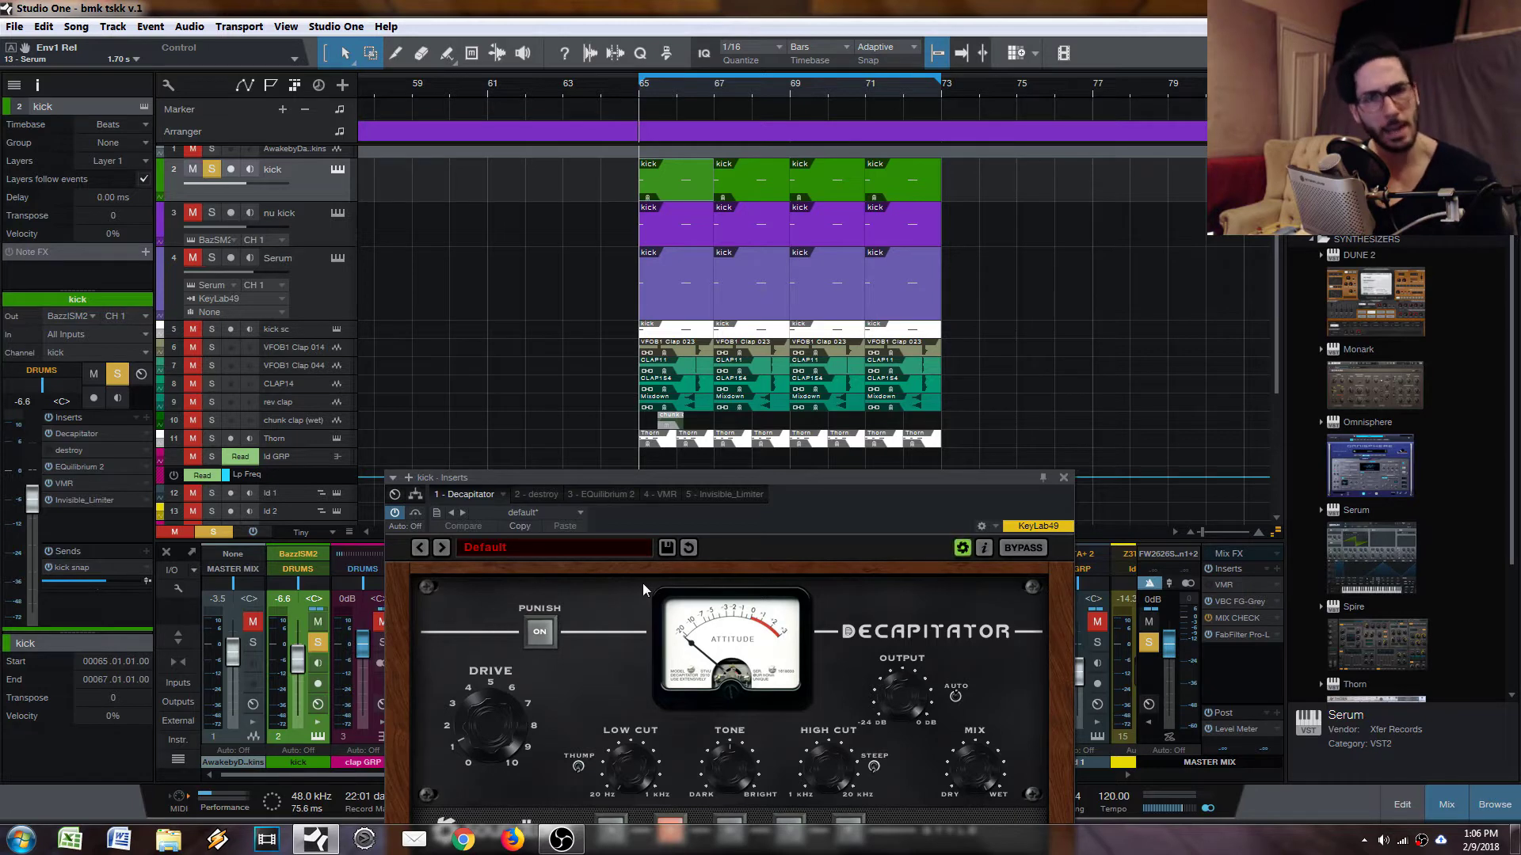
pyautogui.click(1065, 478)
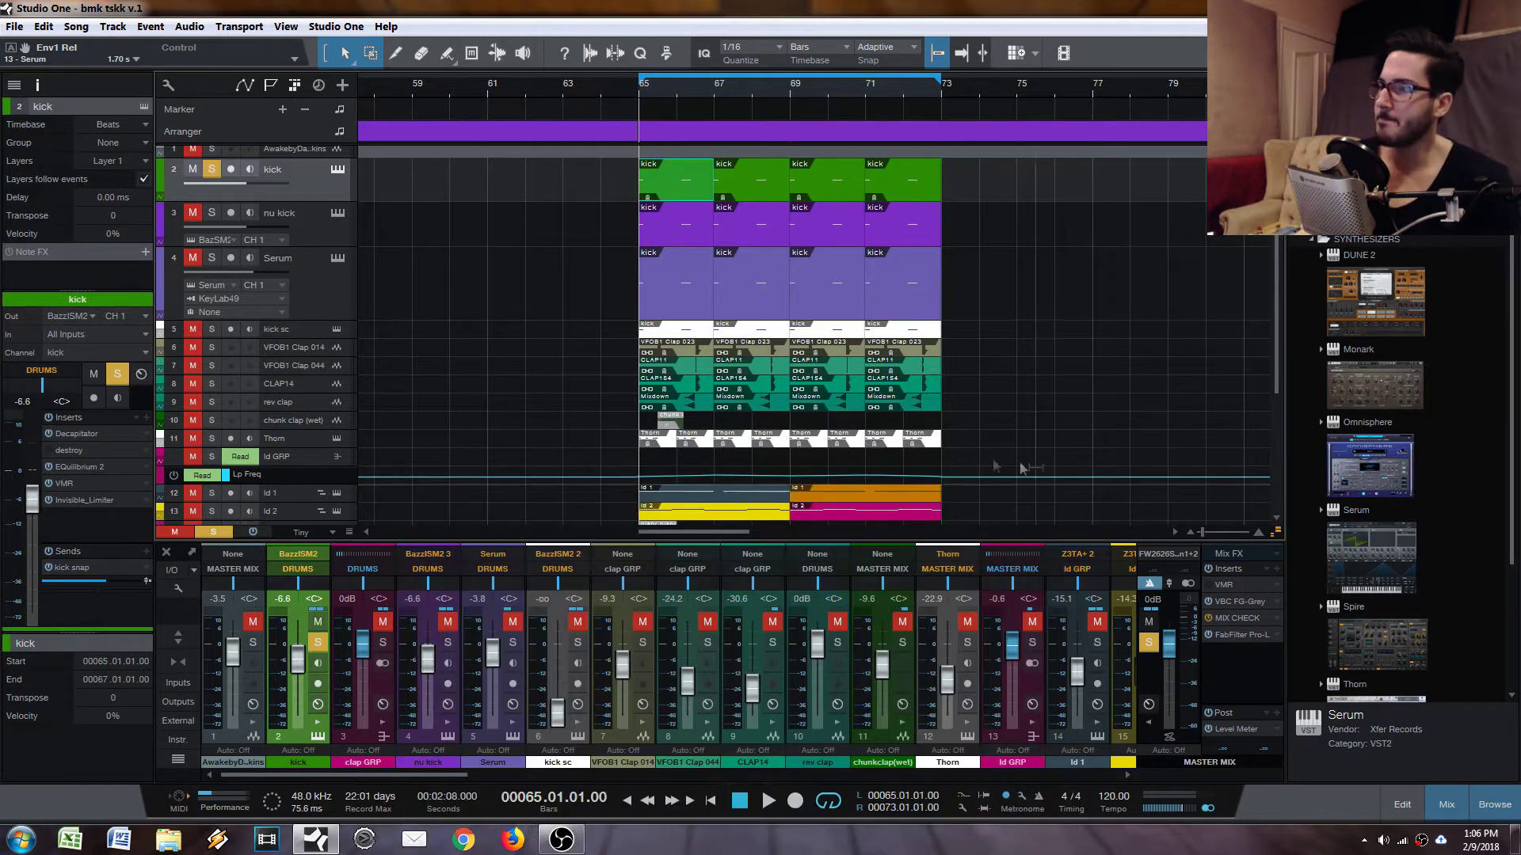
pyautogui.click(337, 169)
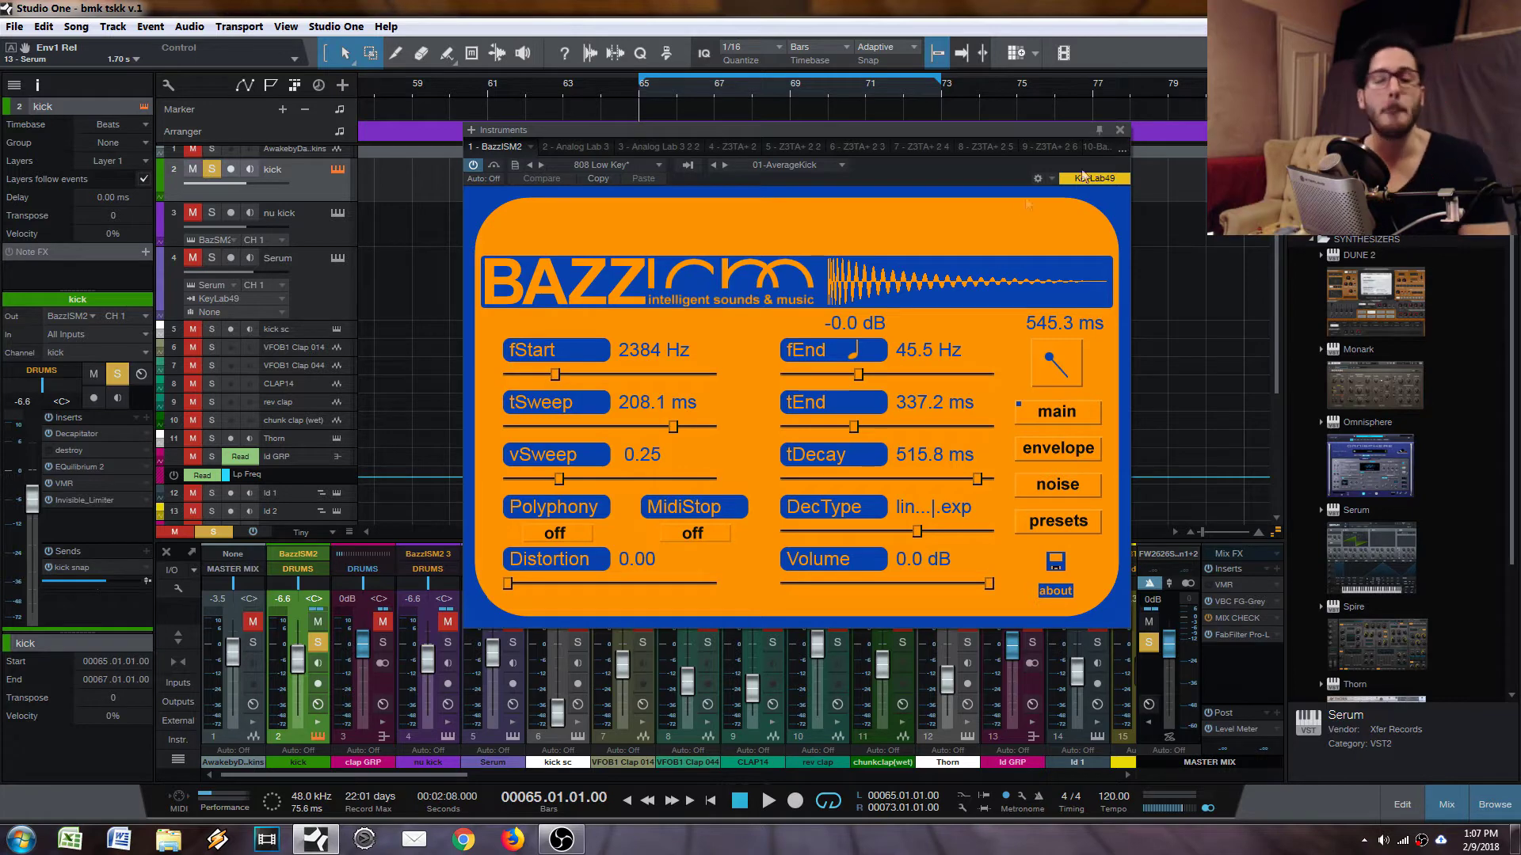
pyautogui.click(1120, 130)
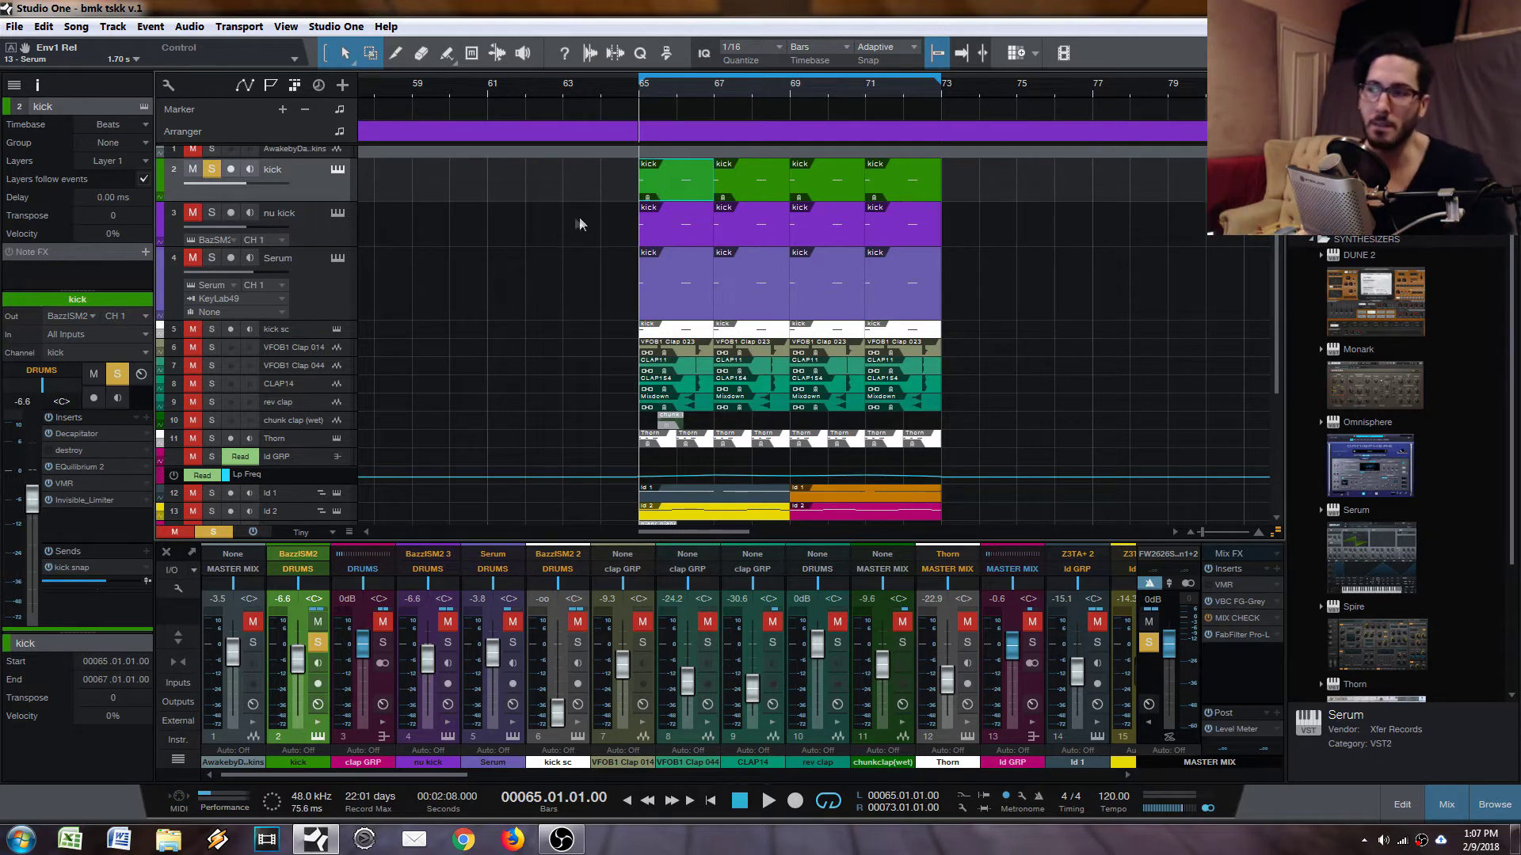
# Step: View the Serum track's Sub 7 patch, select the nu kick track and close the instrument window
pyautogui.doubleClick(325, 289)
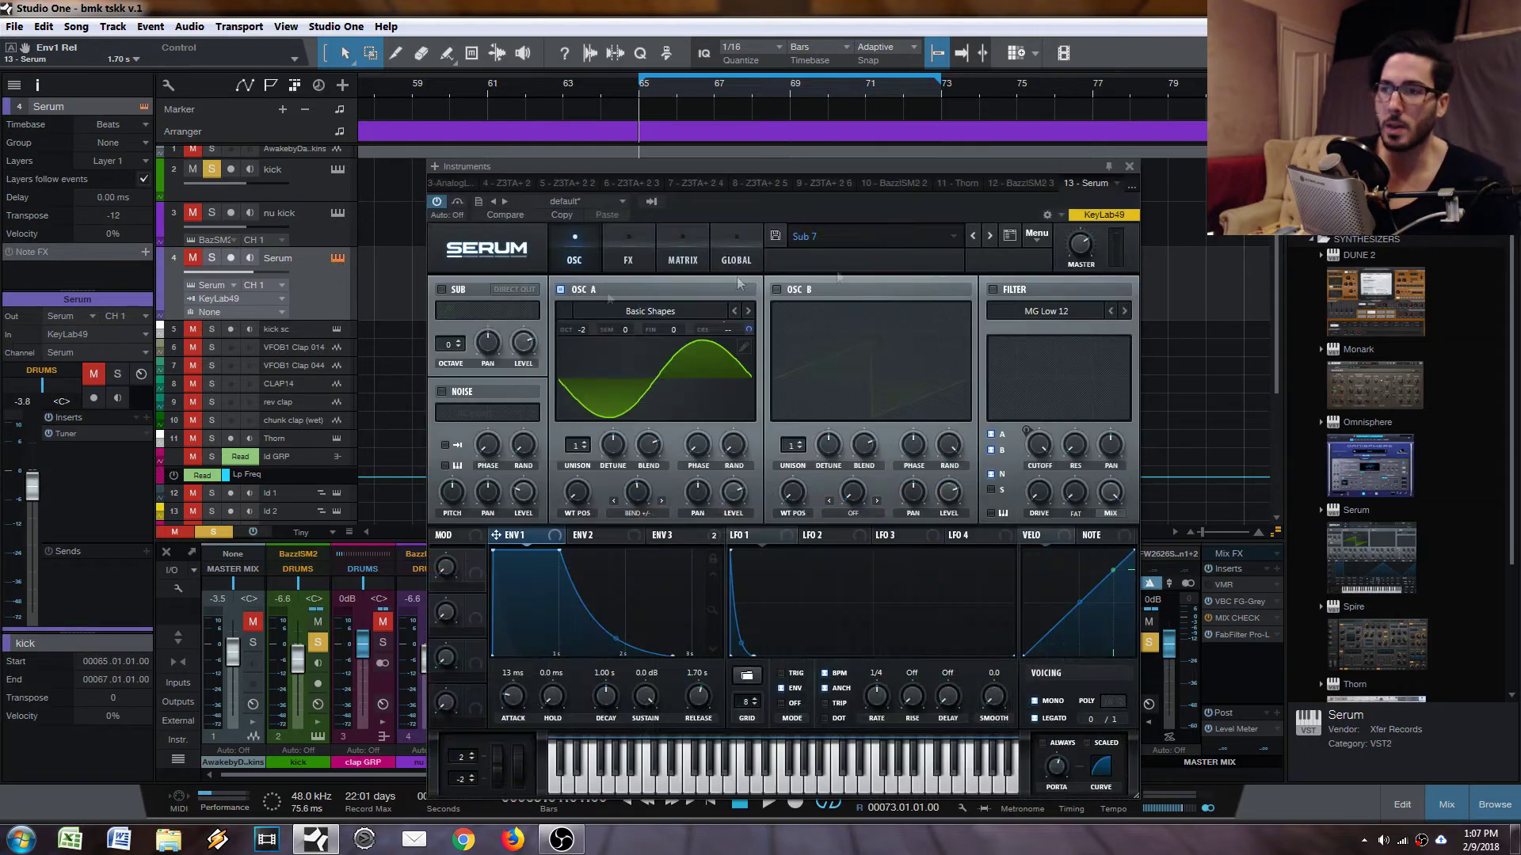
pyautogui.click(288, 170)
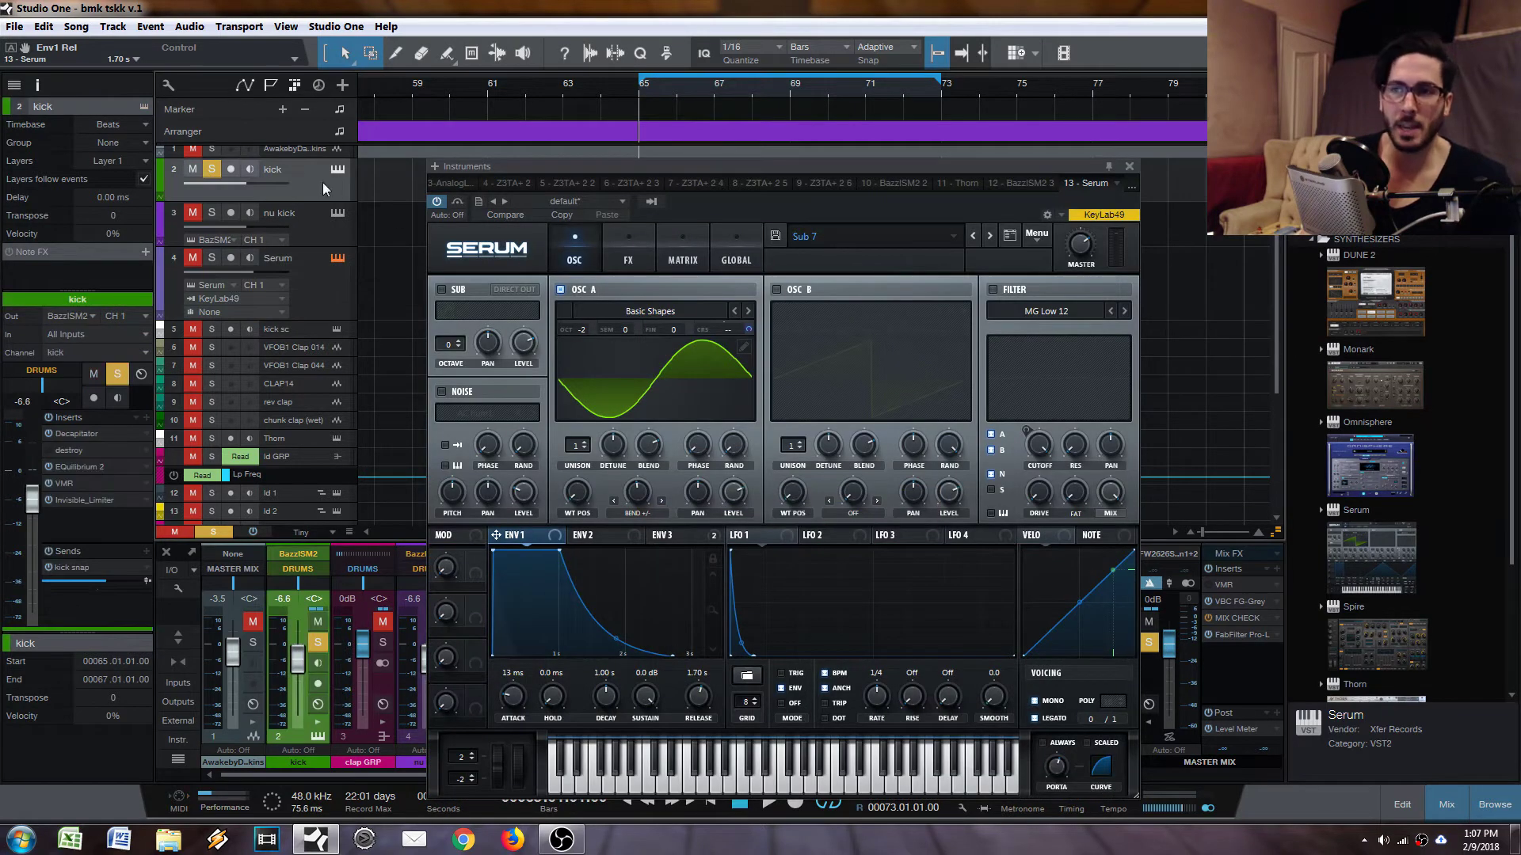
pyautogui.click(306, 215)
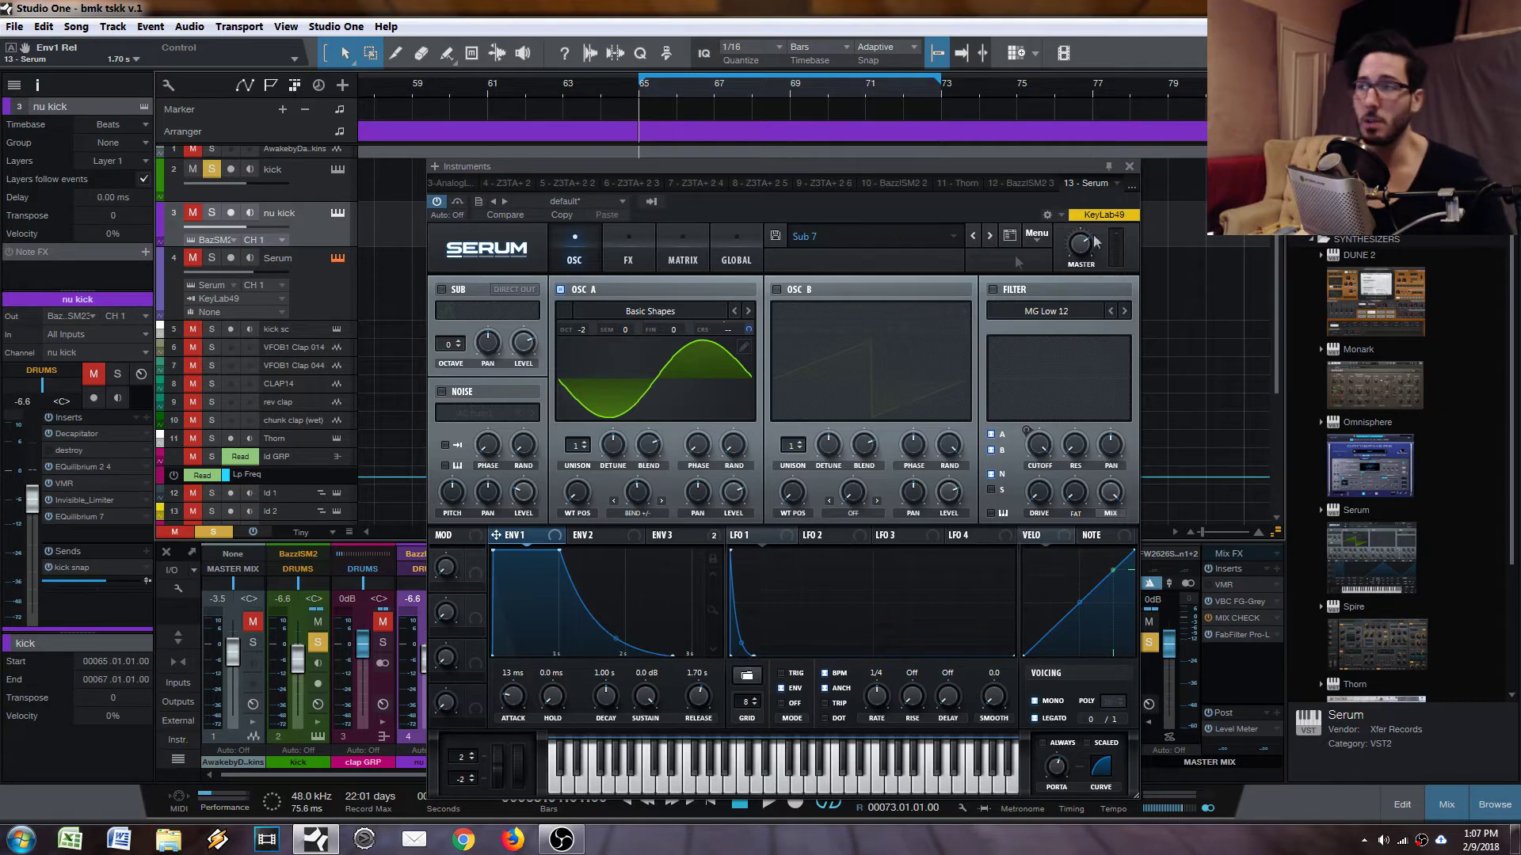
pyautogui.click(1130, 169)
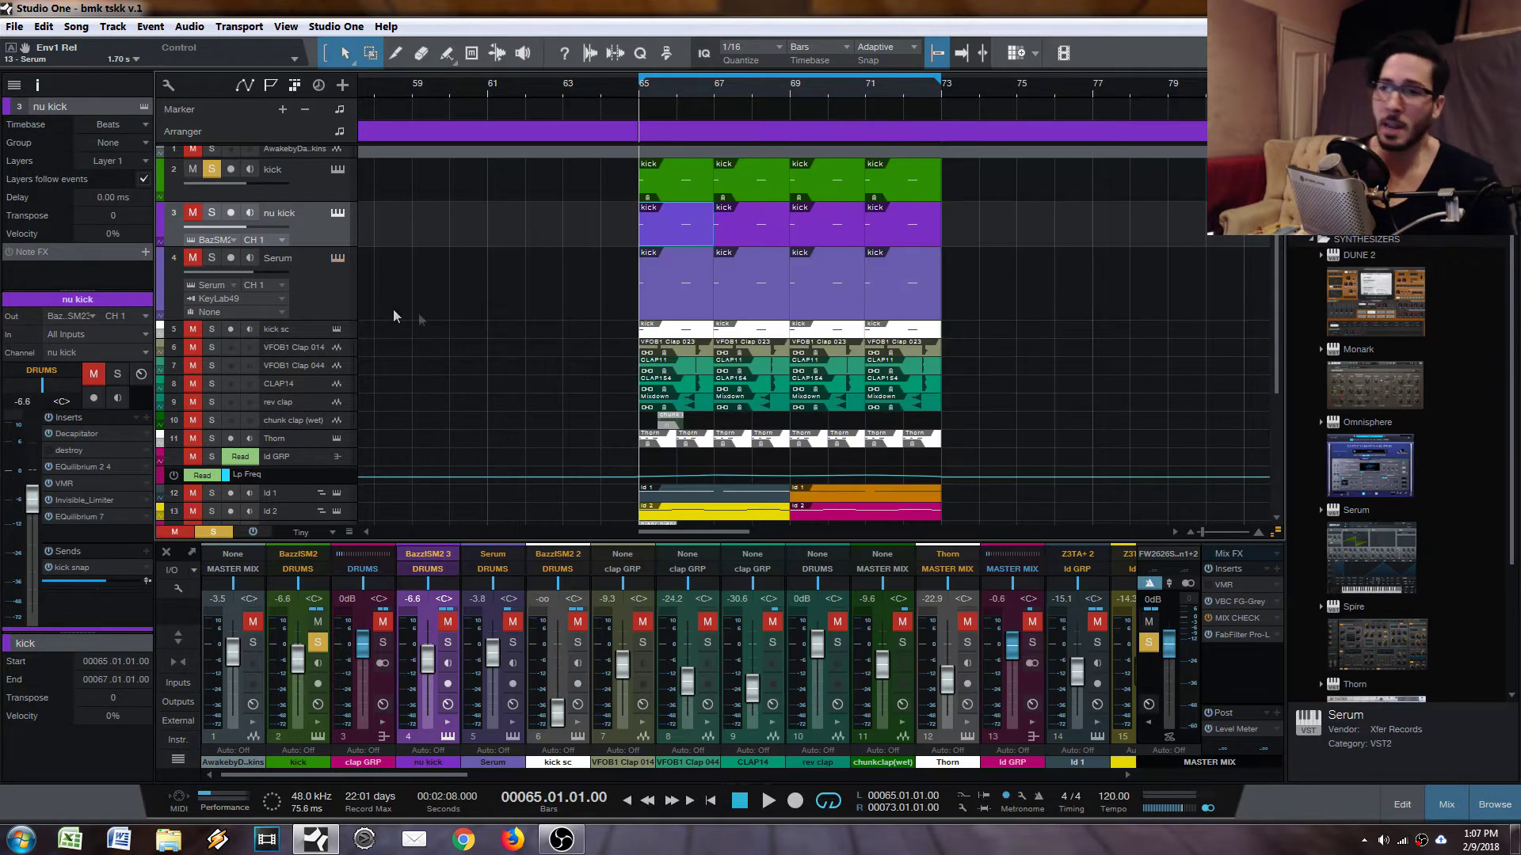
# Step: Open the nu kick track's BazzISM2 instrument and solo the track, with the loop shortened to end at 65.03.01.00
pyautogui.click(339, 215)
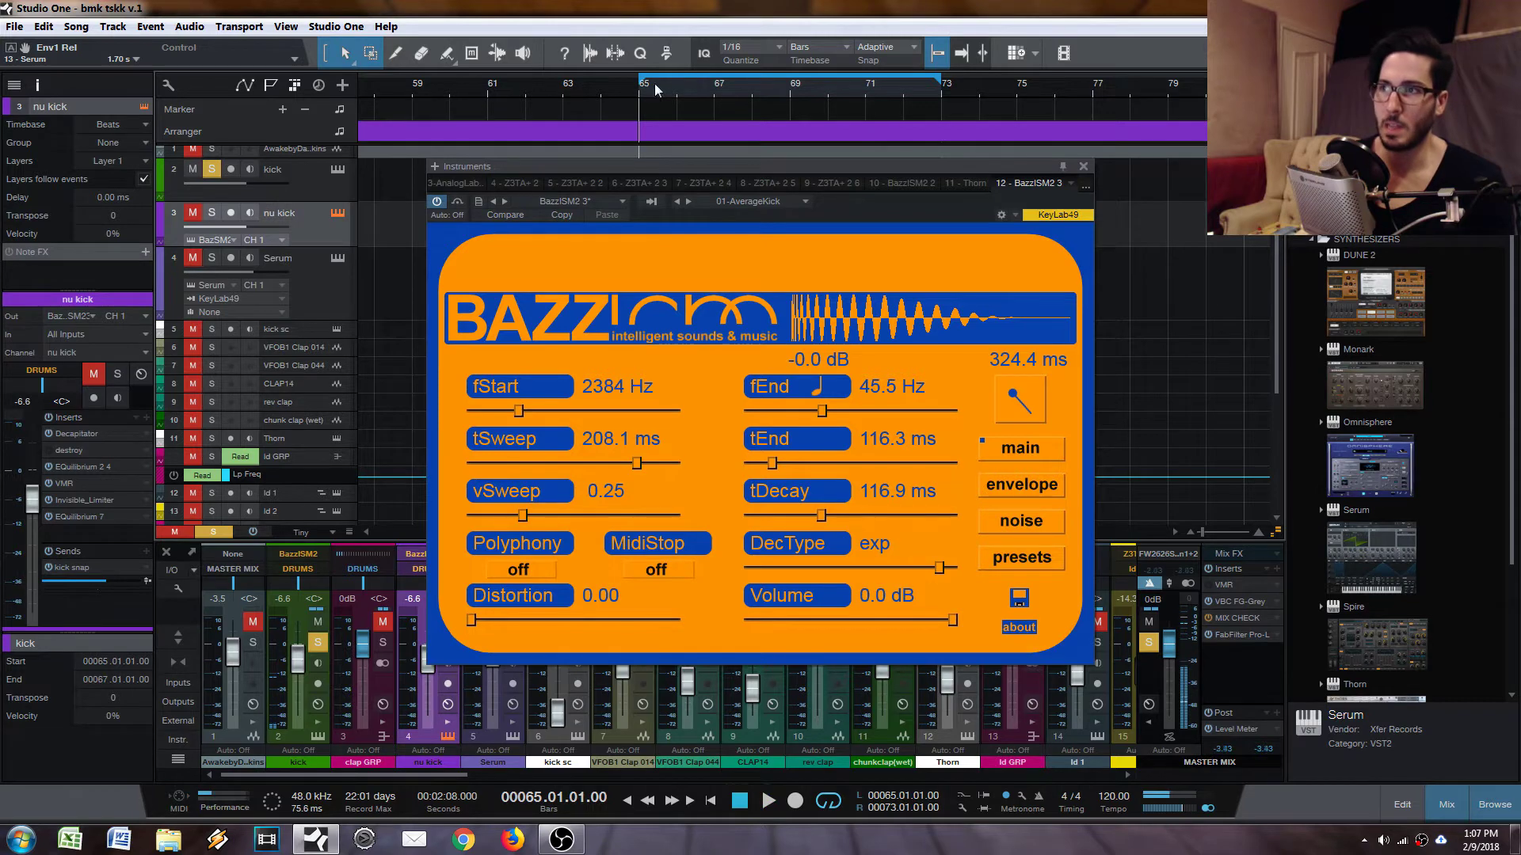
pyautogui.moveTo(656, 90); pyautogui.dragTo(643, 89)
pyautogui.click(211, 213)
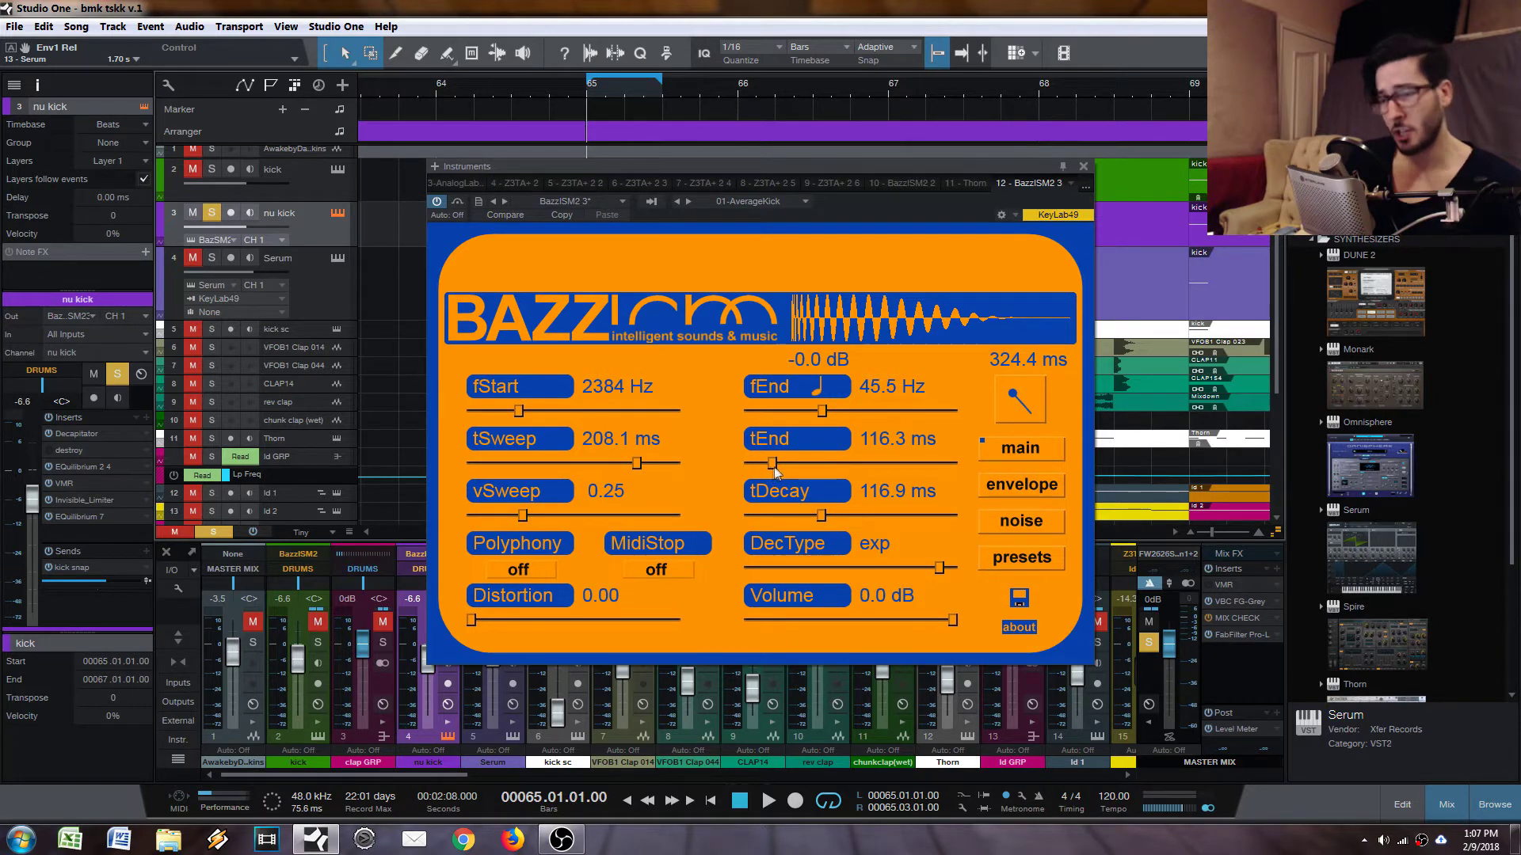
# Step: Inspect the low-cut curve in the nu kick track's EQuilibrium 7 insert and close the plug-in windows
pyautogui.click(84, 515)
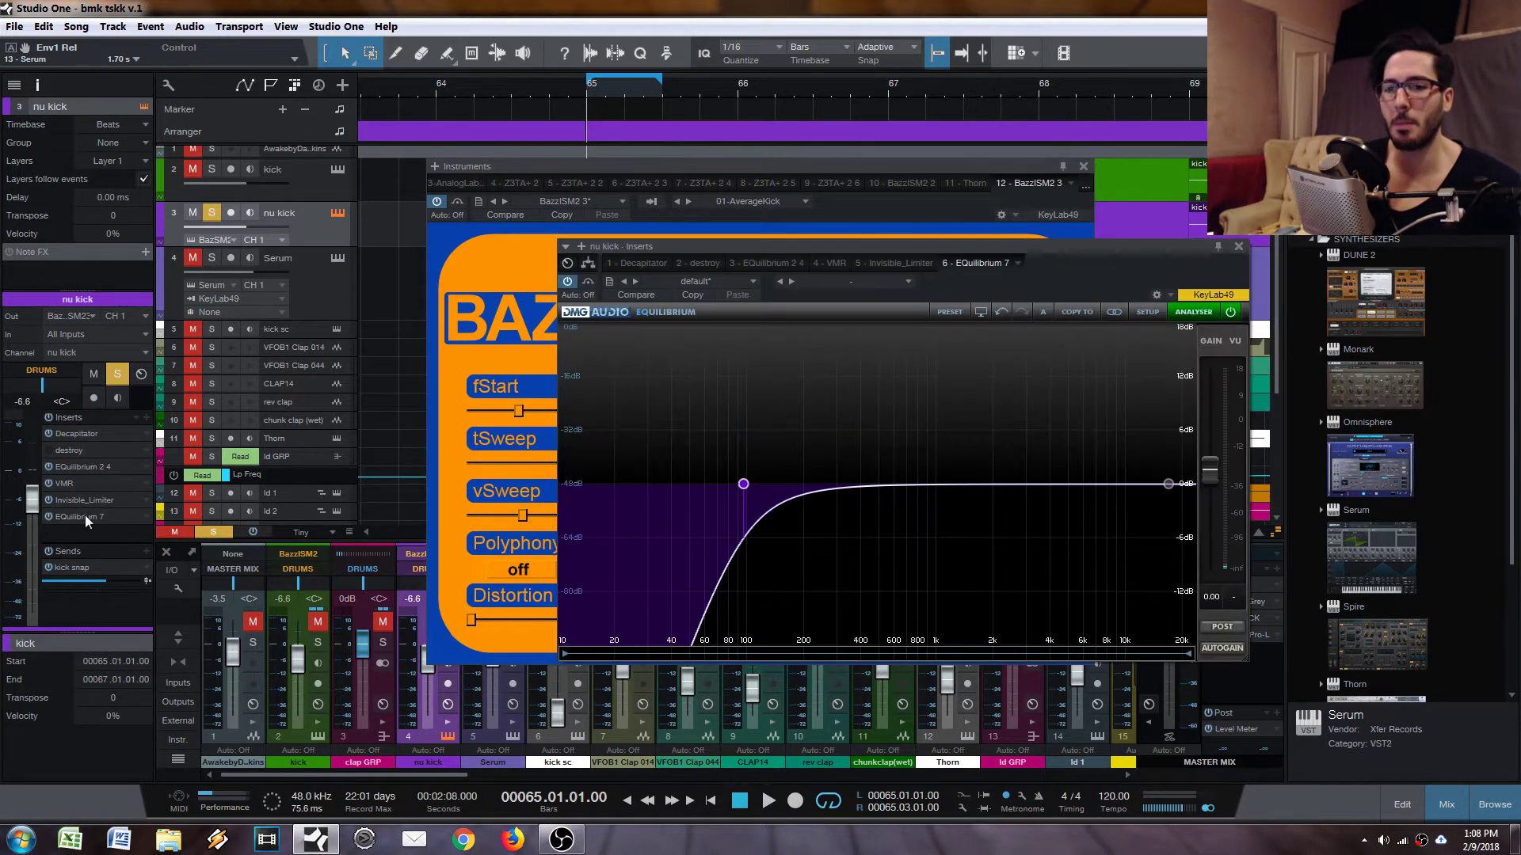
pyautogui.moveTo(741, 512)
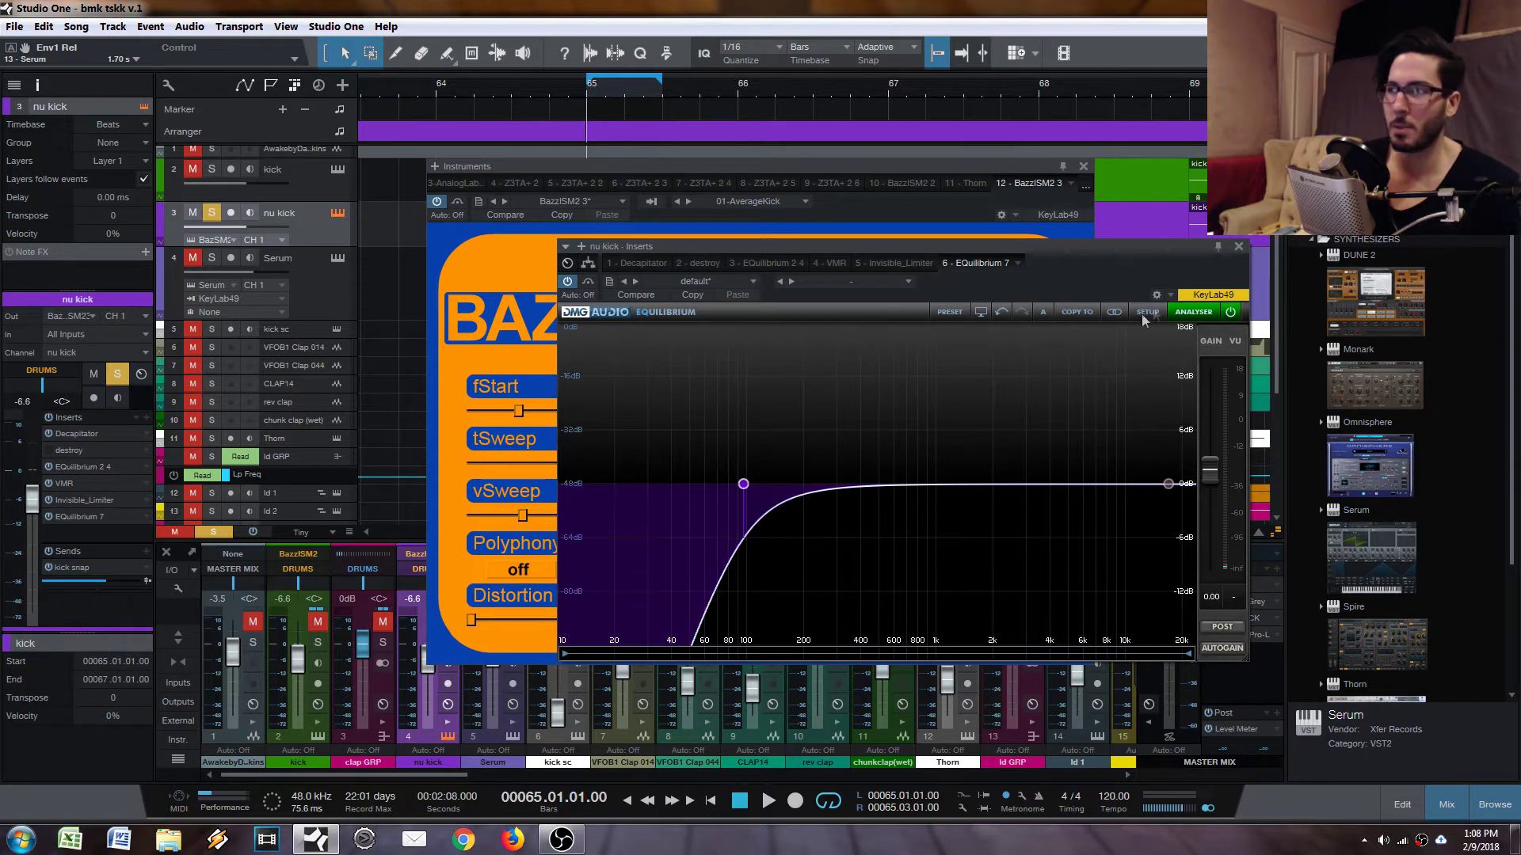
pyautogui.click(1239, 246)
pyautogui.click(1083, 167)
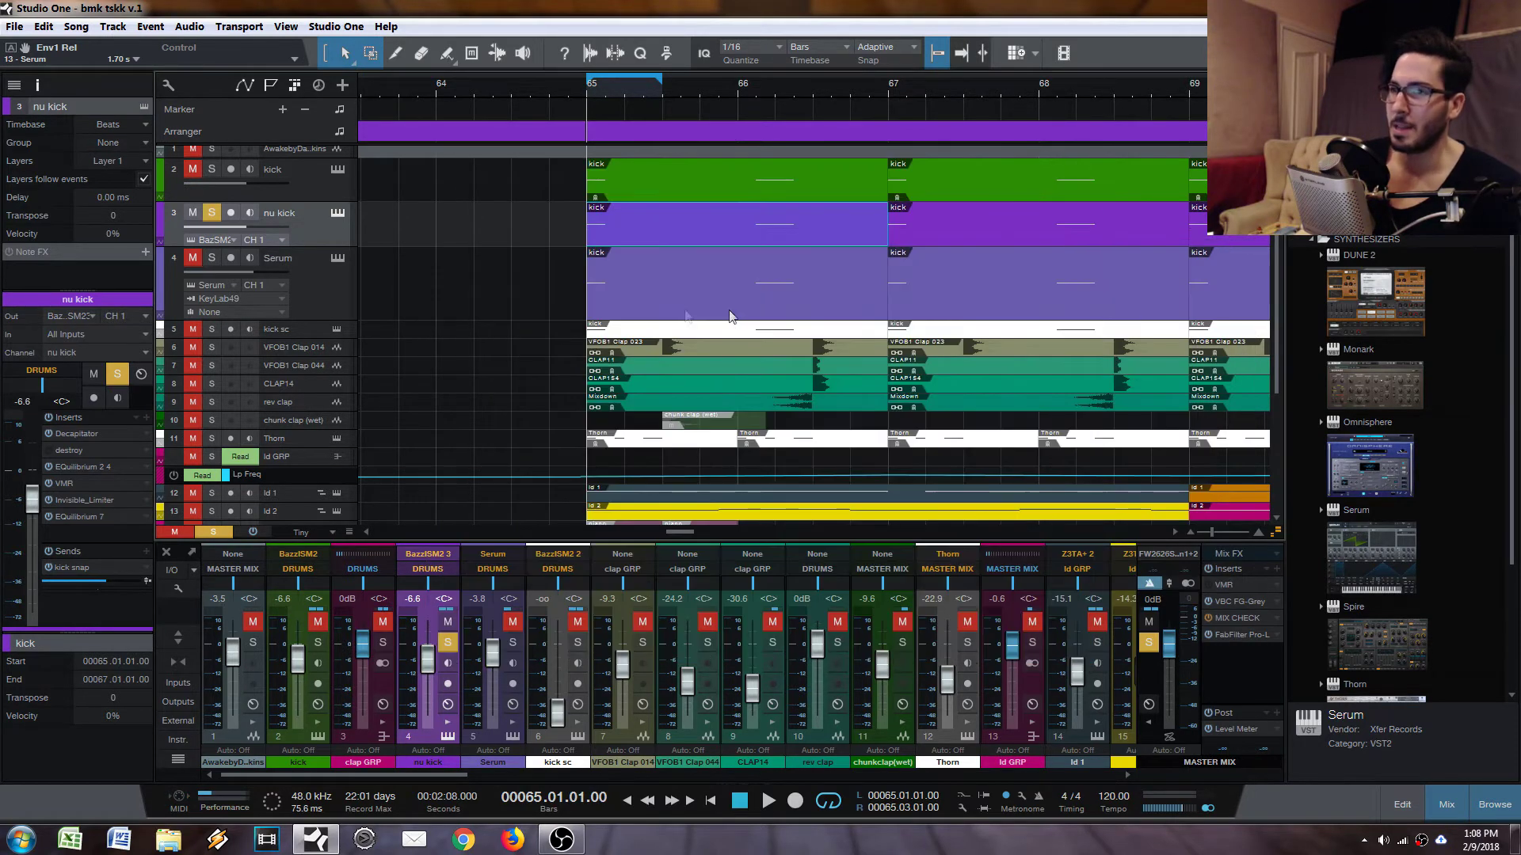
# Step: Solo the Serum track alongside nu kick and play both, extending the loop end to bar 66
pyautogui.click(638, 300)
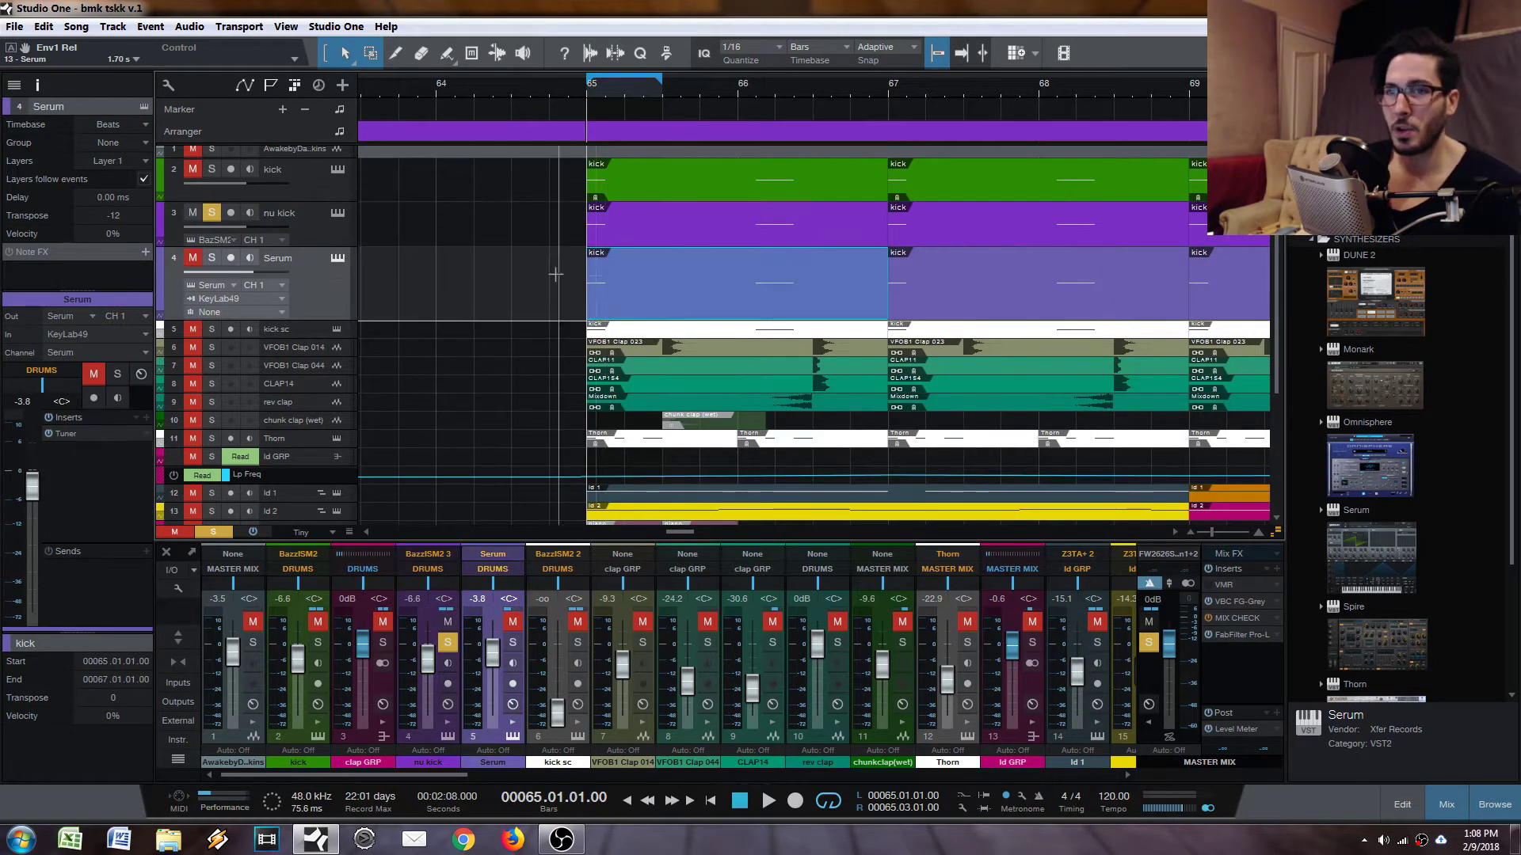
pyautogui.click(212, 258)
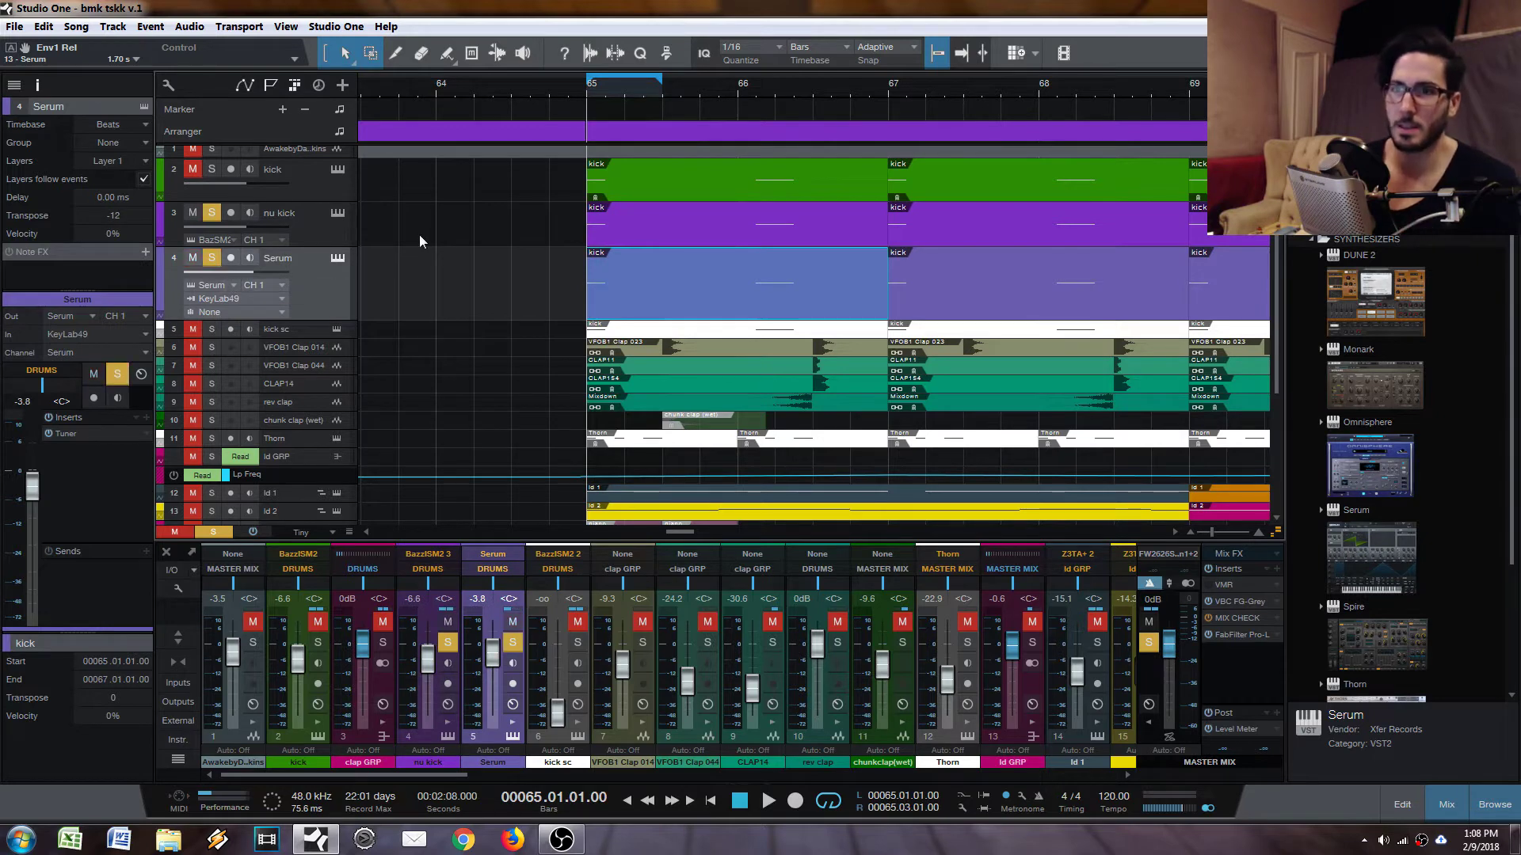
pyautogui.press('space')
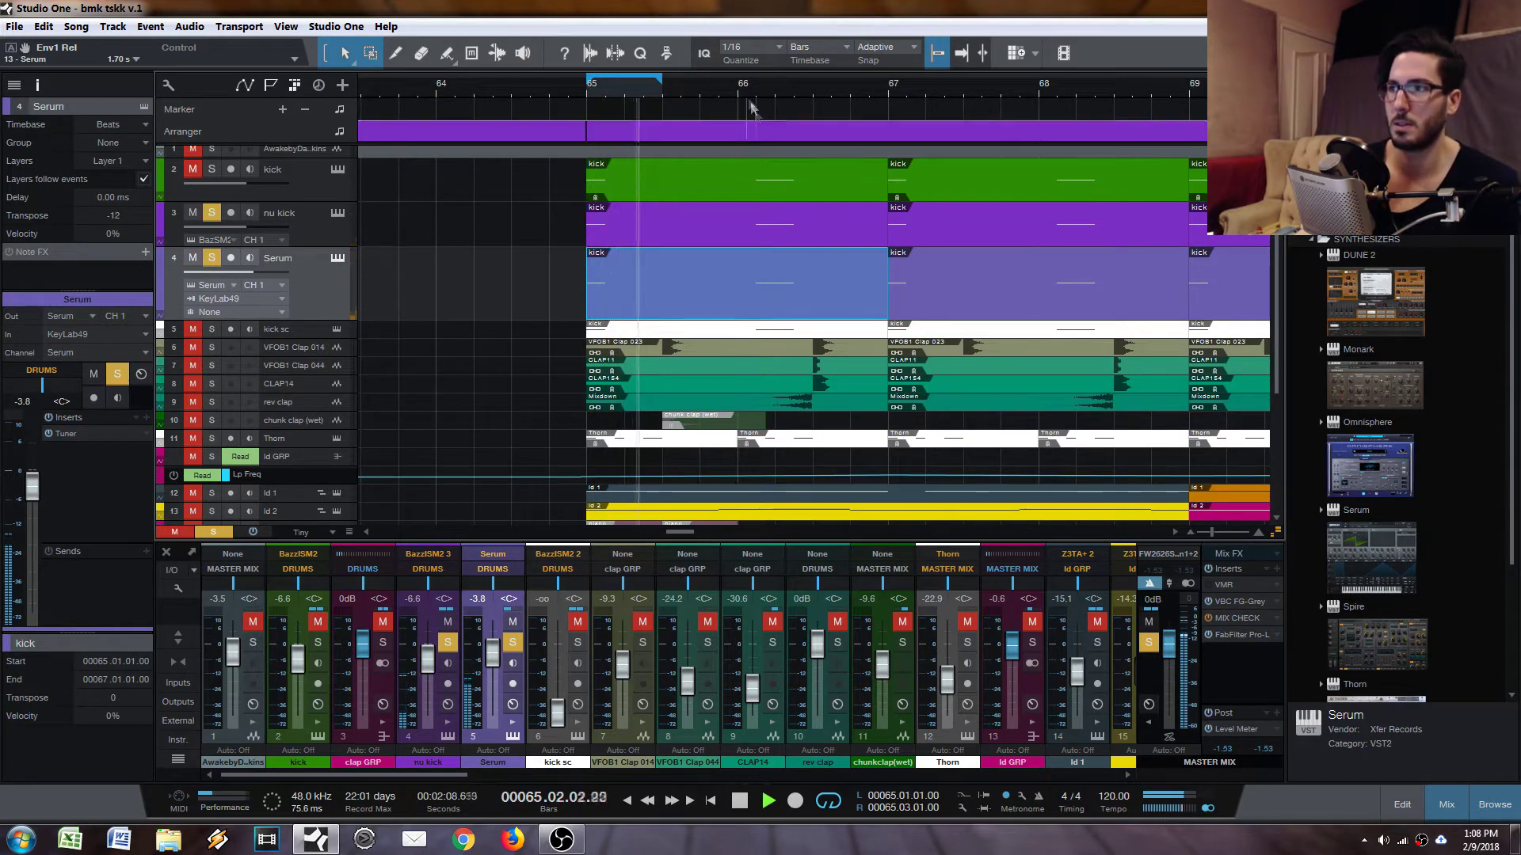
pyautogui.moveTo(661, 78); pyautogui.dragTo(739, 78)
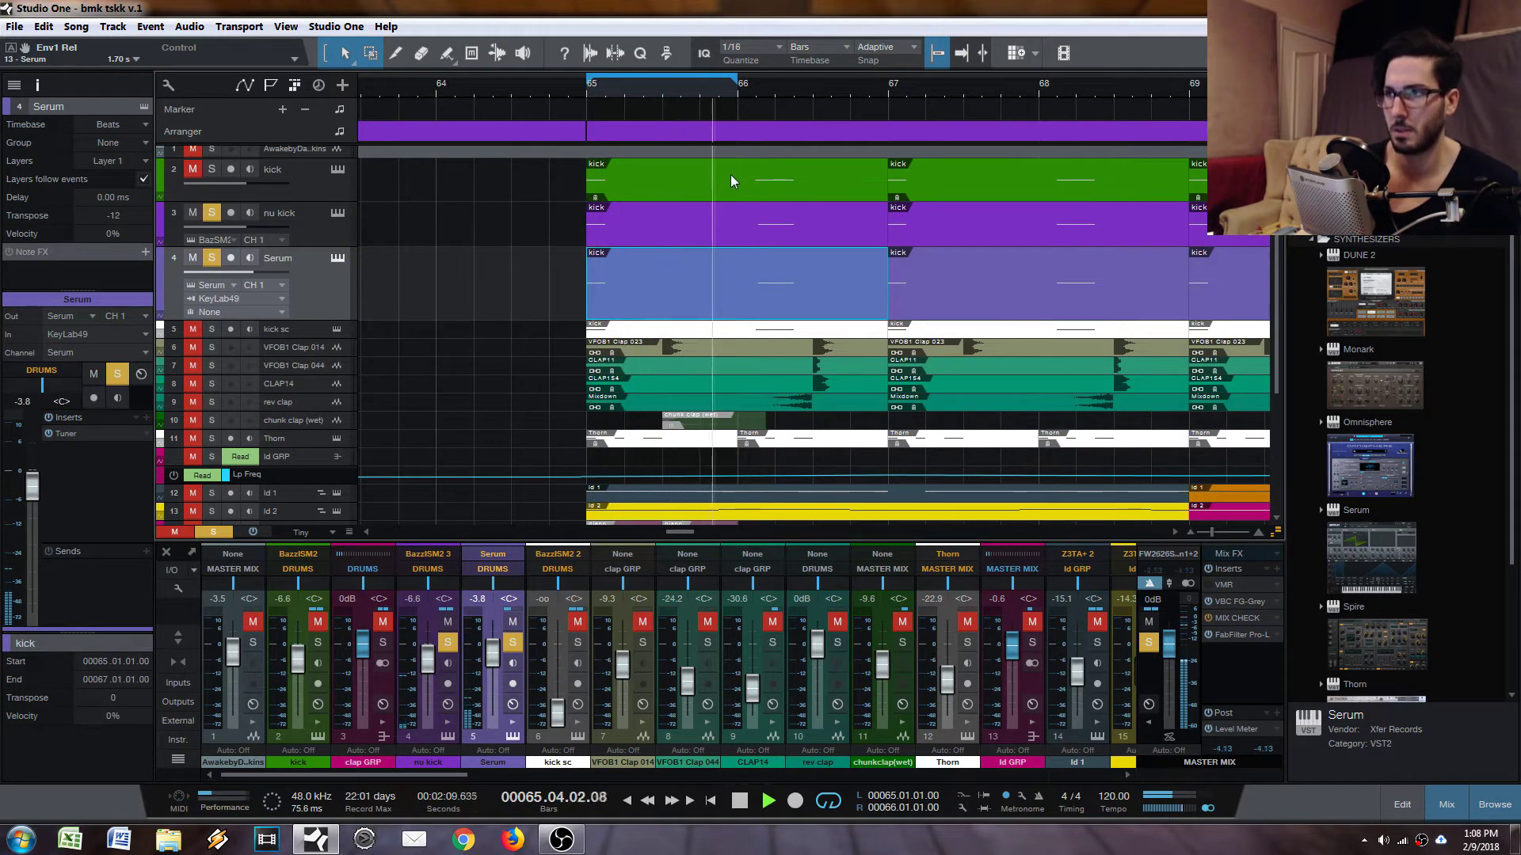
pyautogui.press('space')
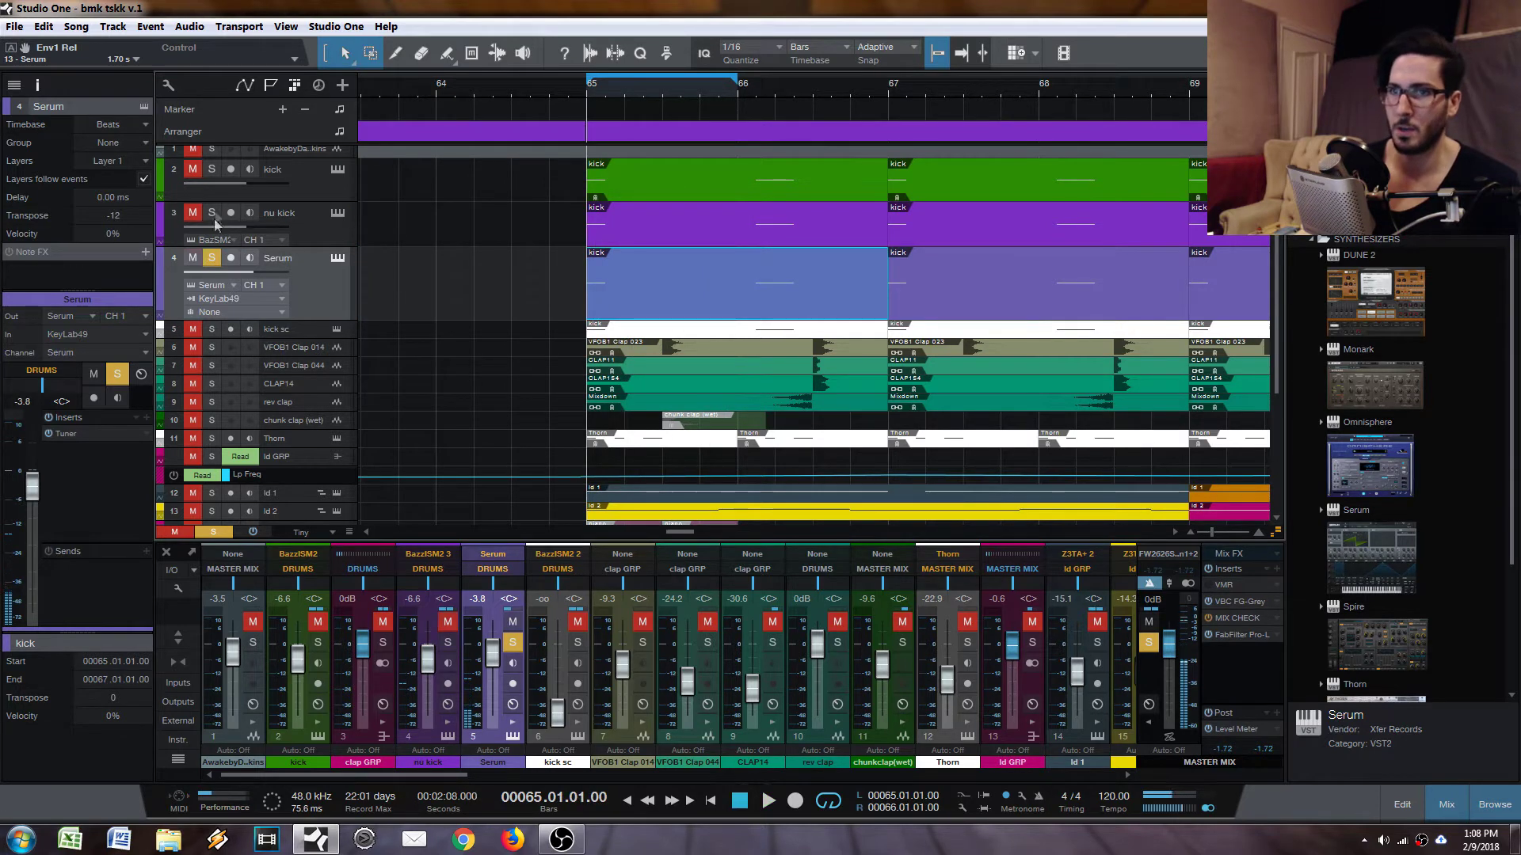
# Step: Clear the track solos and play the loop with kick muted and nu kick and Serum unmuted
pyautogui.click(212, 213)
pyautogui.click(193, 212)
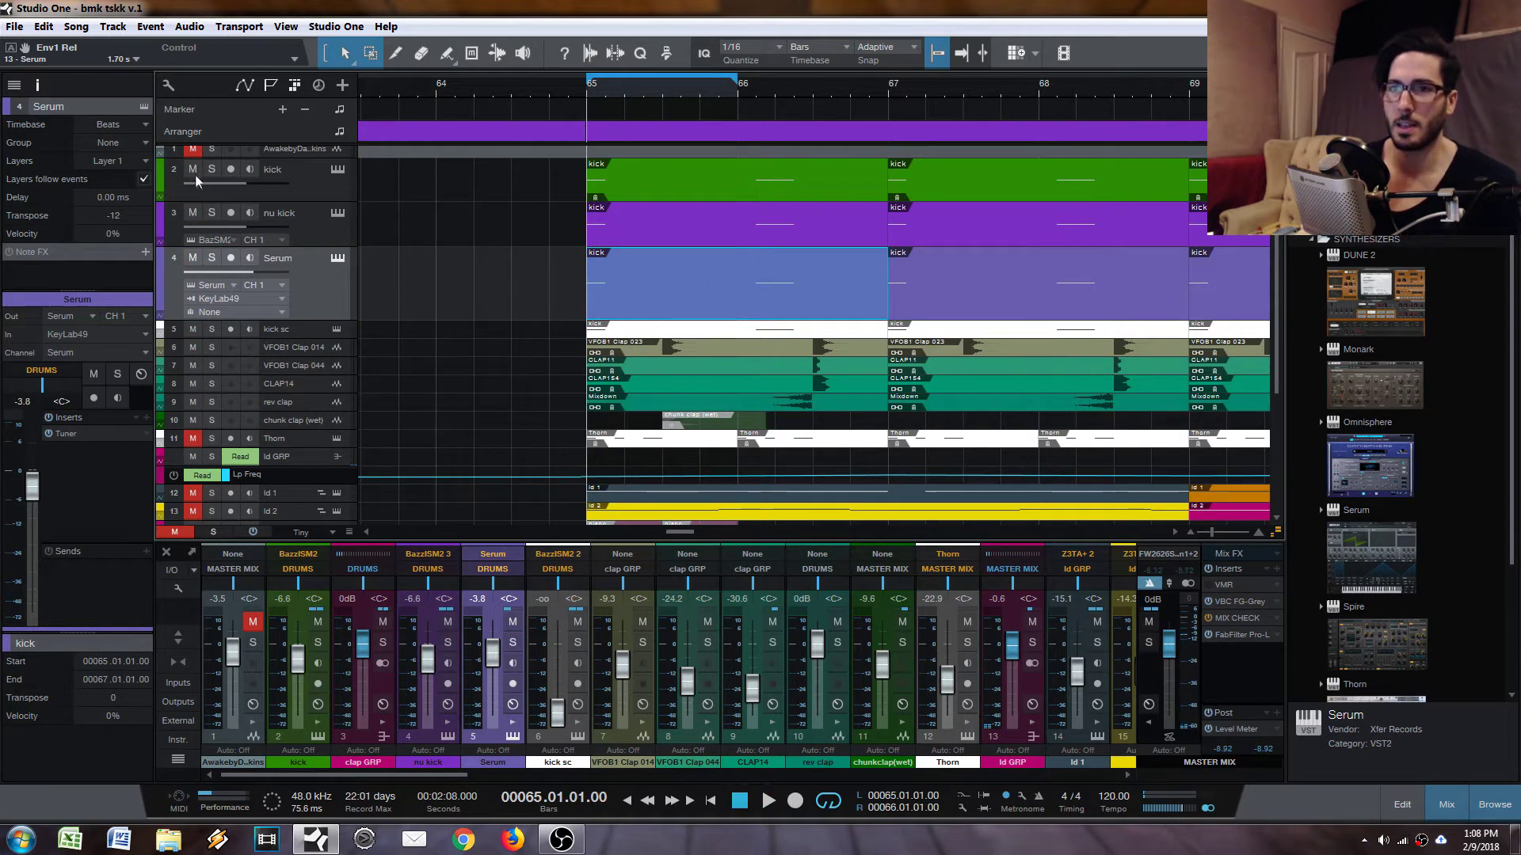
pyautogui.press('space')
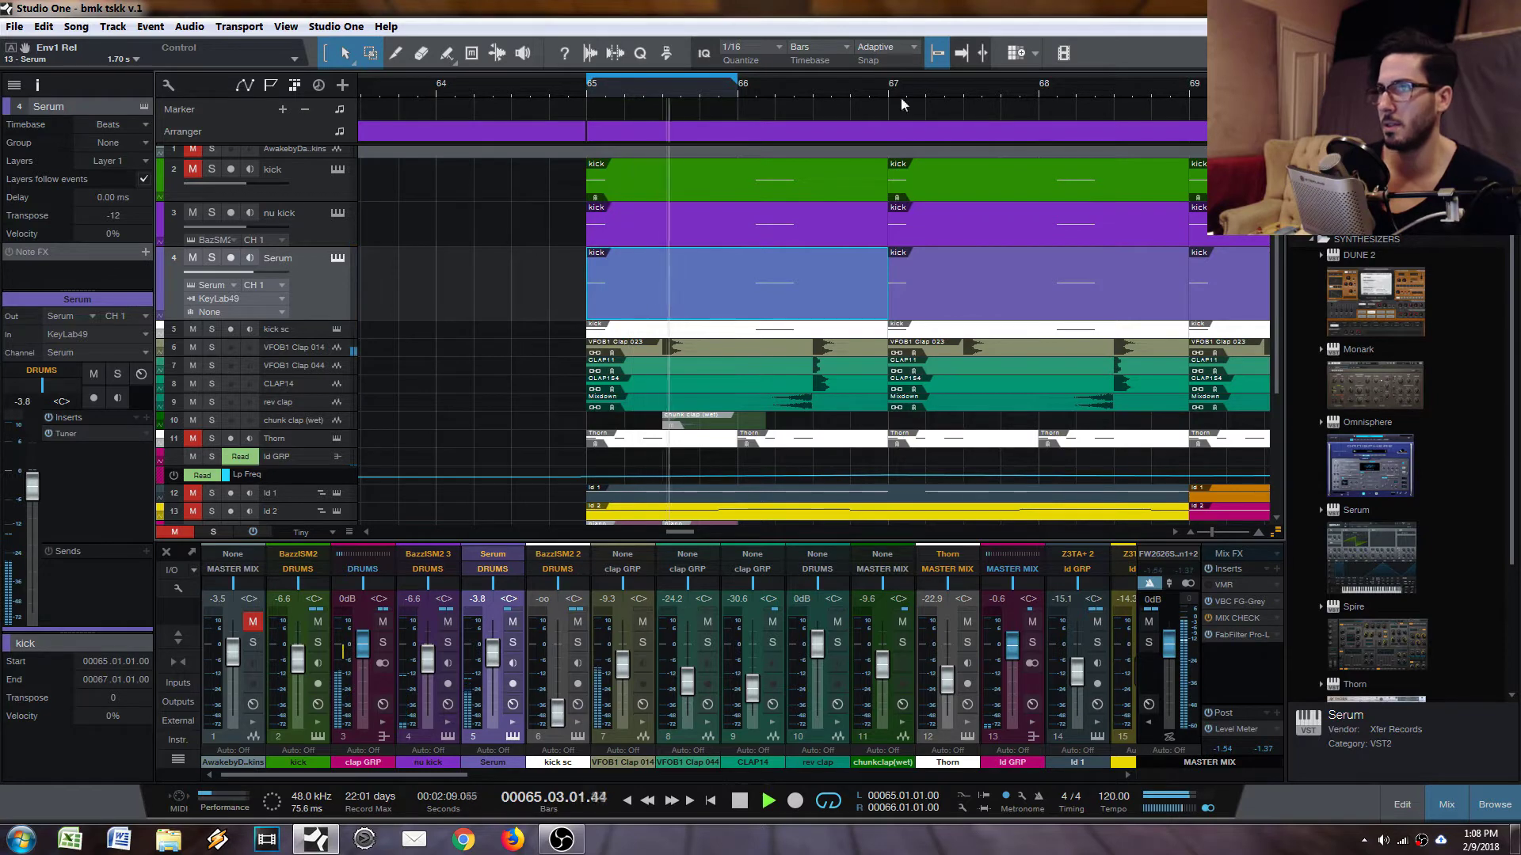
# Step: Extend the playing loop to span bars 65 to 73, listen to it and stop playback
pyautogui.press('p')
pyautogui.scroll(-8, 961, 95)
pyautogui.moveTo(836, 88); pyautogui.dragTo(900, 89)
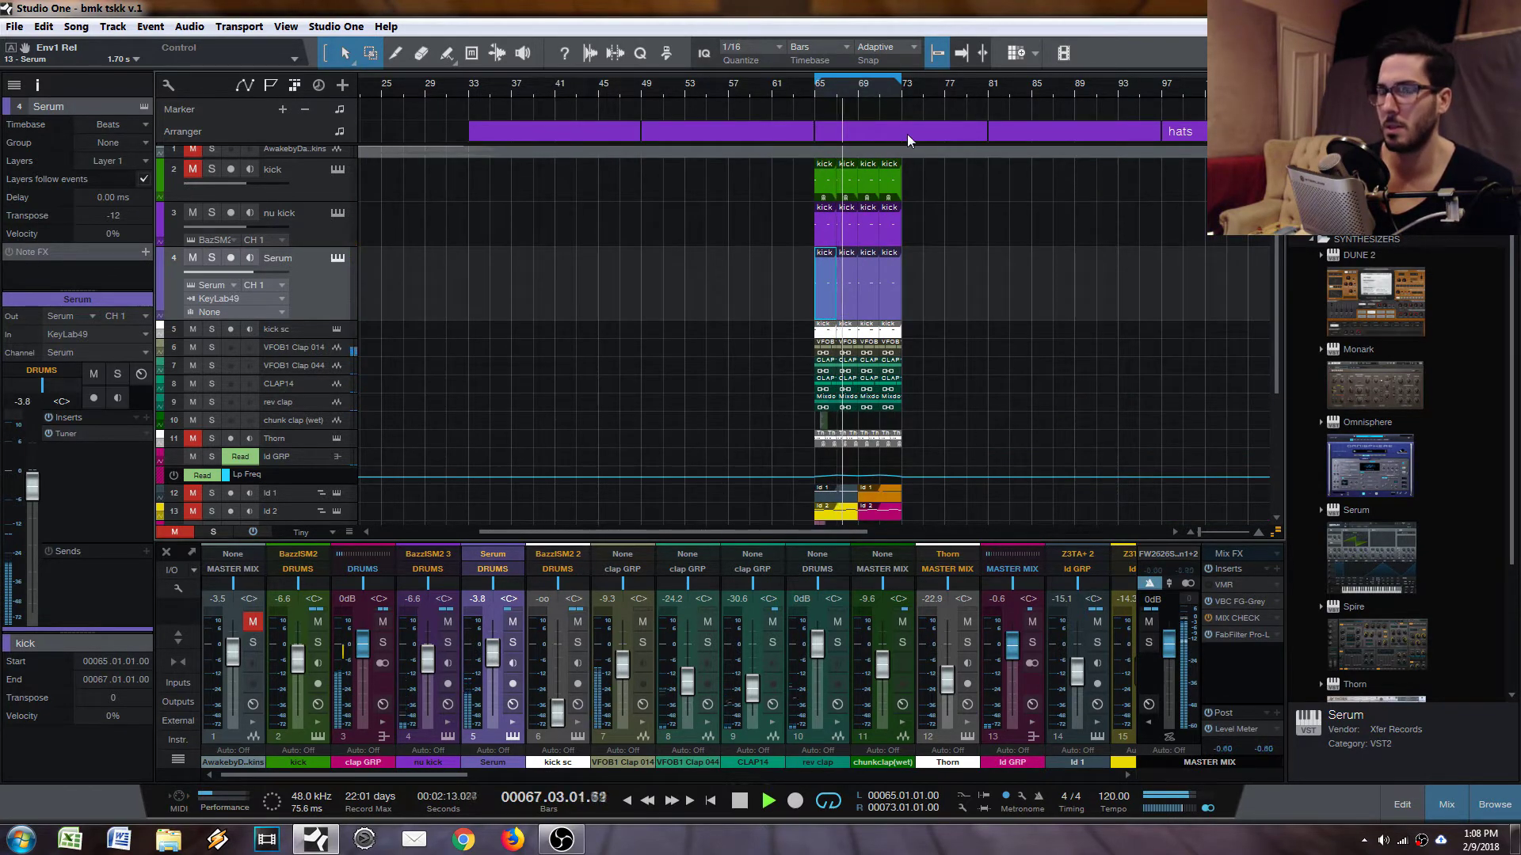
pyautogui.press('space')
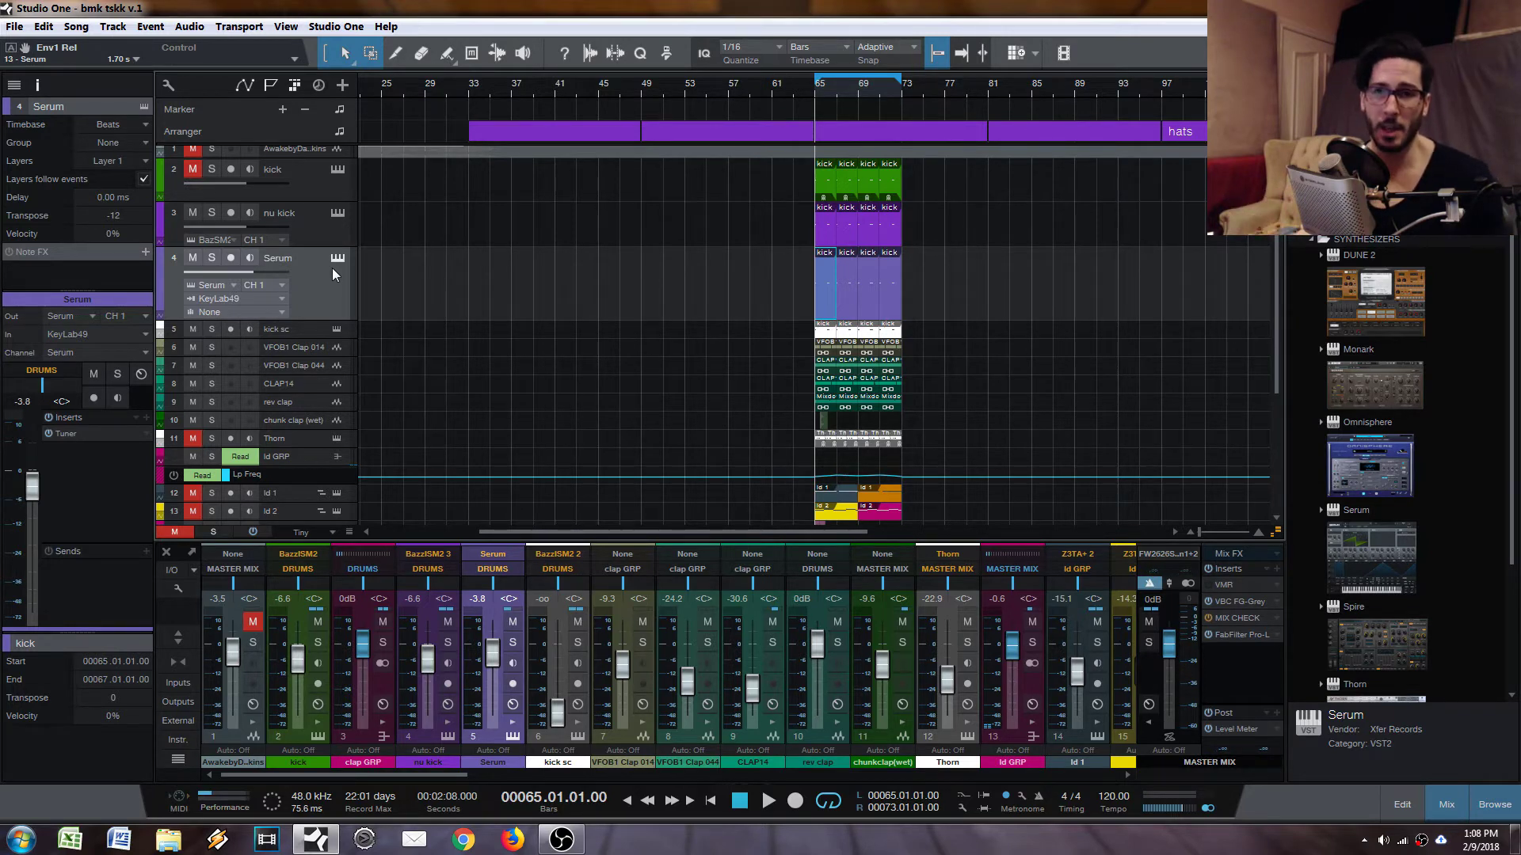
# Step: Open the Serum track's instrument and examine oscillator A's Basic Shapes waveform
pyautogui.click(310, 228)
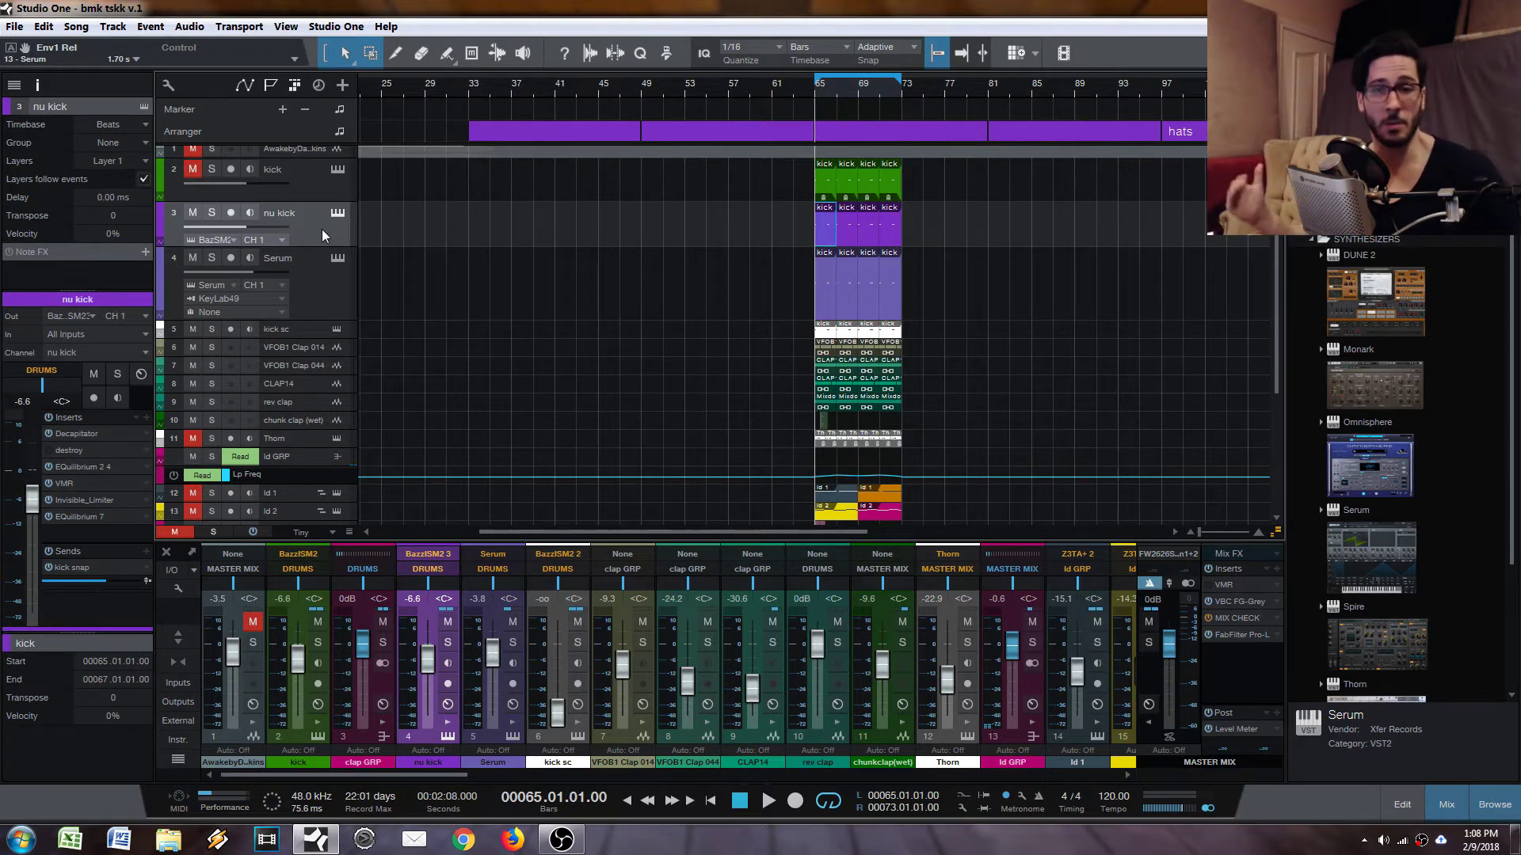
pyautogui.click(297, 305)
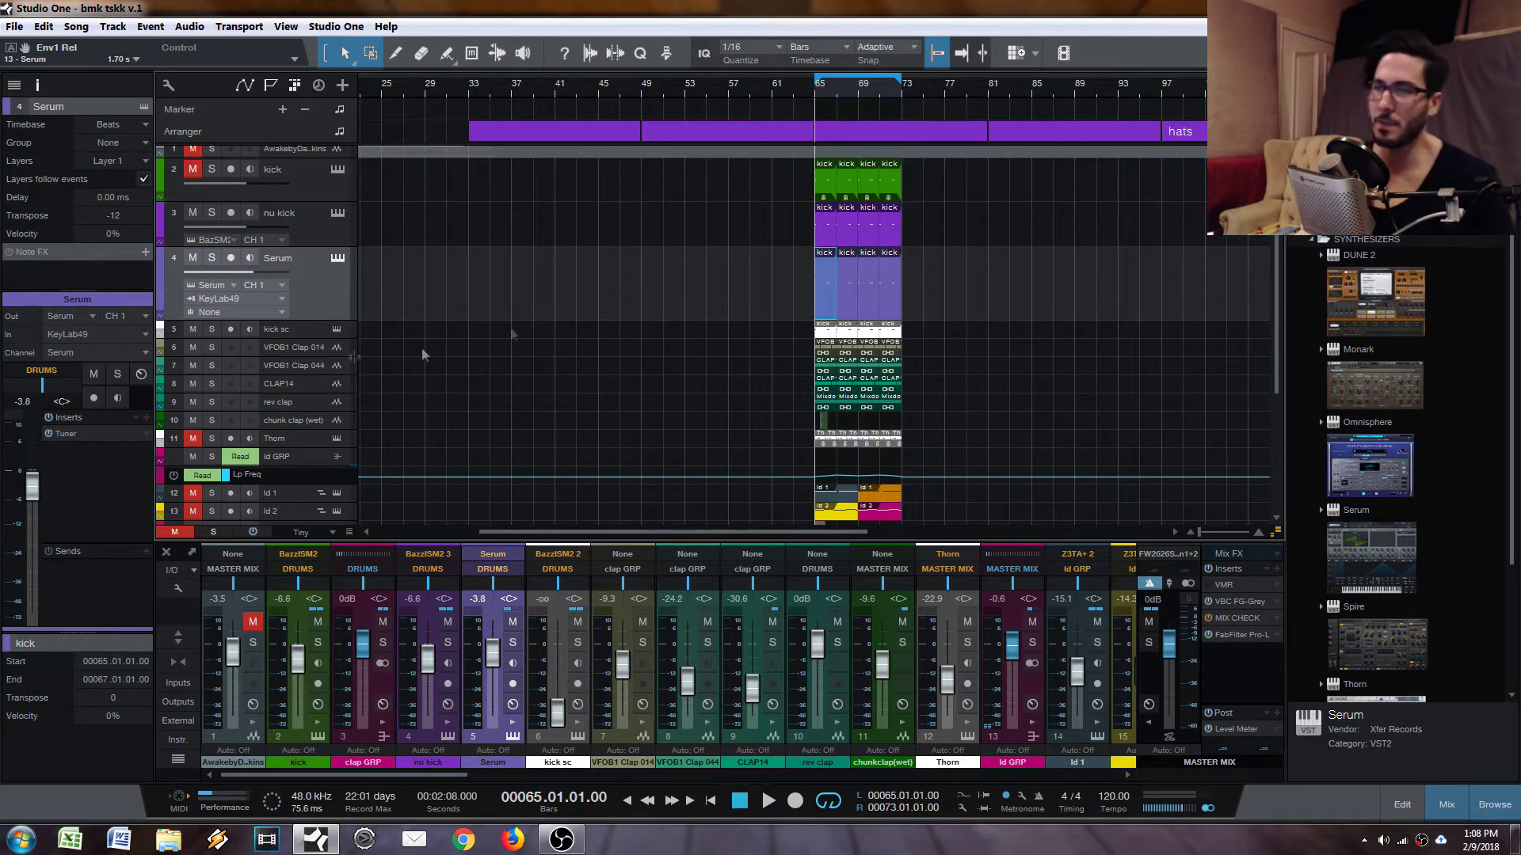
pyautogui.click(338, 259)
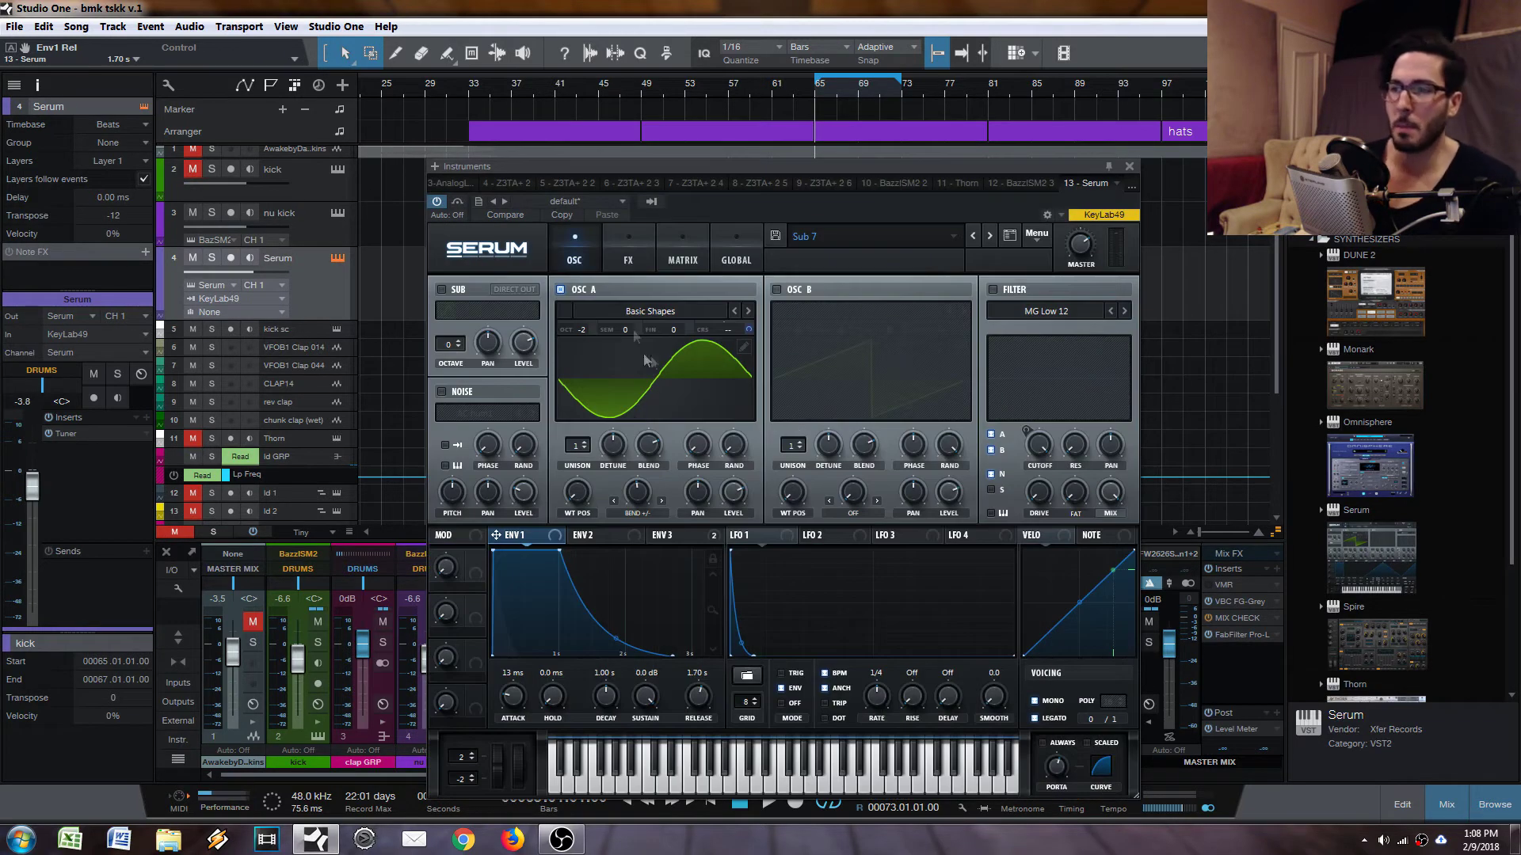
pyautogui.click(667, 312)
pyautogui.click(650, 297)
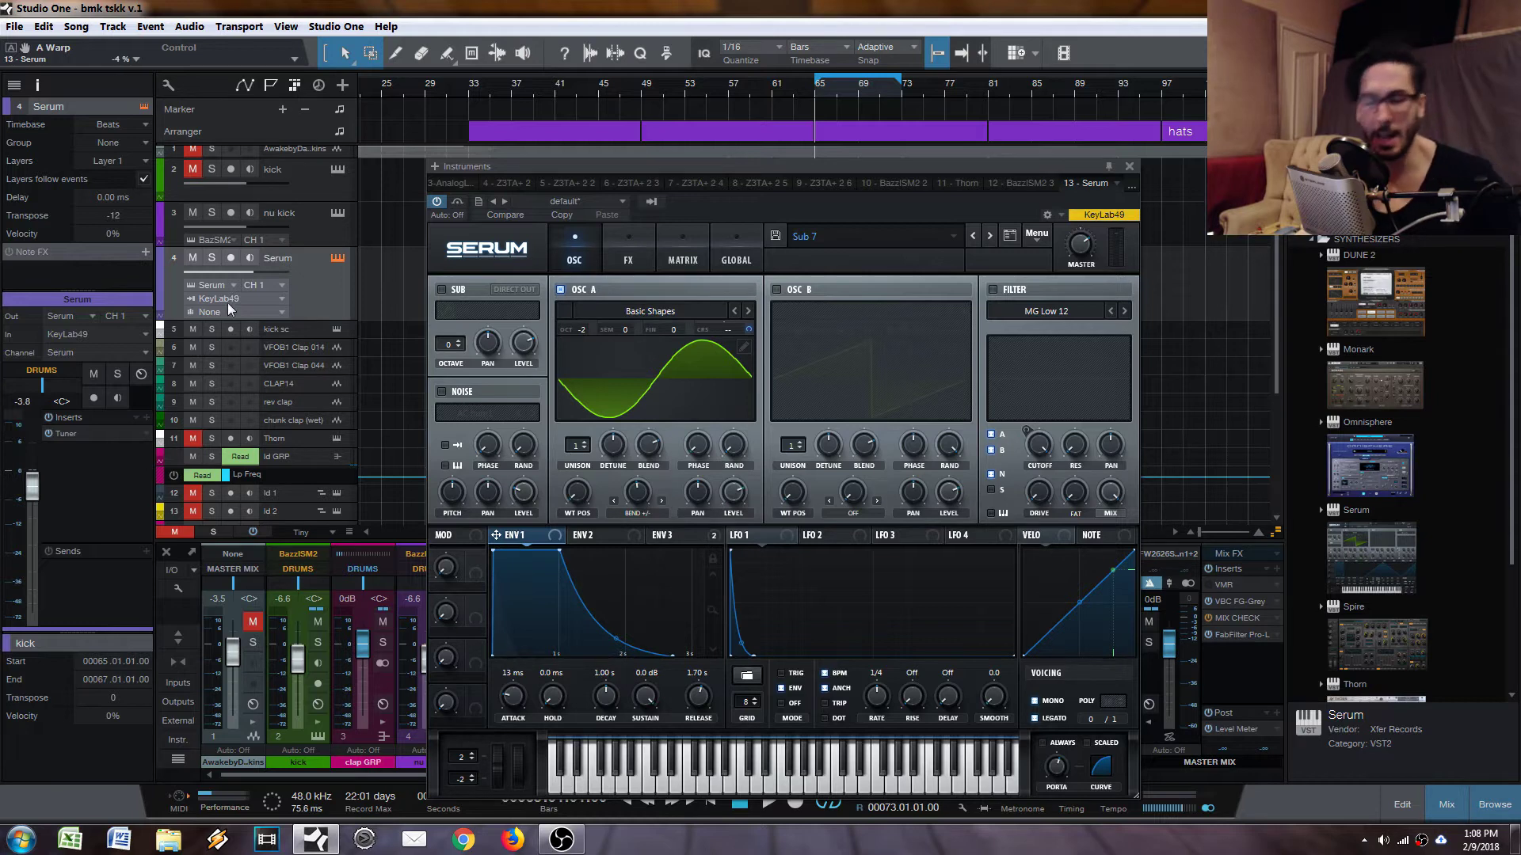
# Step: Solo the Serum track and add a Voxengo SPAN analyzer to its inserts, placing its window beside the synth
pyautogui.click(212, 259)
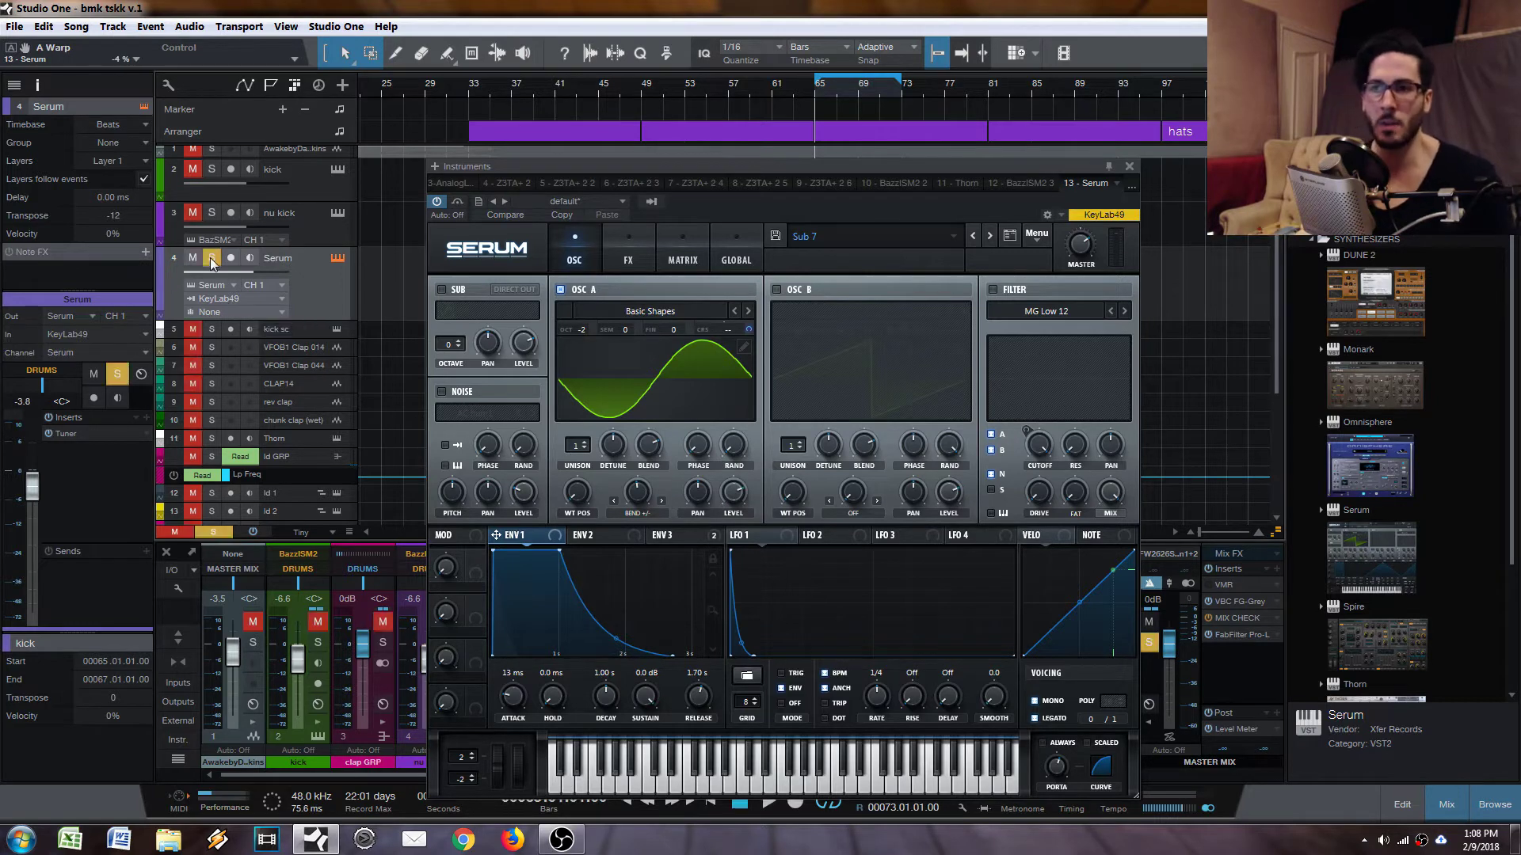
pyautogui.click(146, 418)
pyautogui.click(150, 414)
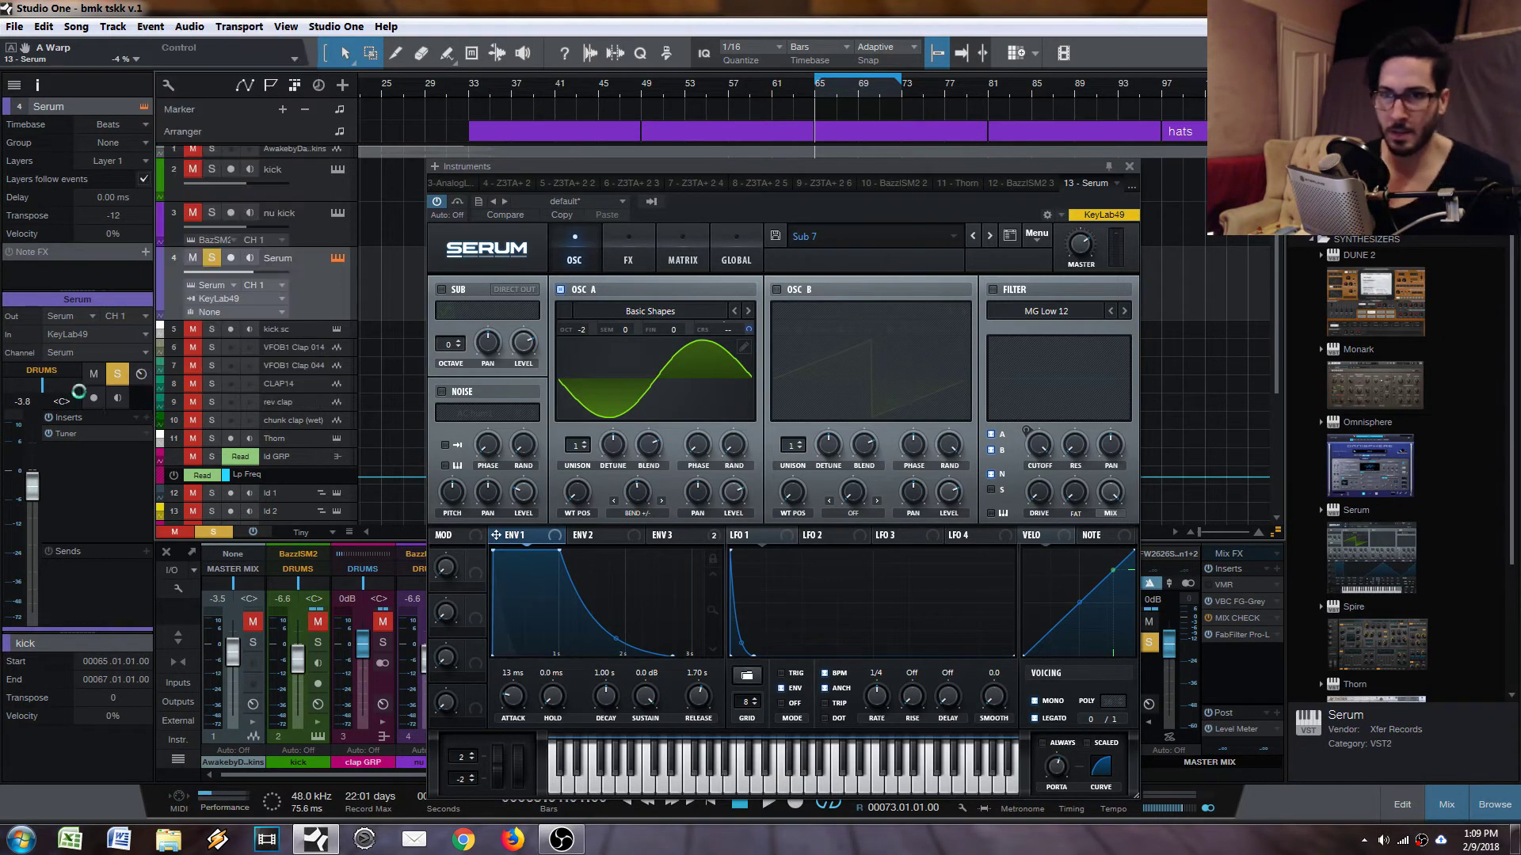
pyautogui.moveTo(939, 62); pyautogui.dragTo(1179, 177)
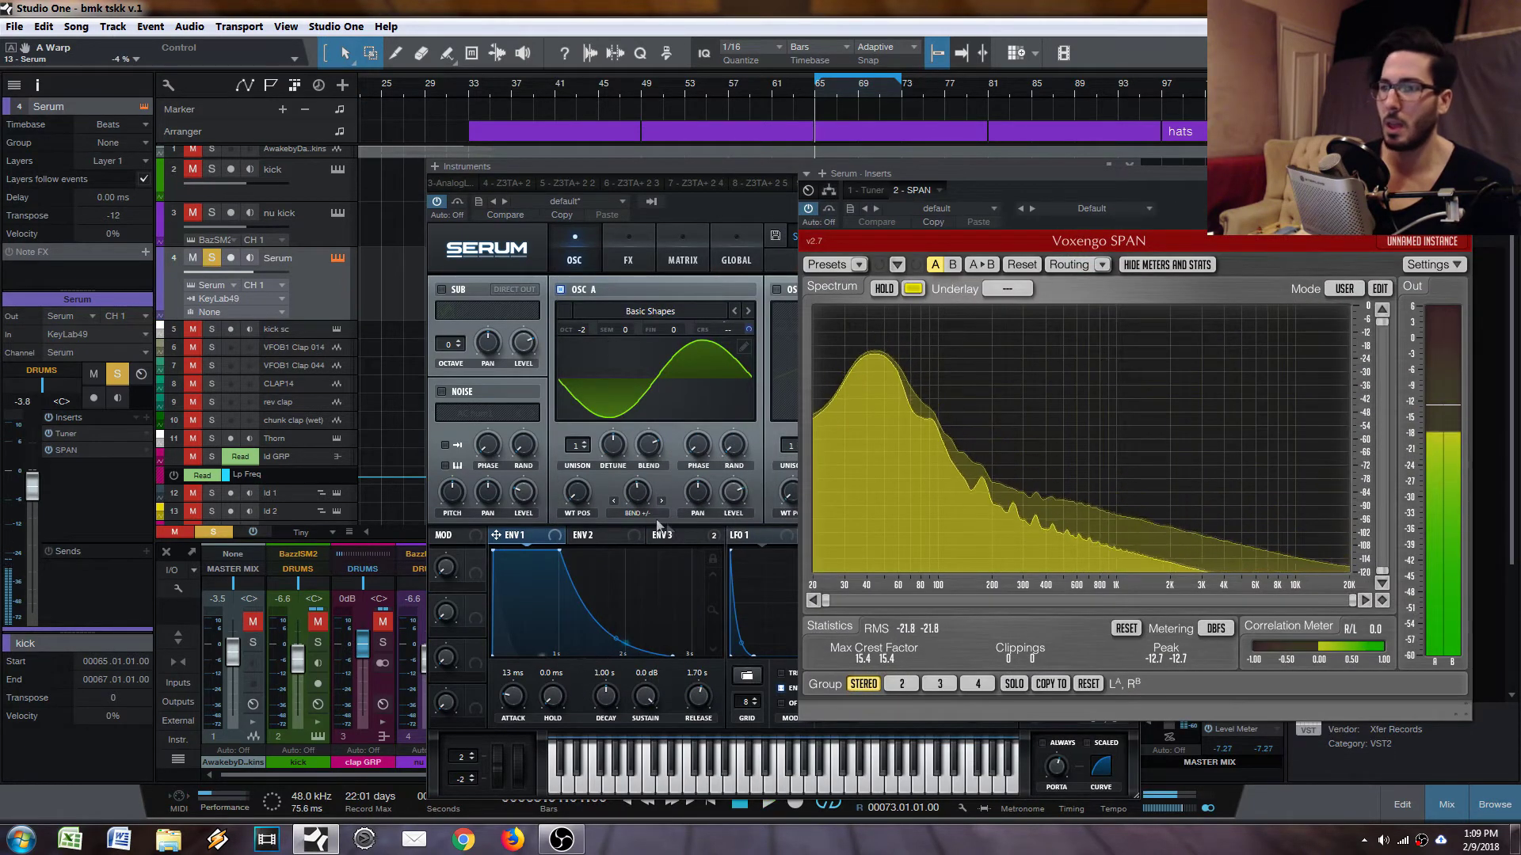
# Step: Compare oscillator A's bend warp at -89% and 0% against the SPAN spectrum, finishing with A Warp at -4%
pyautogui.moveTo(640, 493); pyautogui.dragTo(644, 492)
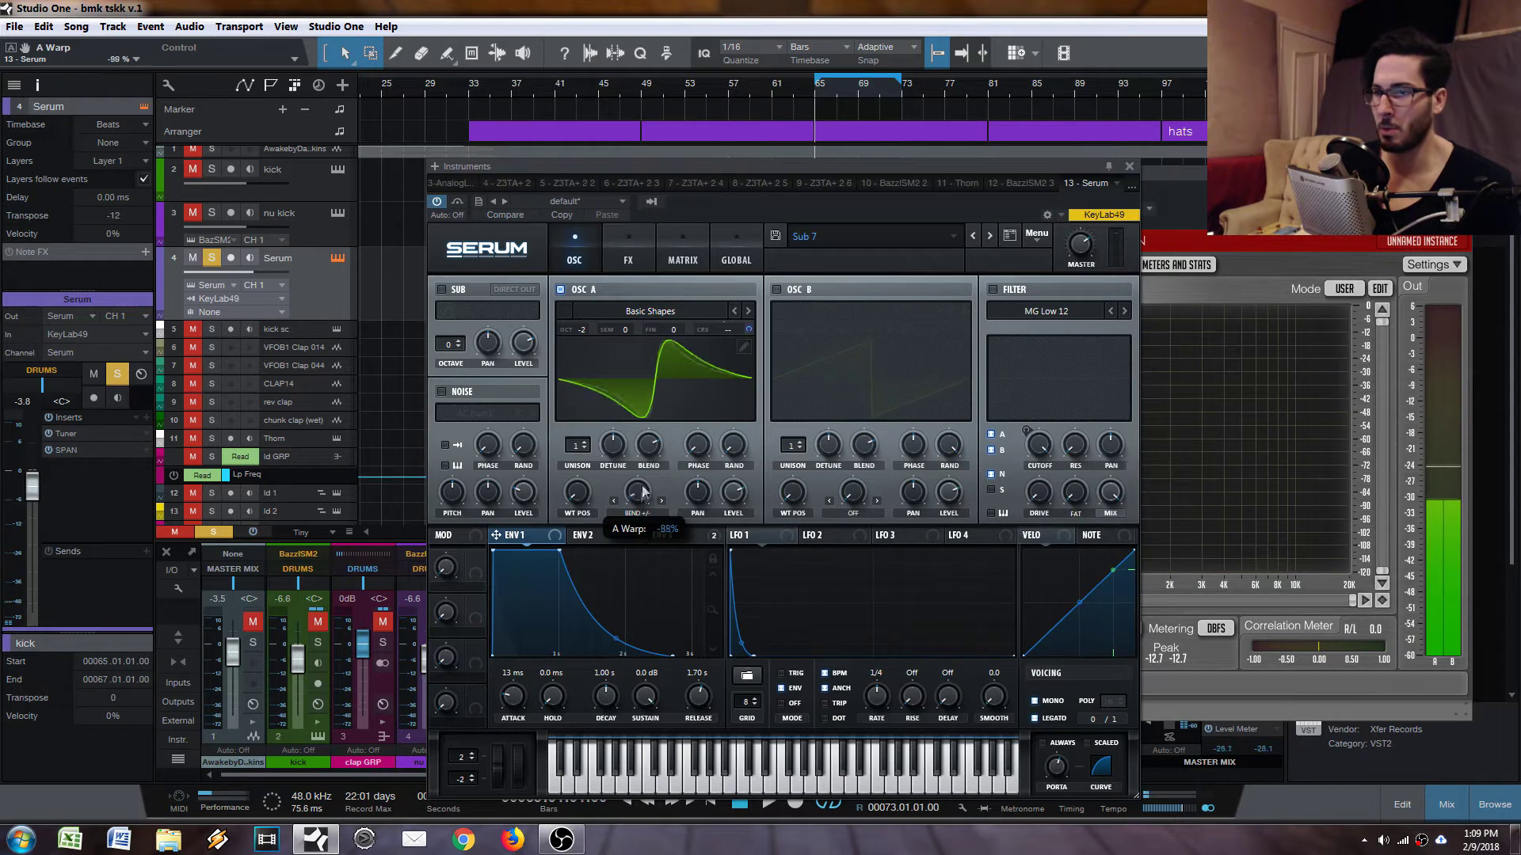
pyautogui.doubleClick(643, 493)
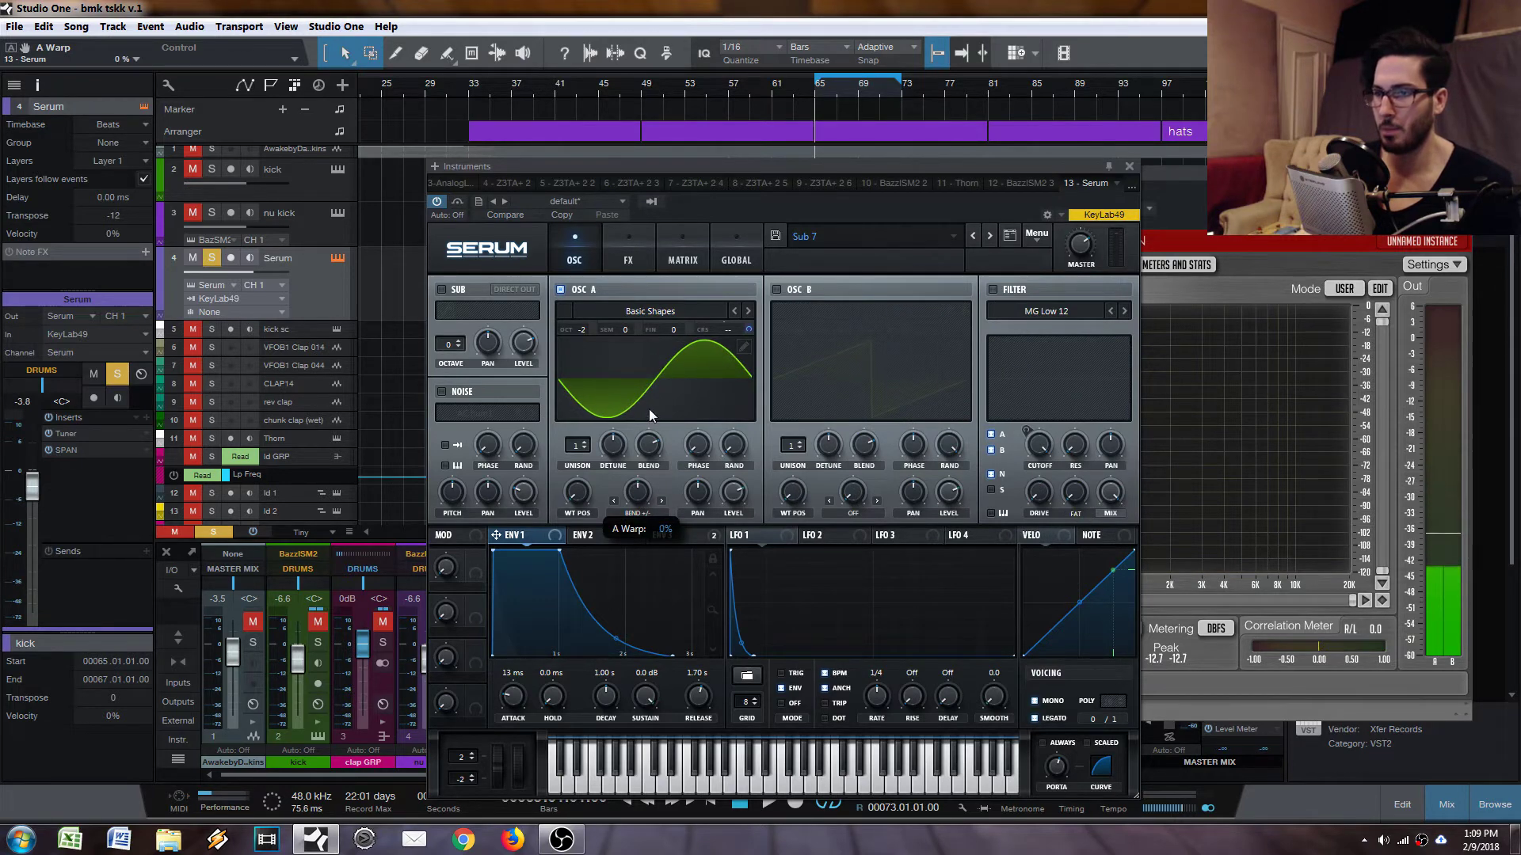
pyautogui.click(1167, 220)
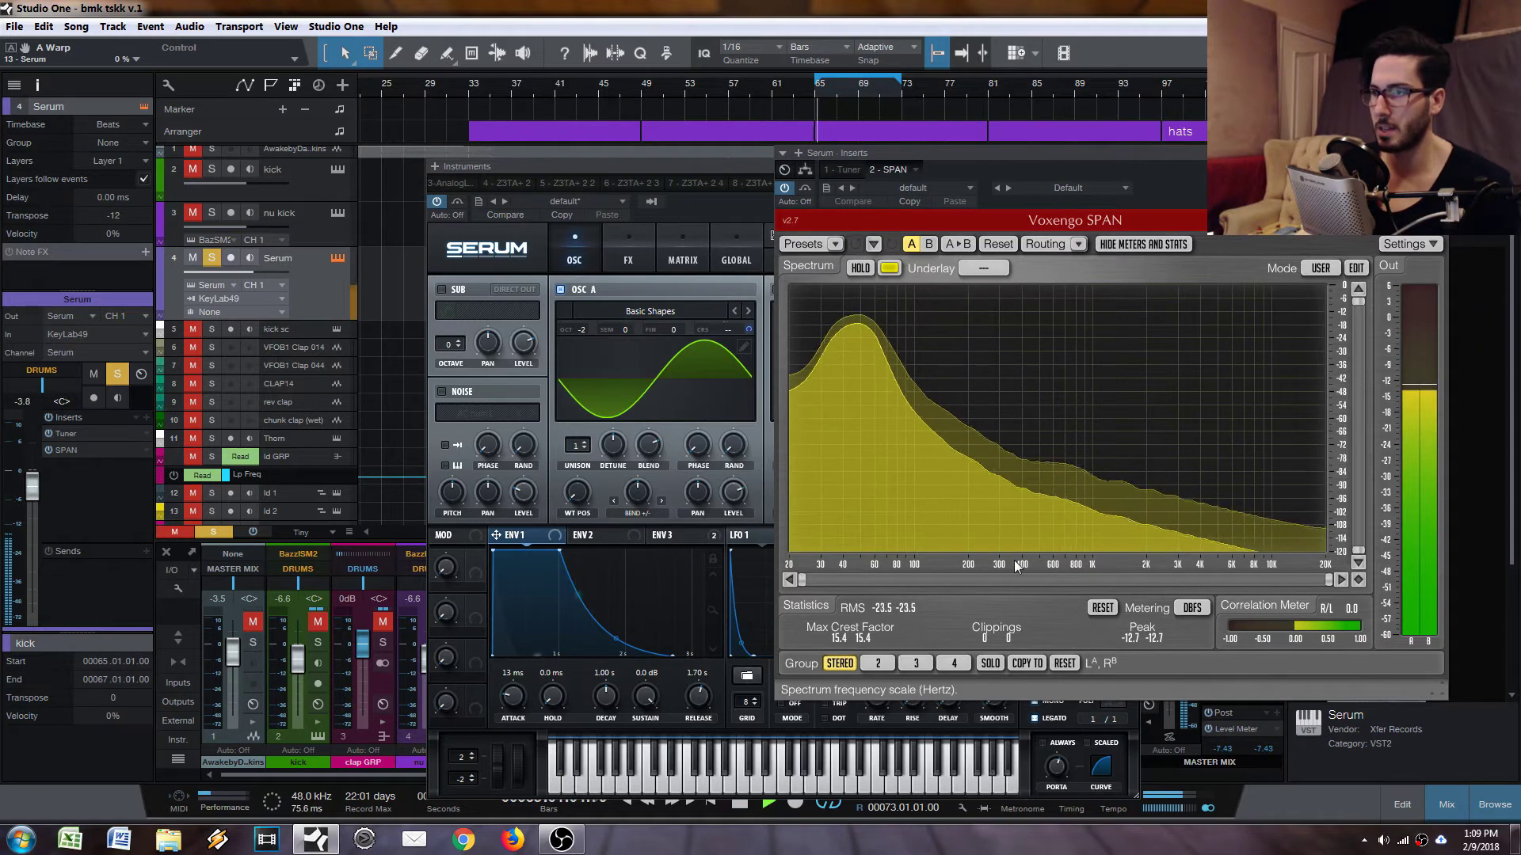
pyautogui.click(639, 493)
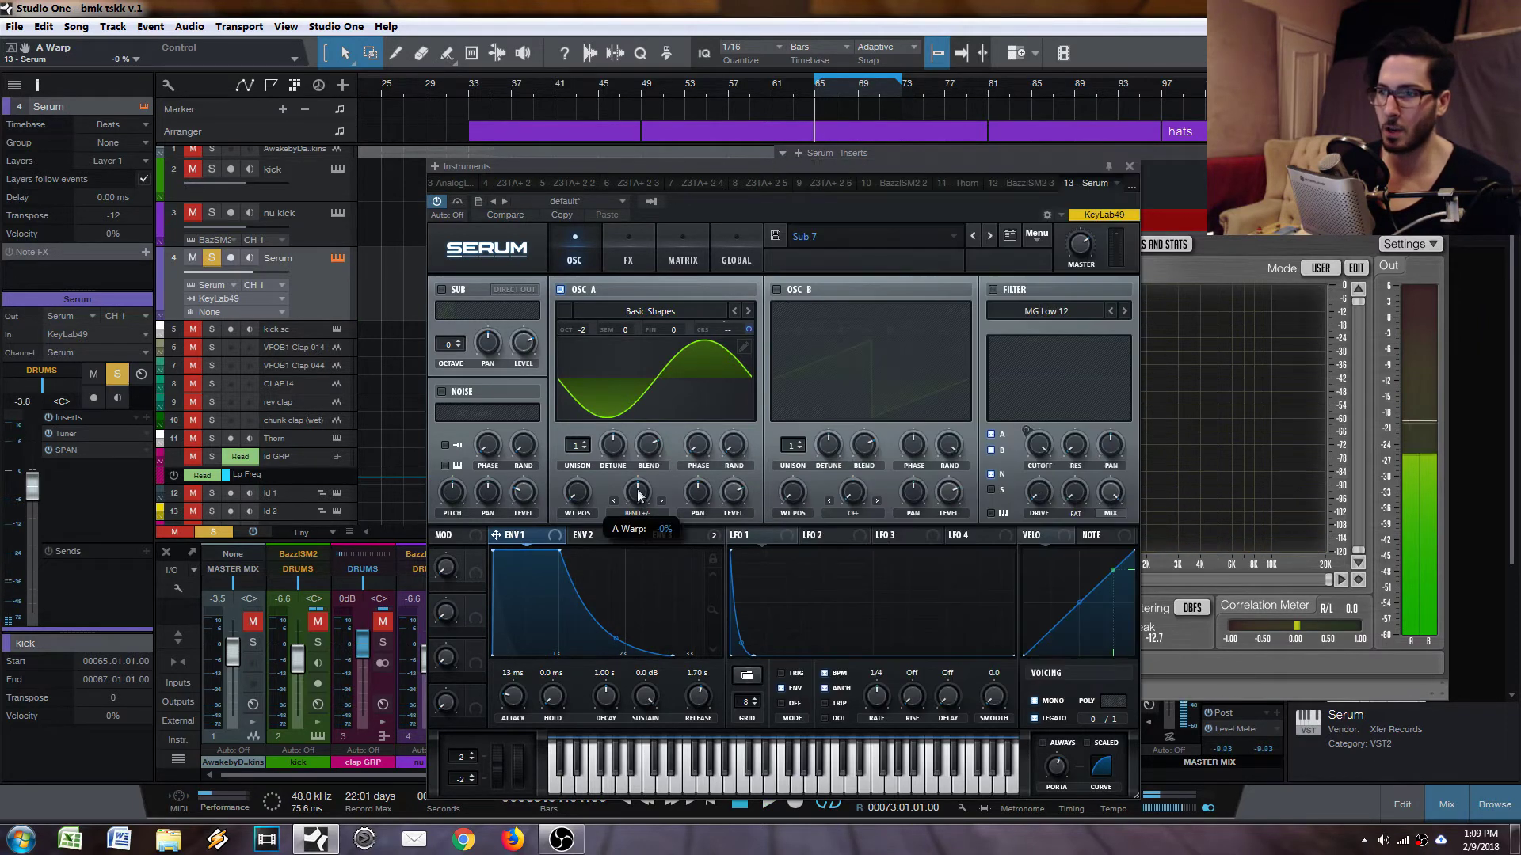
pyautogui.moveTo(639, 492); pyautogui.dragTo(625, 492)
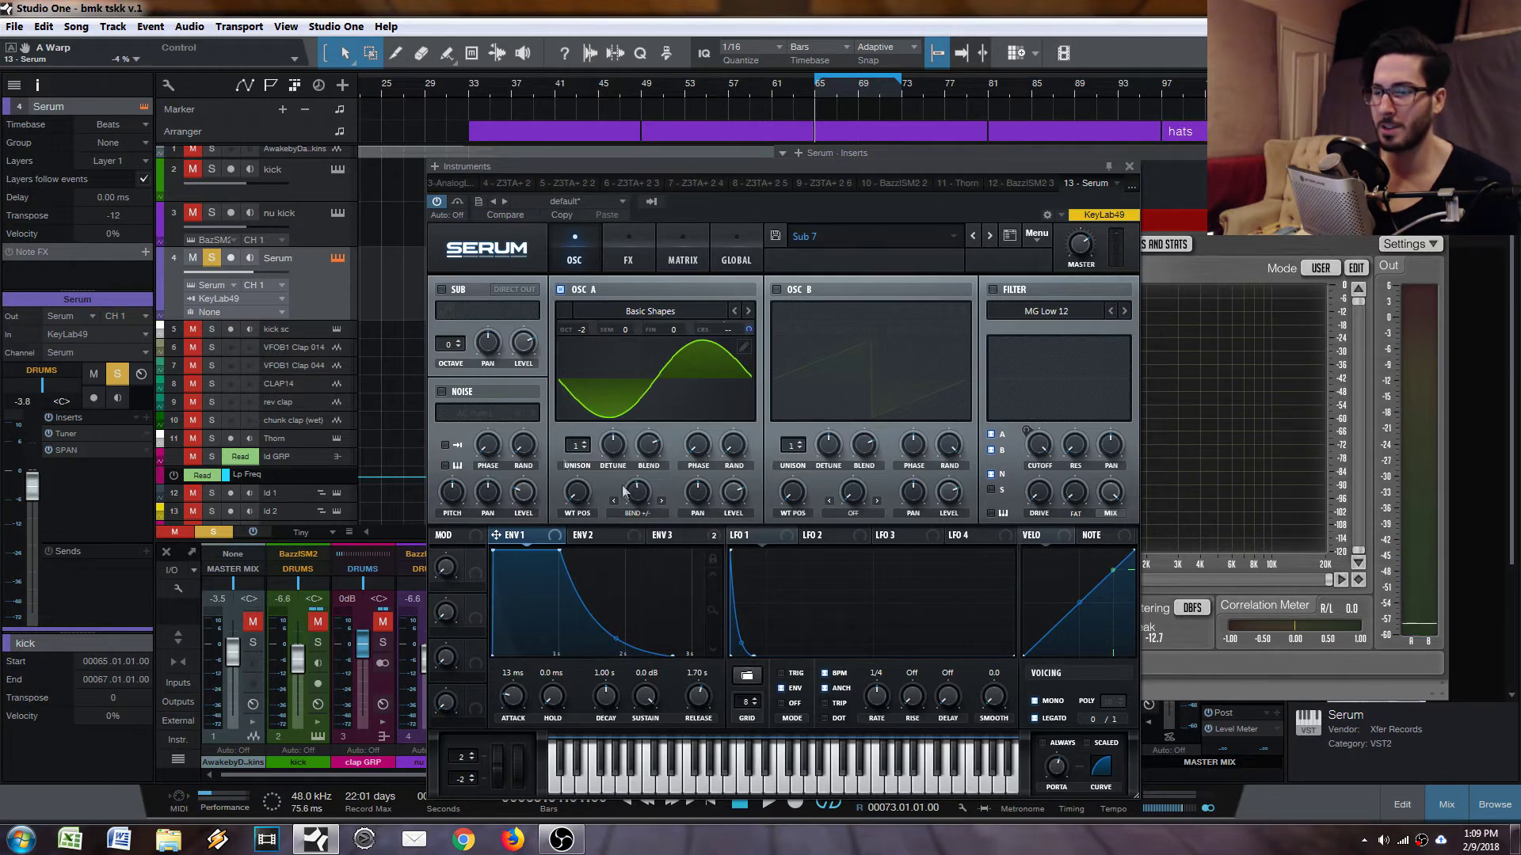
# Step: Bring the SPAN analyzer into full view, inspect the sub's spectrum and close the analyzer
pyautogui.click(1196, 170)
pyautogui.moveTo(1327, 181); pyautogui.dragTo(901, 179)
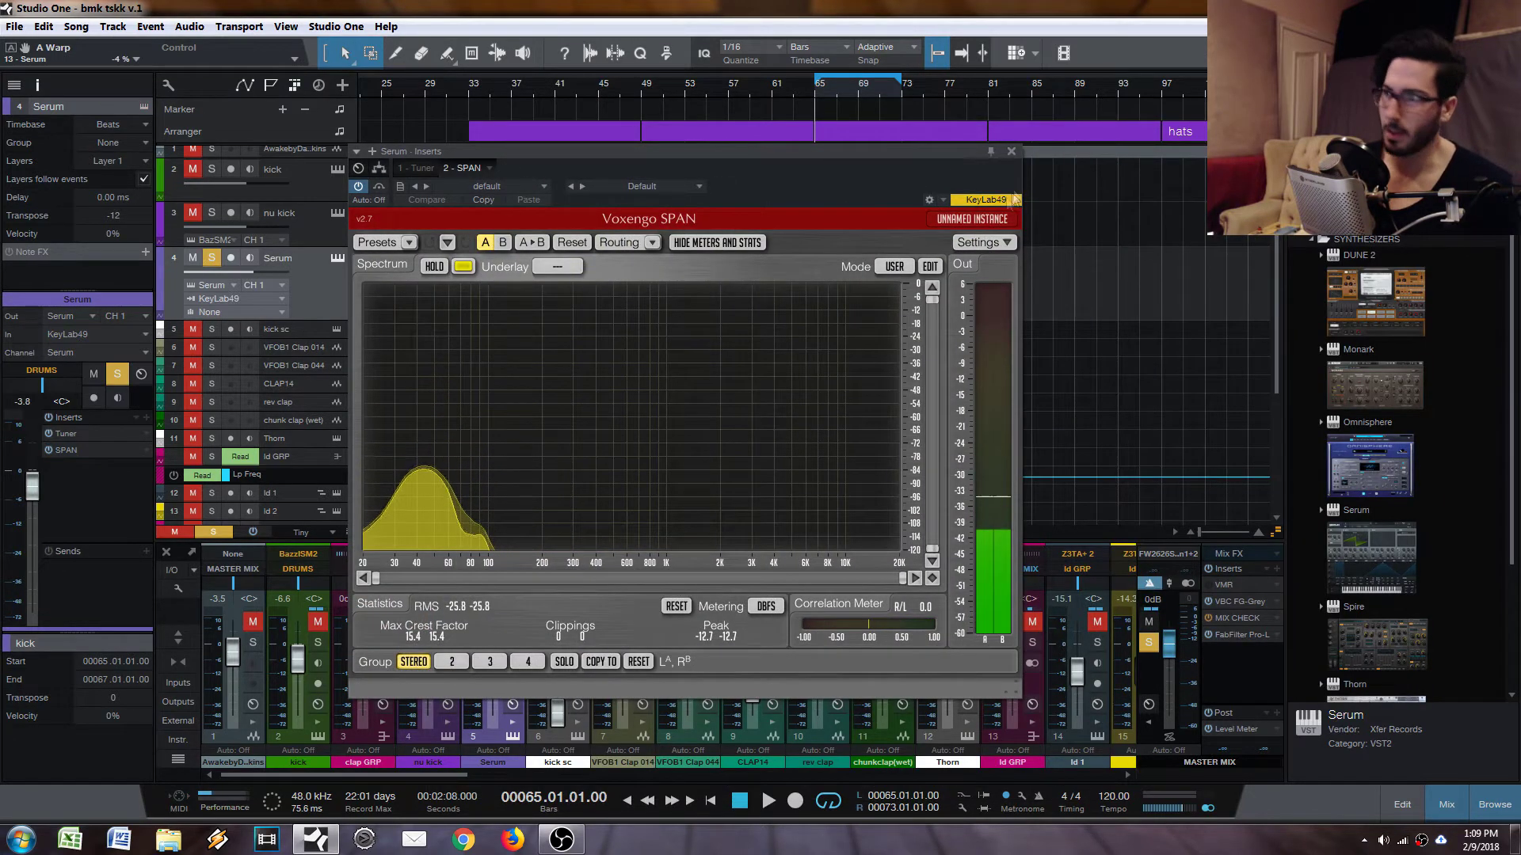
pyautogui.click(1010, 151)
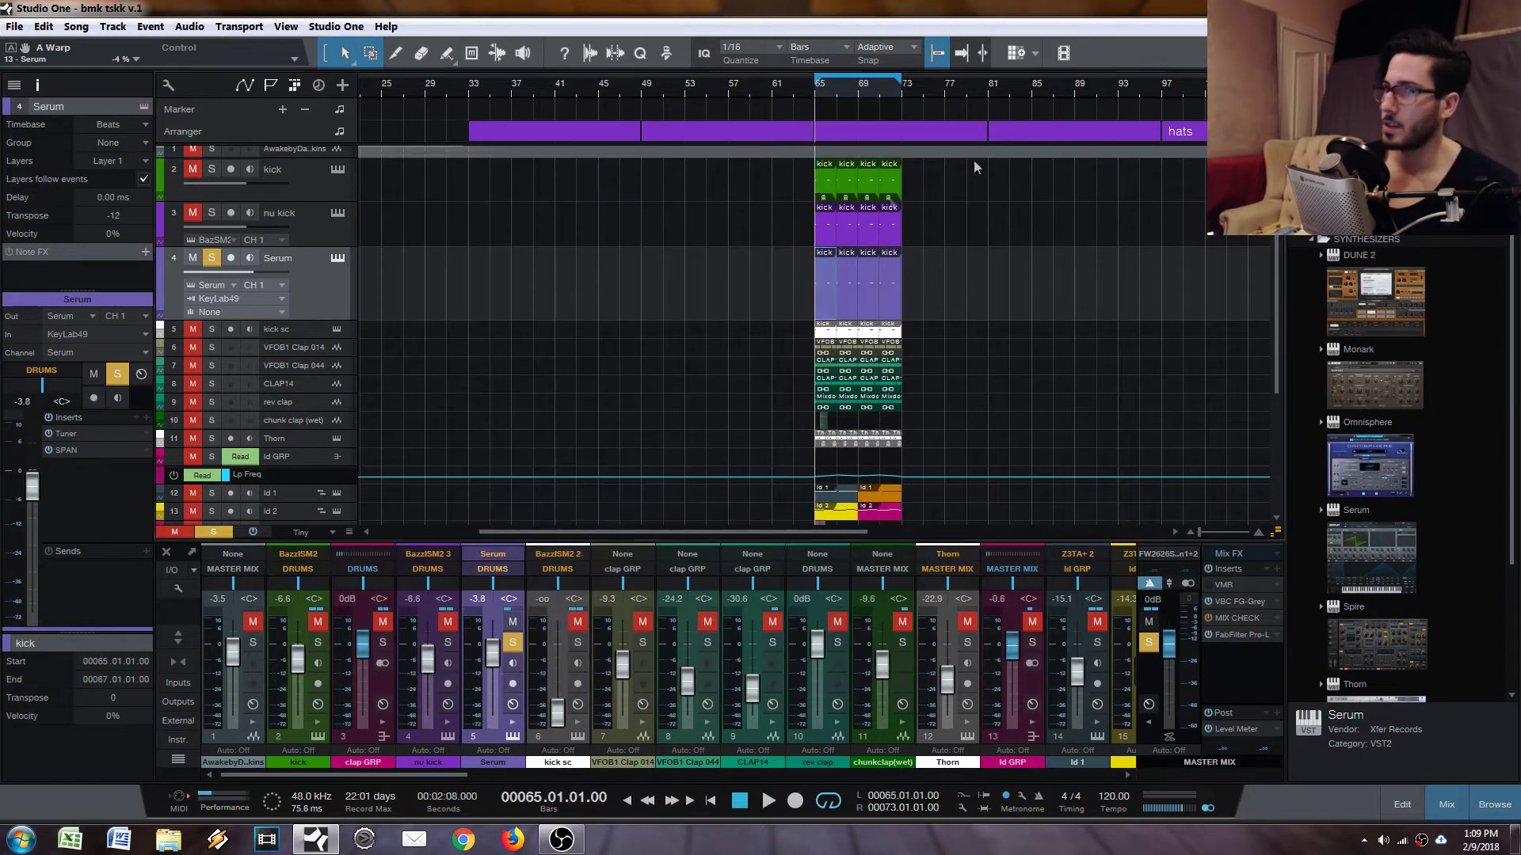
# Step: Open the Serum instrument, examine its global settings, oscillators, Env 3 and modulation matrix, and close it
pyautogui.click(337, 257)
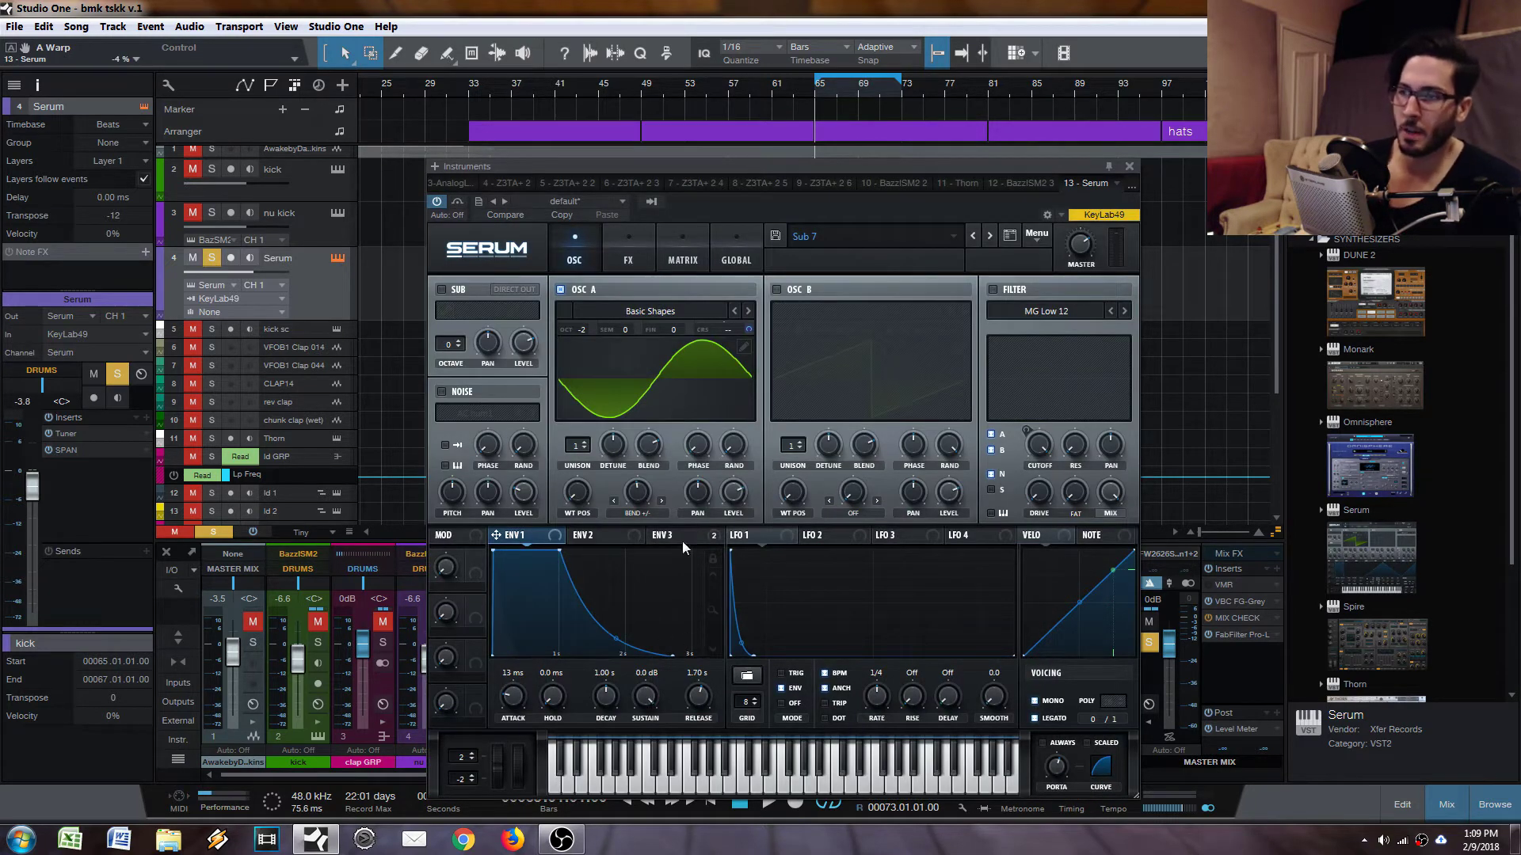
pyautogui.click(733, 261)
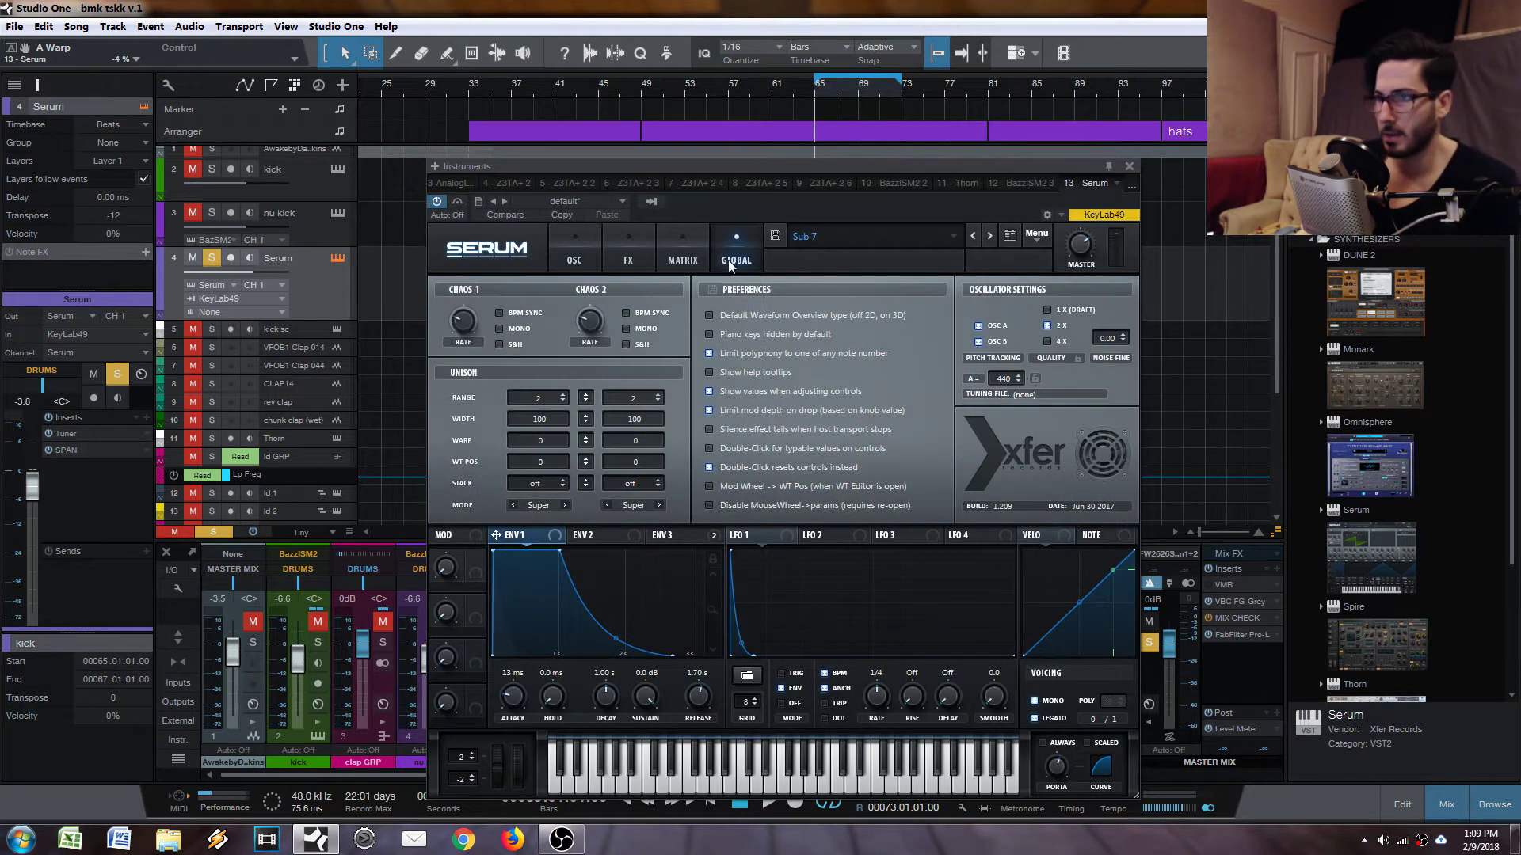
pyautogui.click(665, 256)
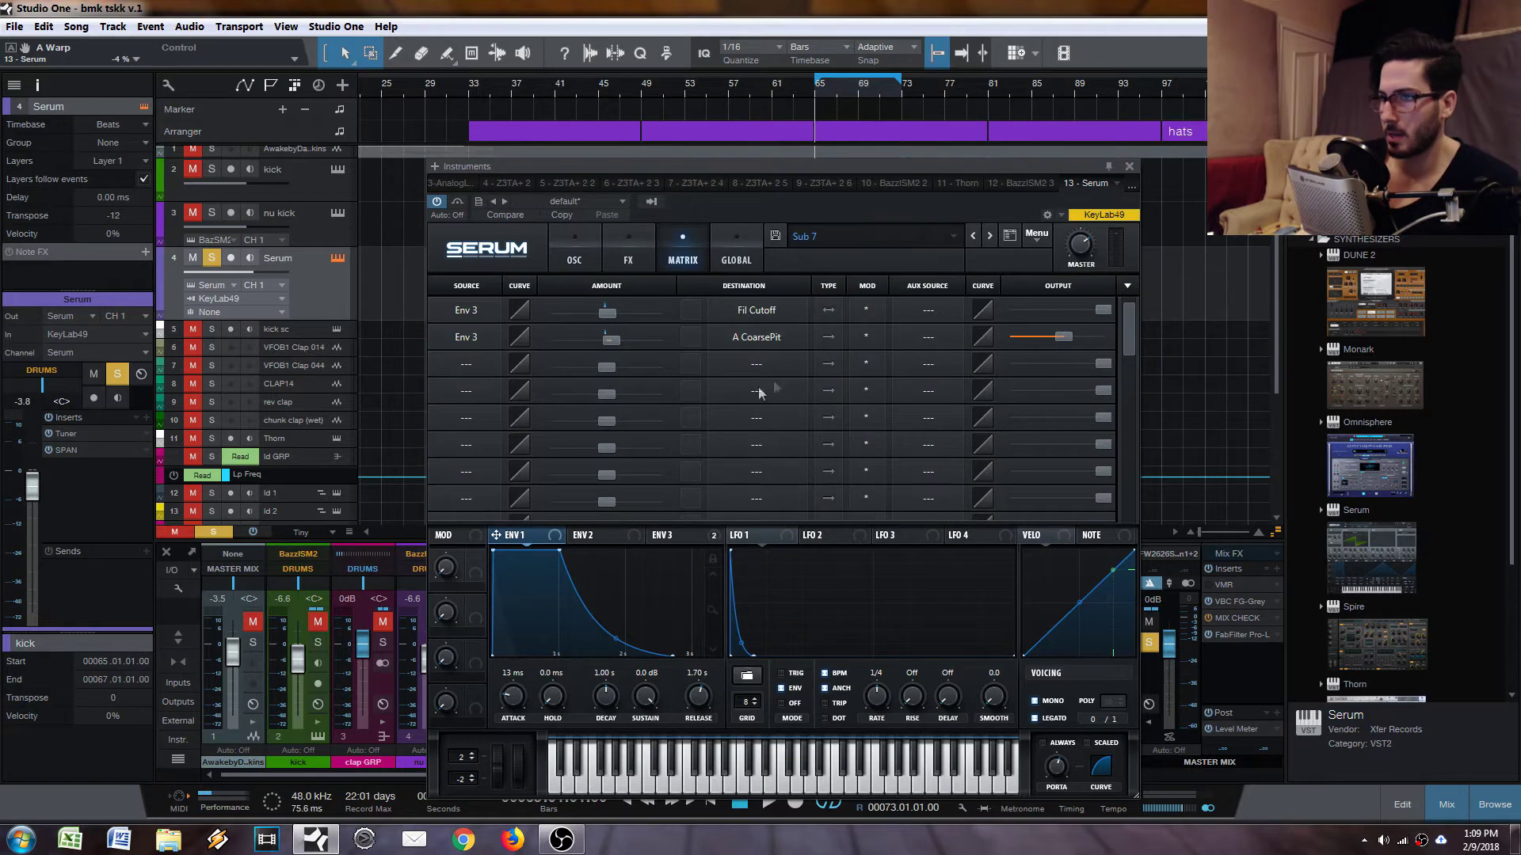
pyautogui.click(569, 257)
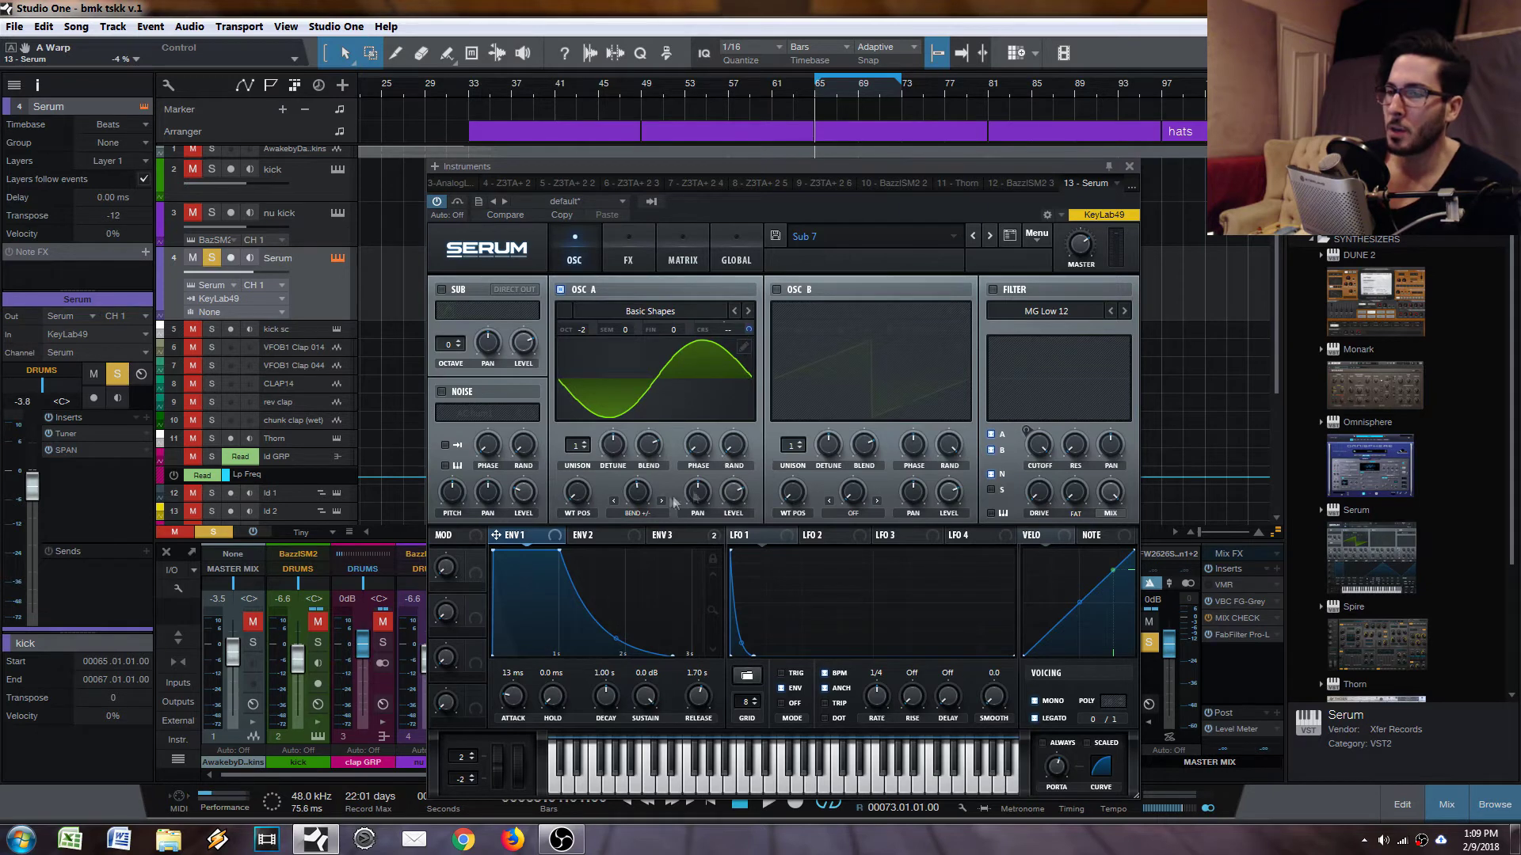
pyautogui.click(683, 537)
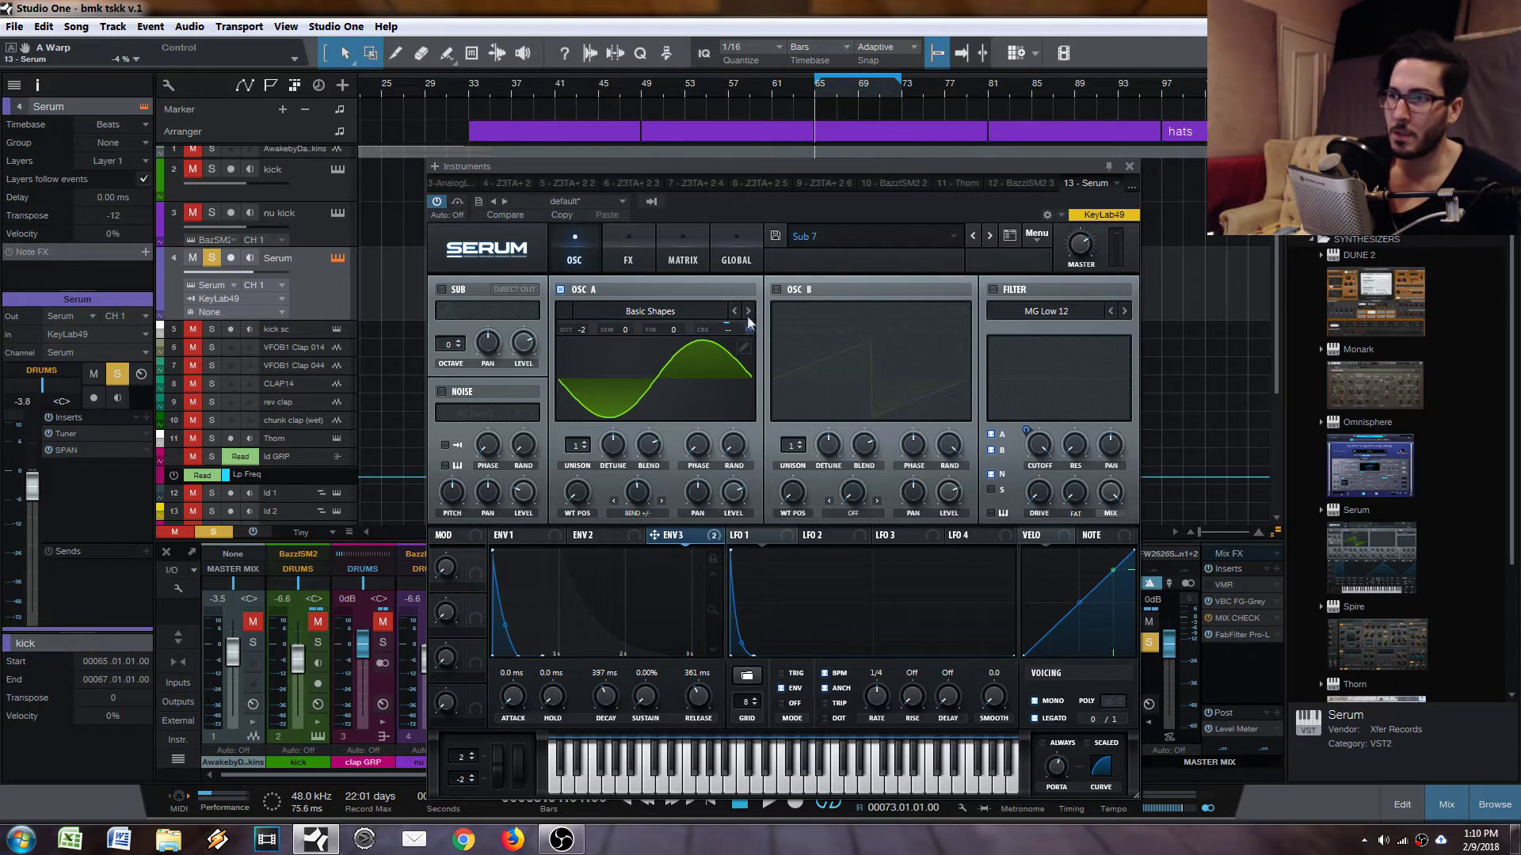
pyautogui.click(682, 255)
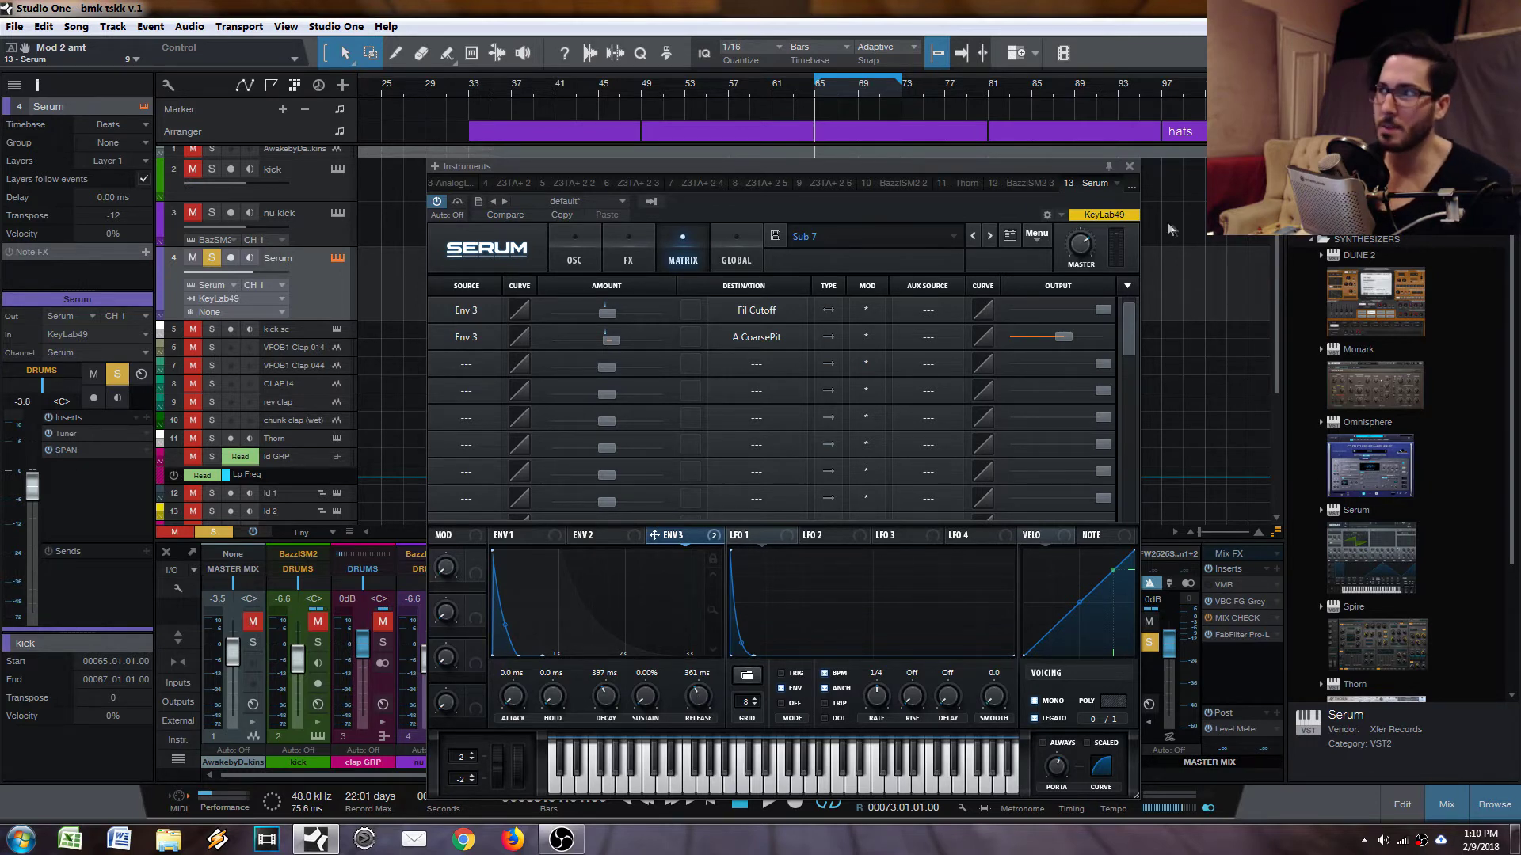
pyautogui.press('F11')
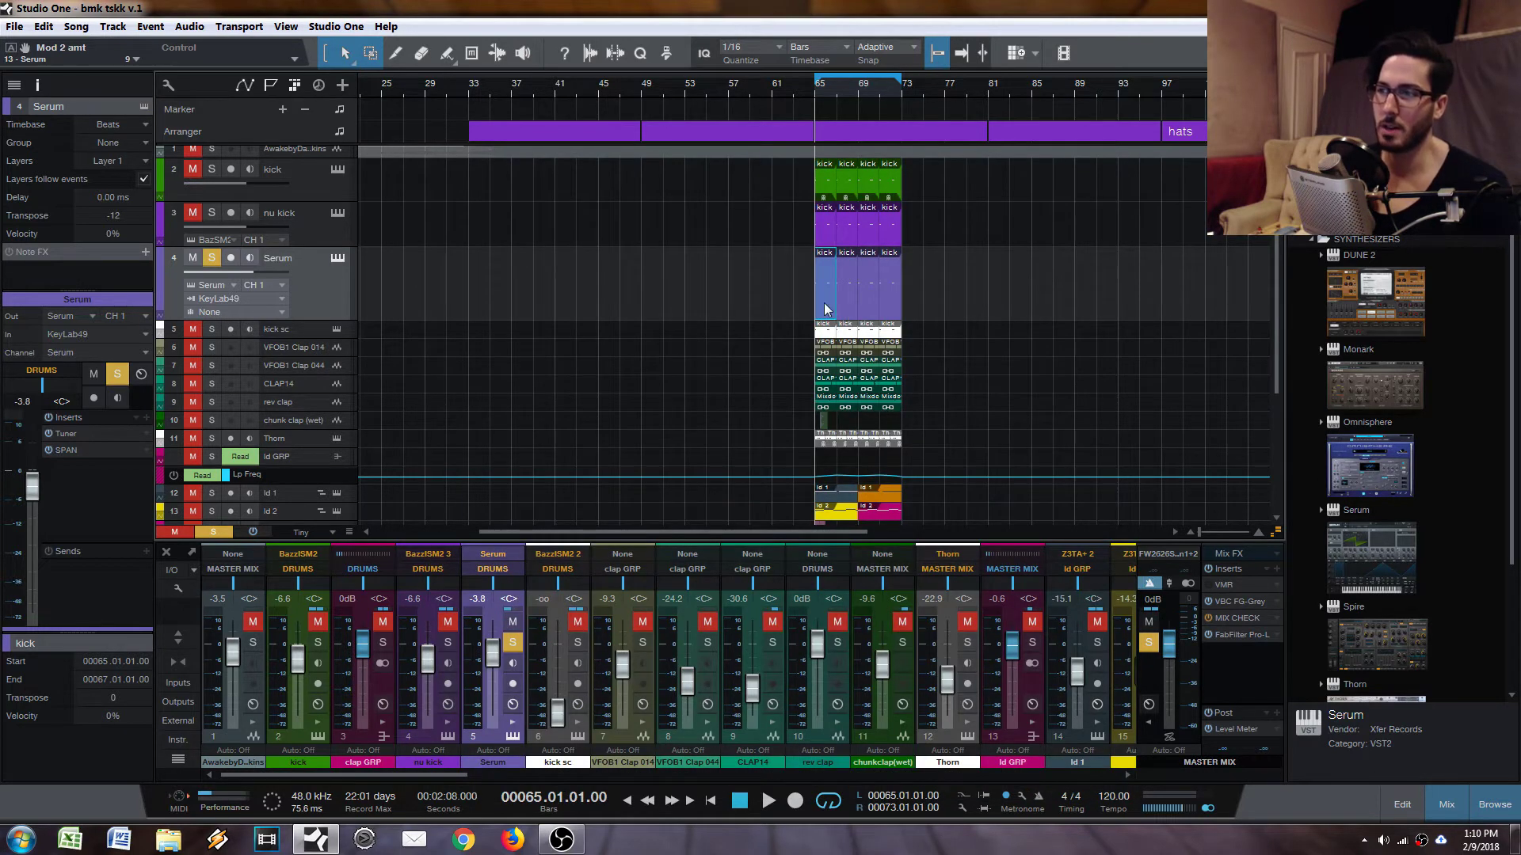
# Step: Open the first Serum clip's notes and check the F 3 sub's pitch during playback with the track's Tuner insert
pyautogui.doubleClick(824, 309)
pyautogui.click(520, 586)
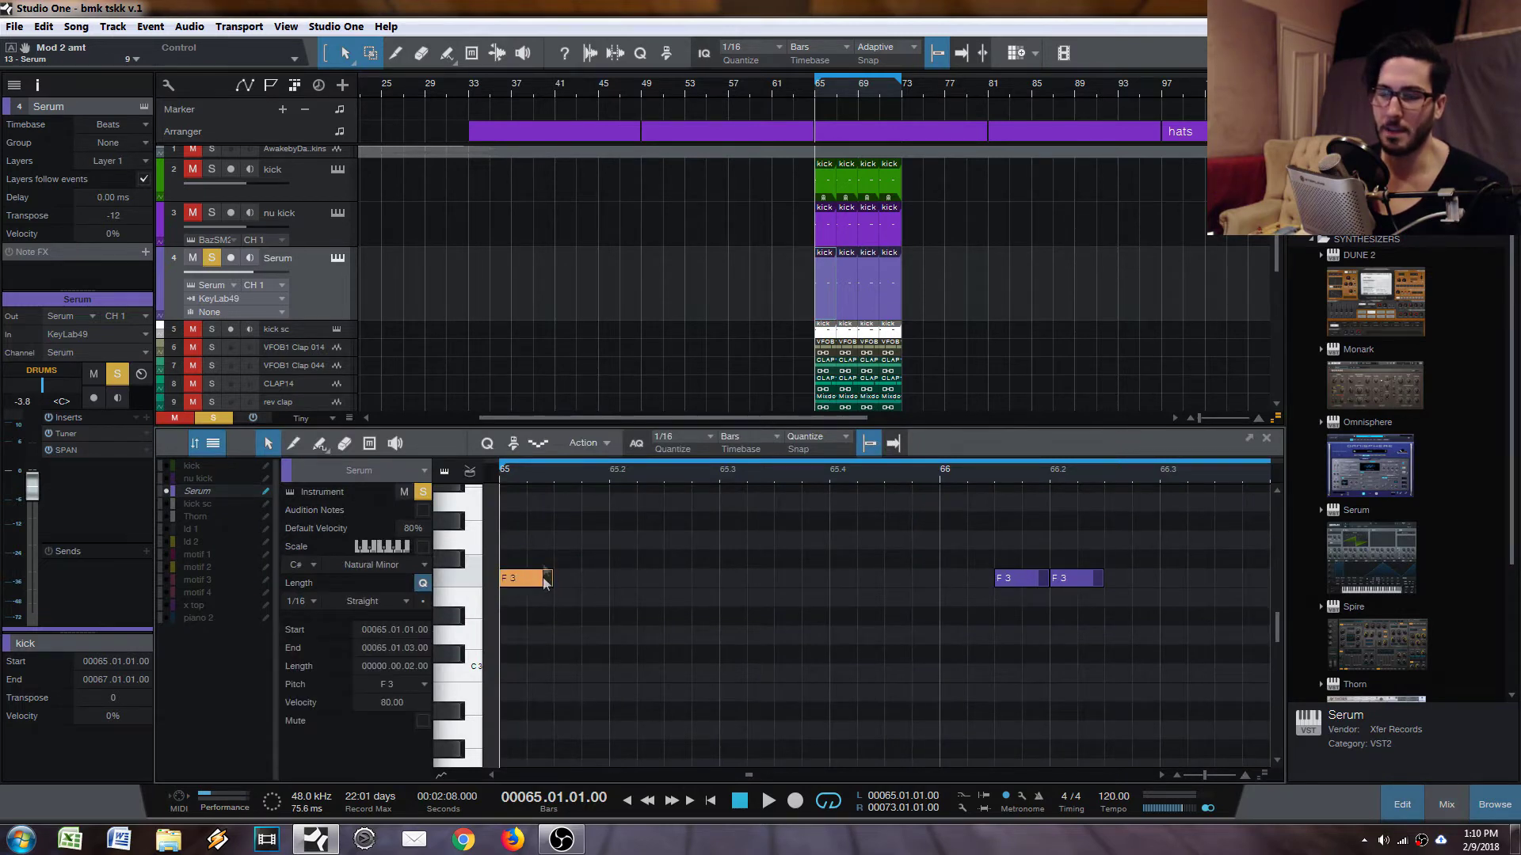
pyautogui.doubleClick(69, 434)
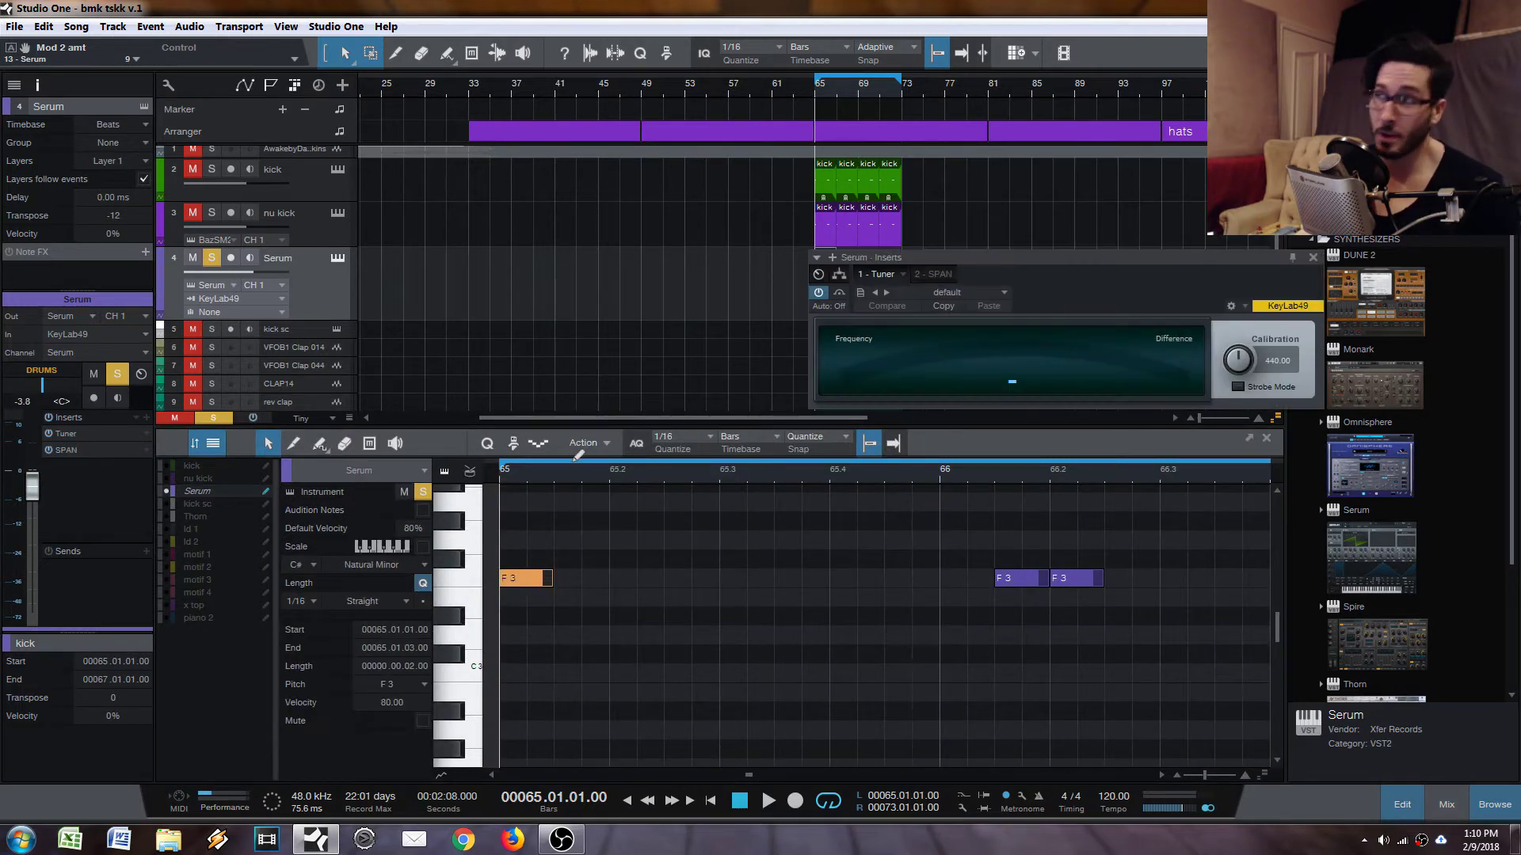
pyautogui.moveTo(1116, 284); pyautogui.dragTo(881, 431)
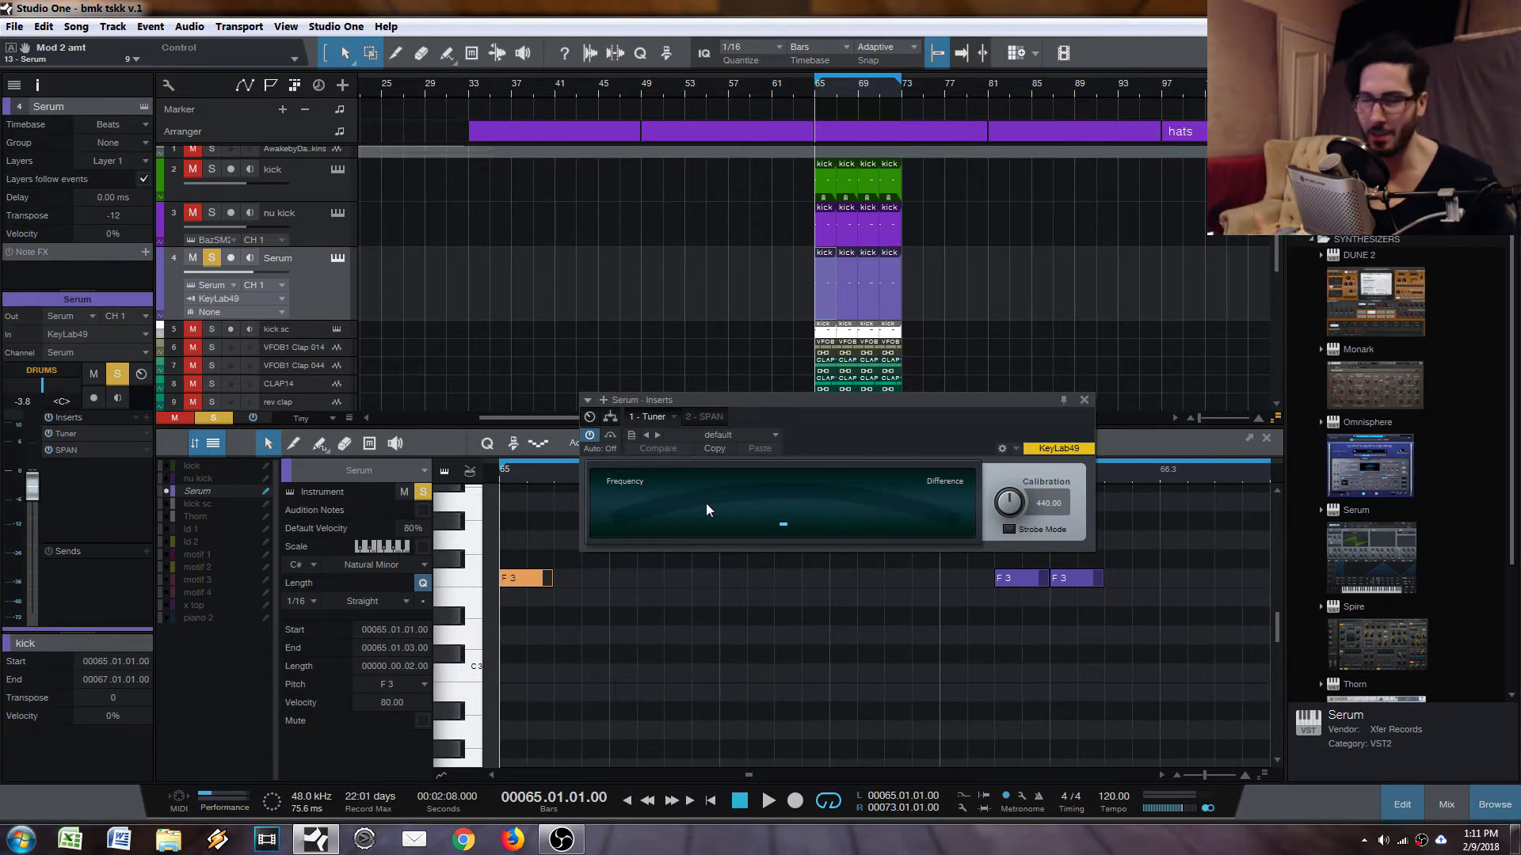
pyautogui.press('space')
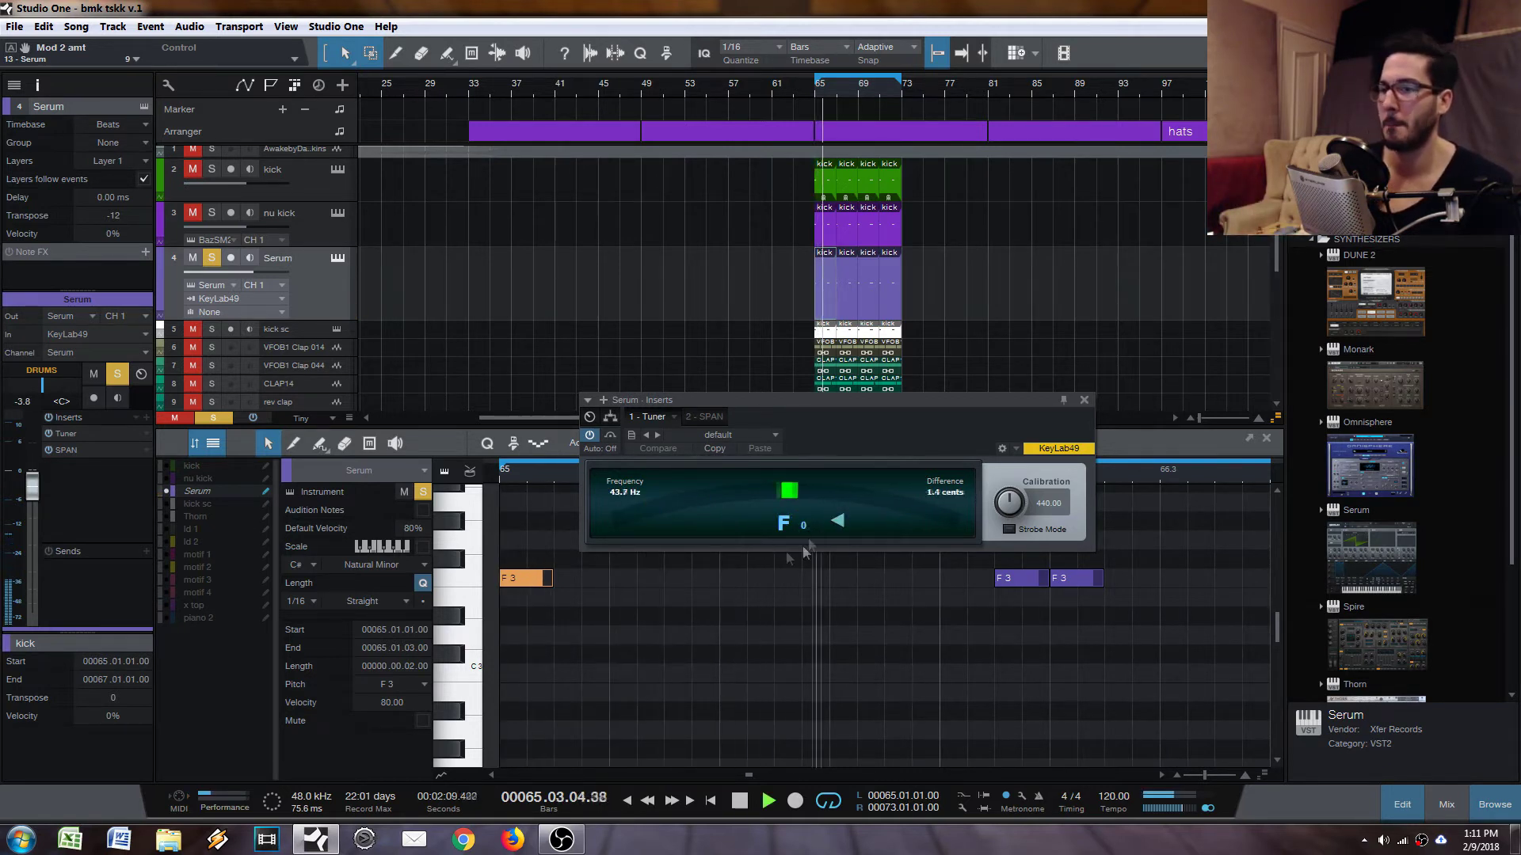
pyautogui.press('space')
pyautogui.click(1085, 399)
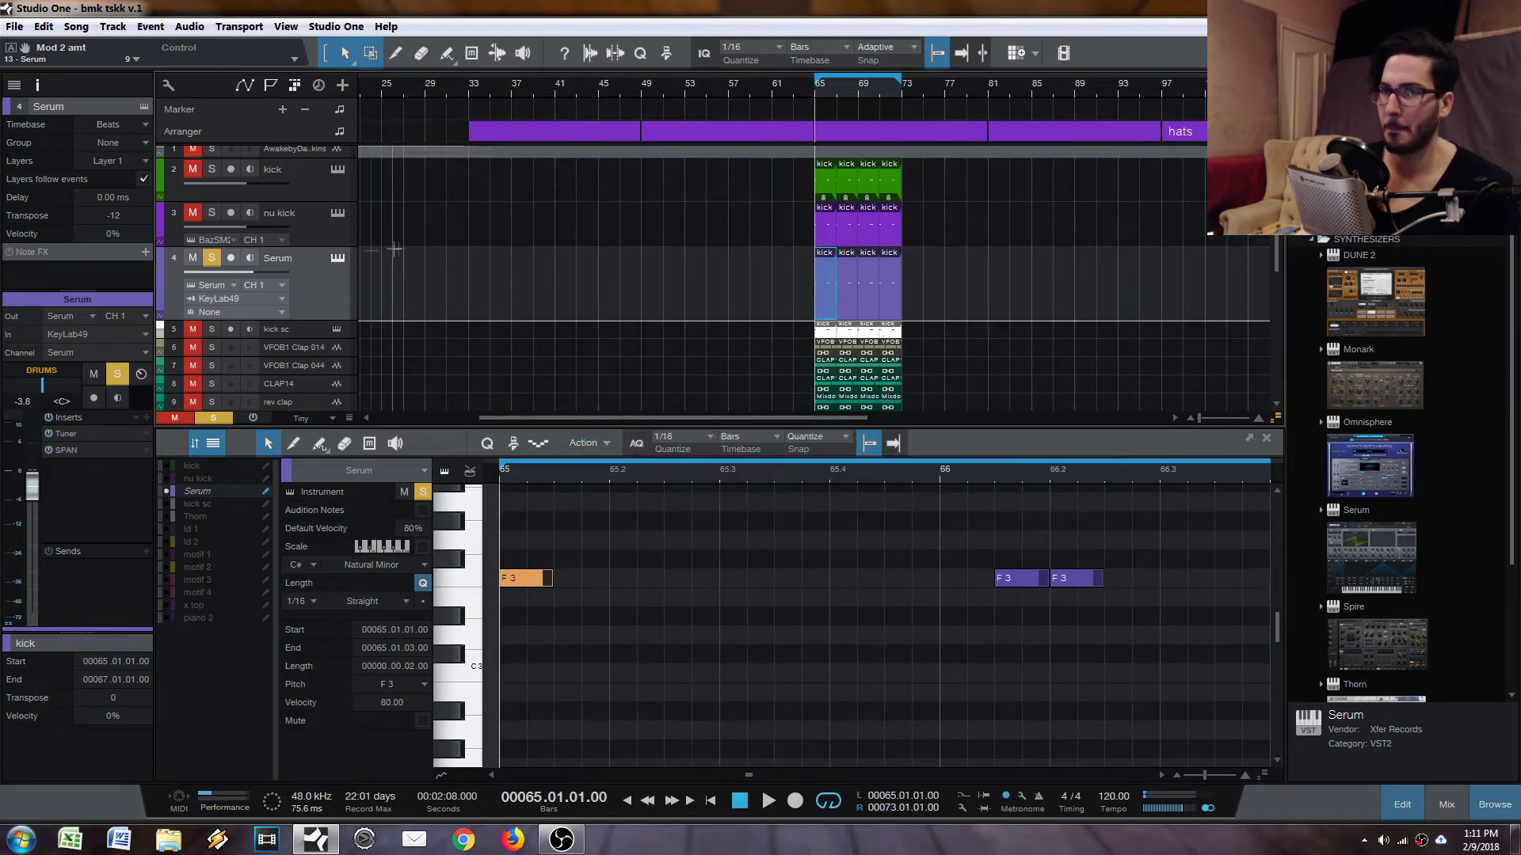
# Step: Reopen Serum and review its global settings and the Env 3 assignments in the modulation matrix
pyautogui.click(337, 257)
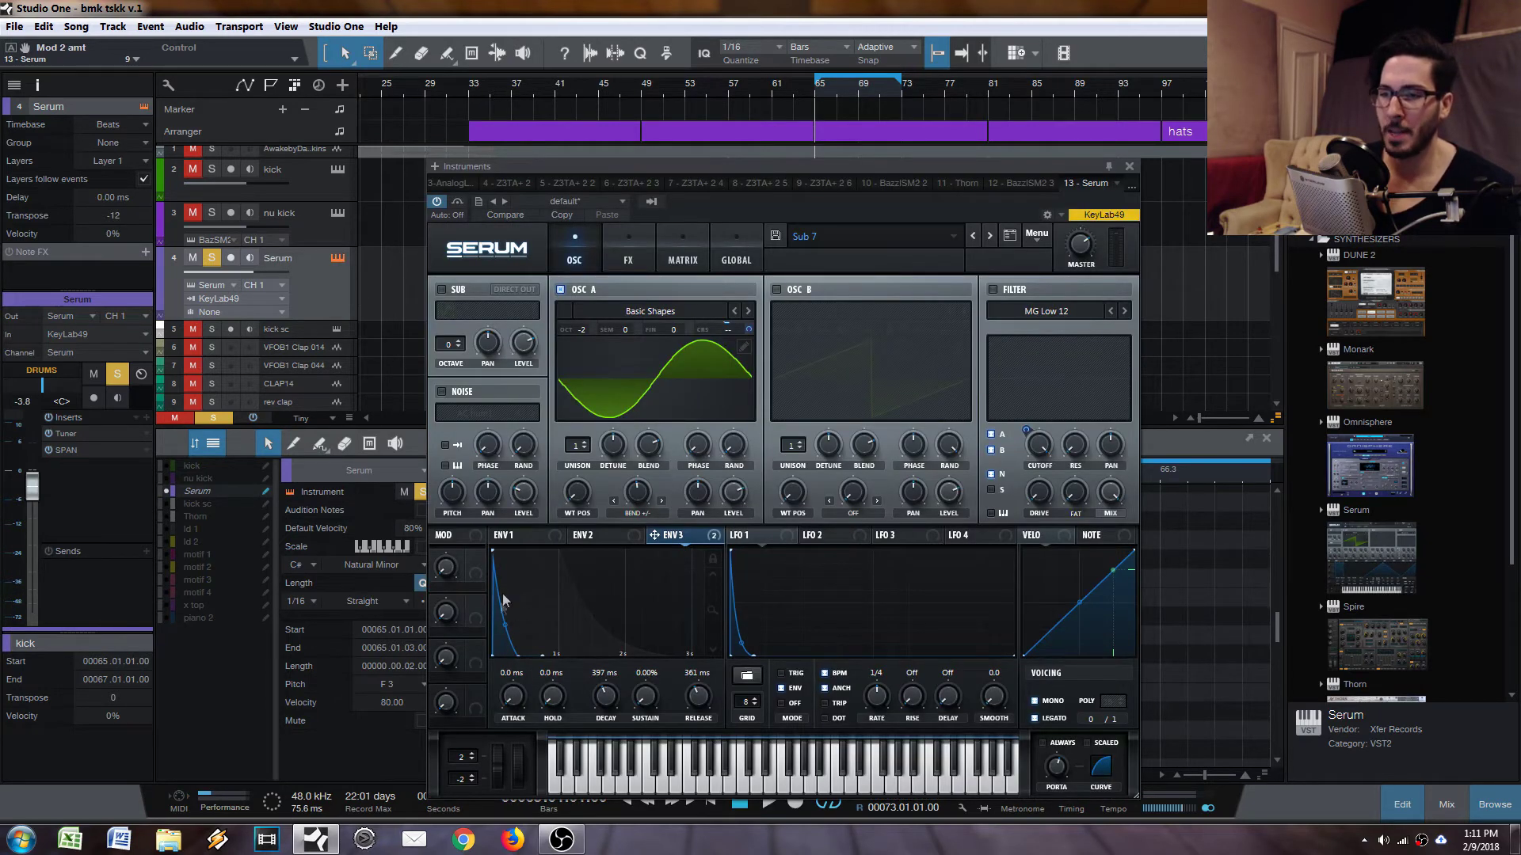
pyautogui.click(735, 252)
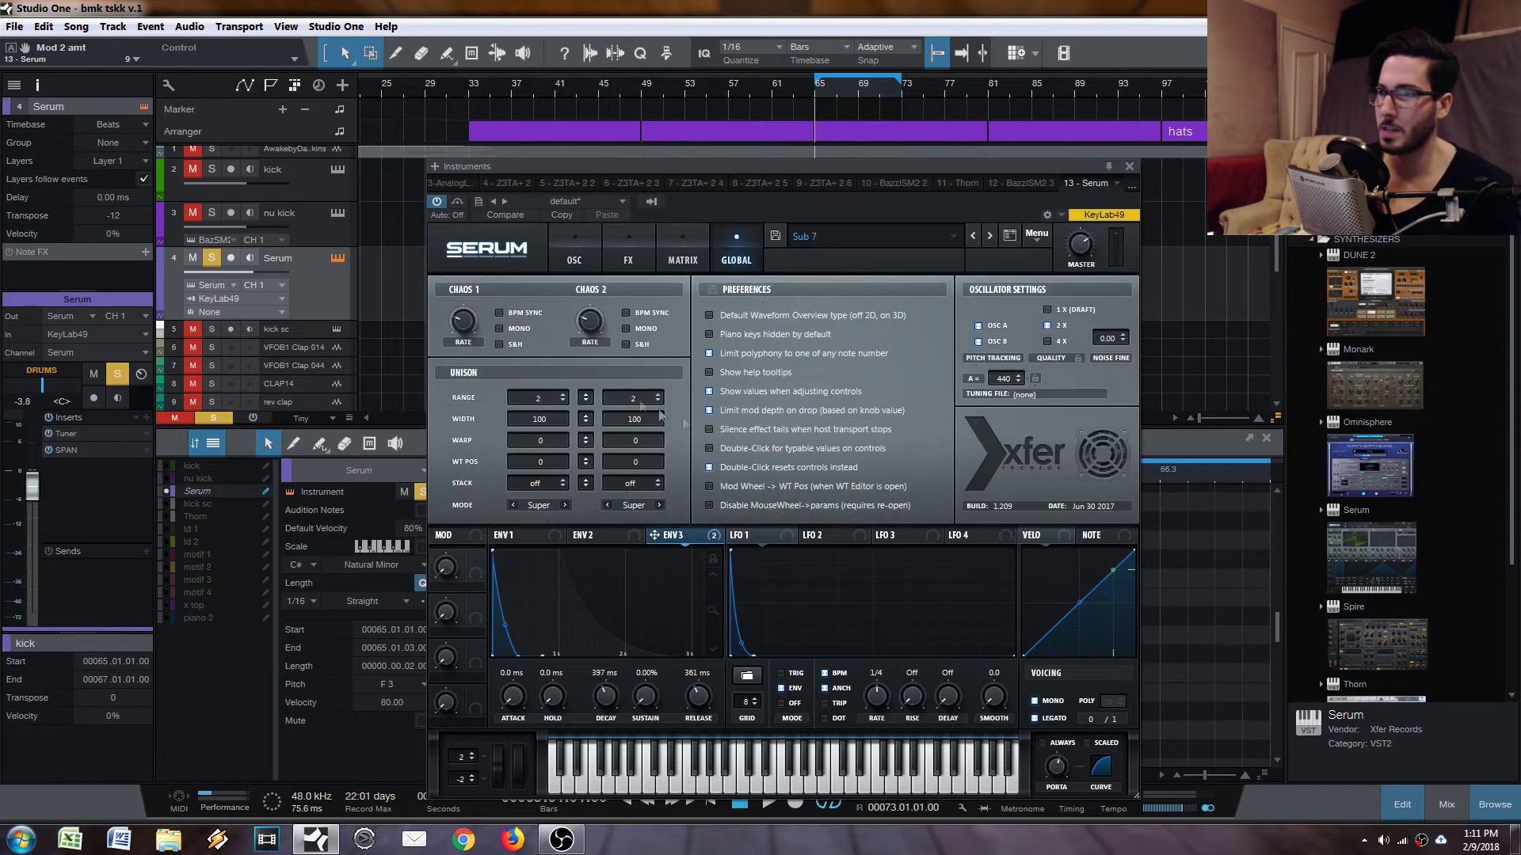
pyautogui.click(683, 247)
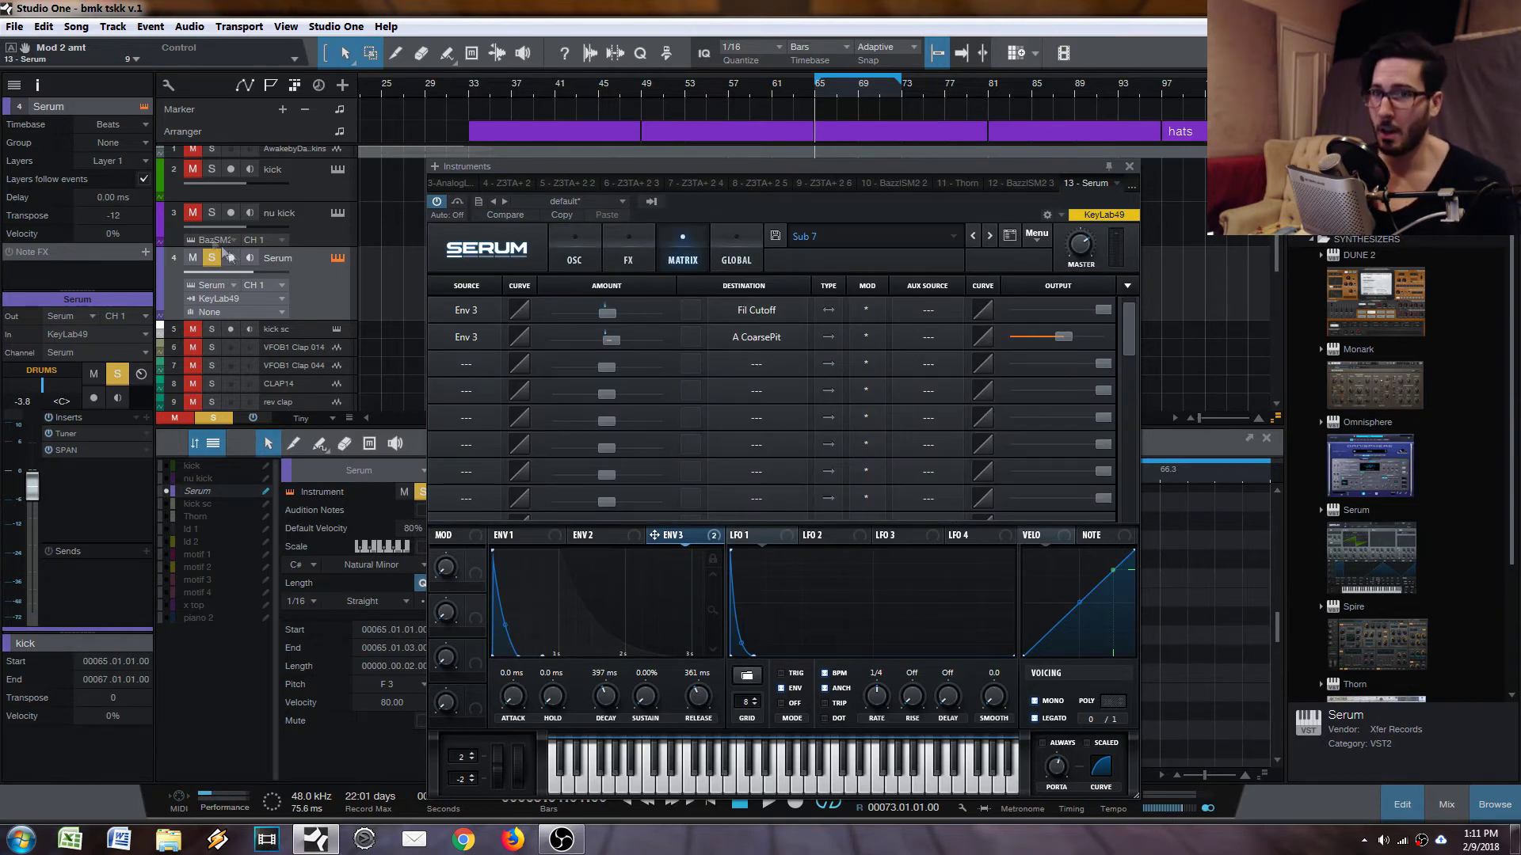
# Step: Clear the solos on the nu kick and Serum tracks, close the synth window and play the loop
pyautogui.click(210, 213)
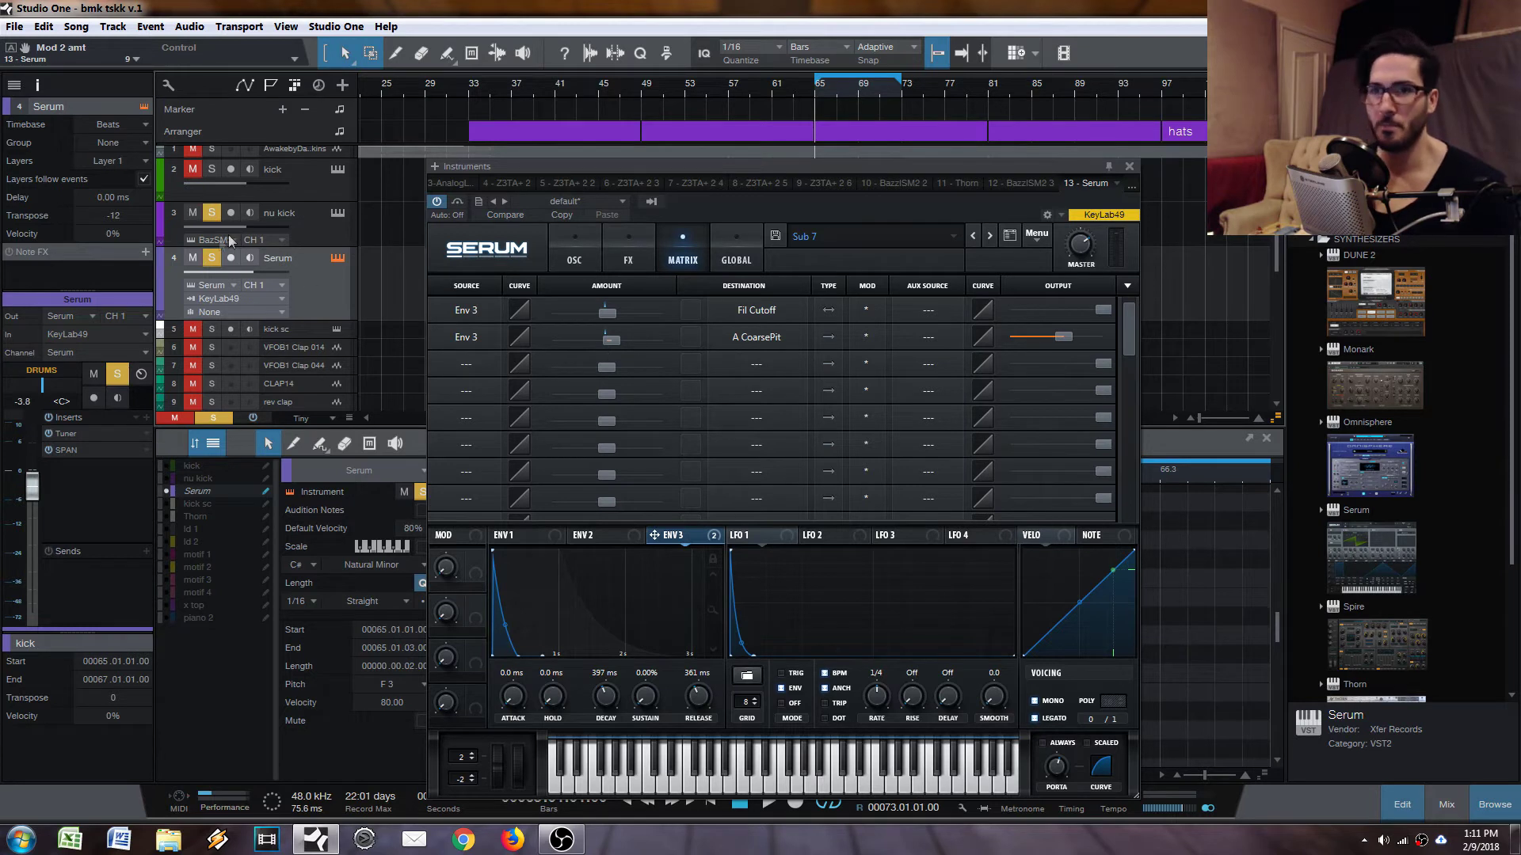
pyautogui.click(211, 212)
pyautogui.click(210, 258)
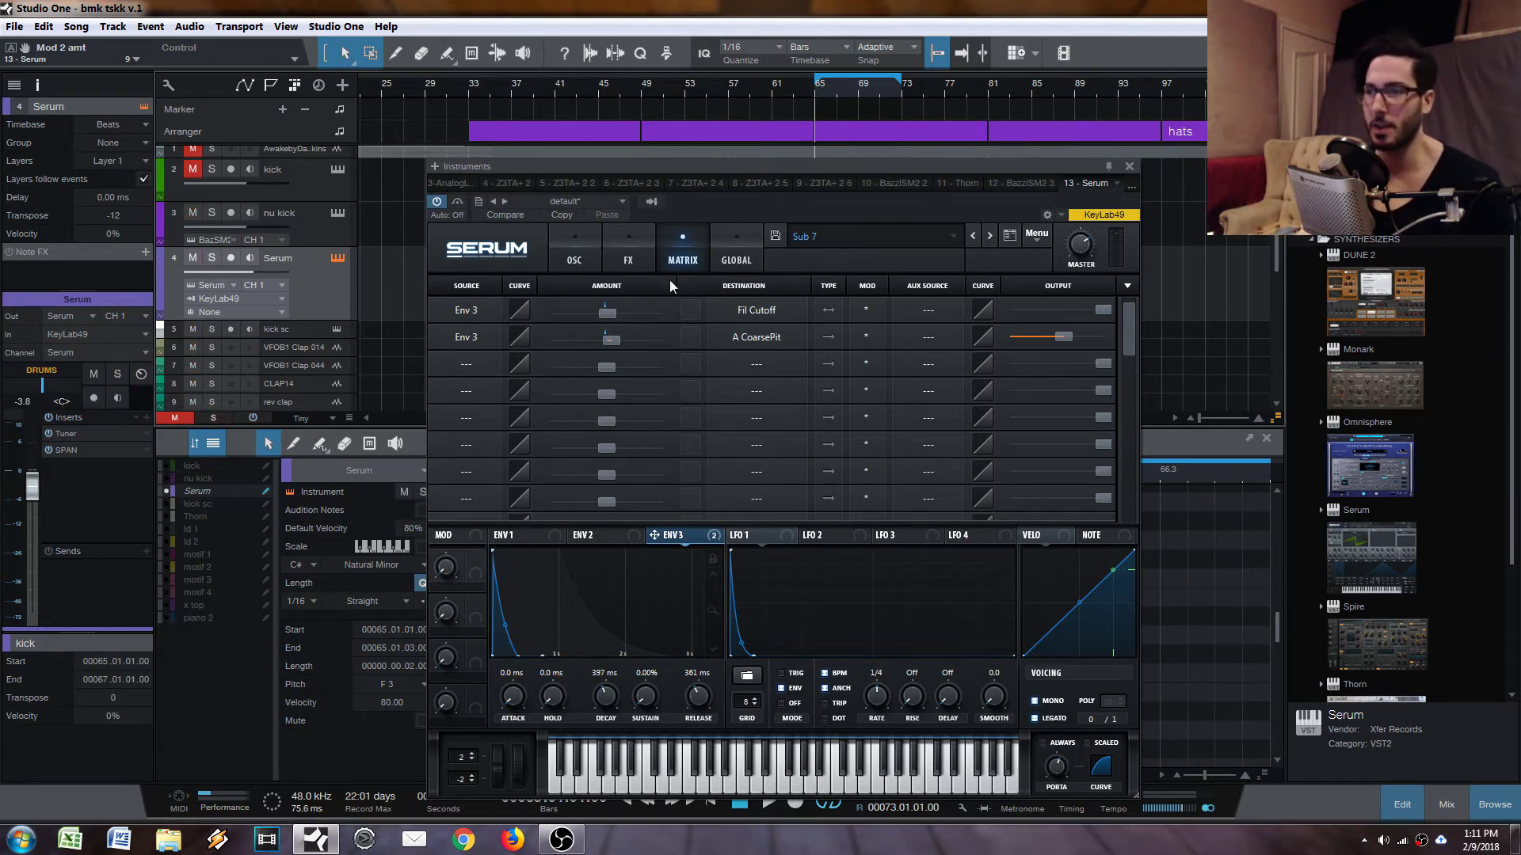
pyautogui.press('Escape')
pyautogui.press('space')
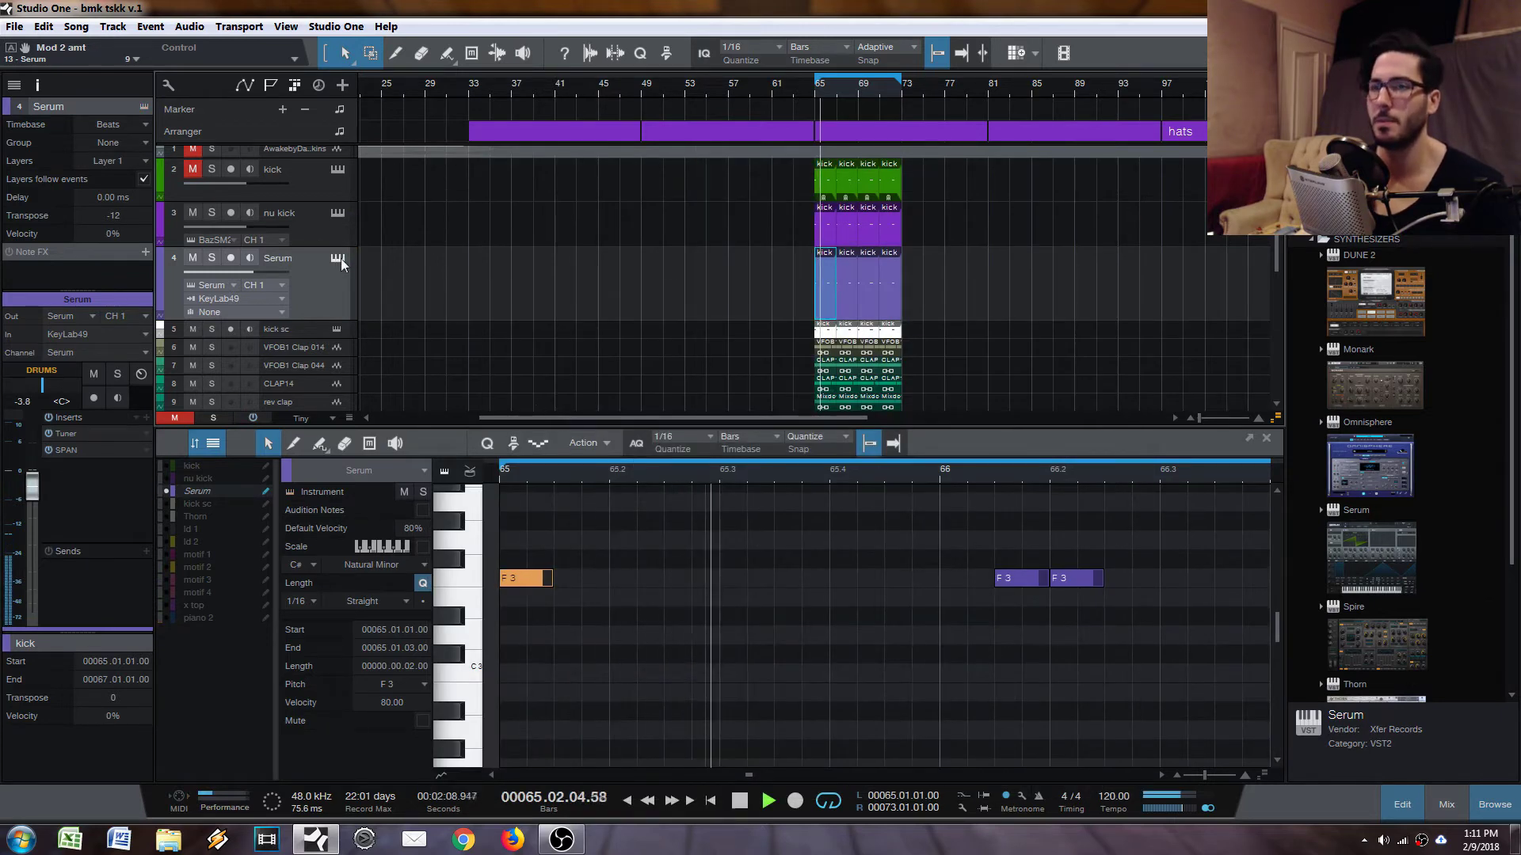
# Step: Set the Env 3 to A CoarsePit modulation amount to 14 in Serum's matrix during playback
pyautogui.click(337, 259)
pyautogui.click(682, 255)
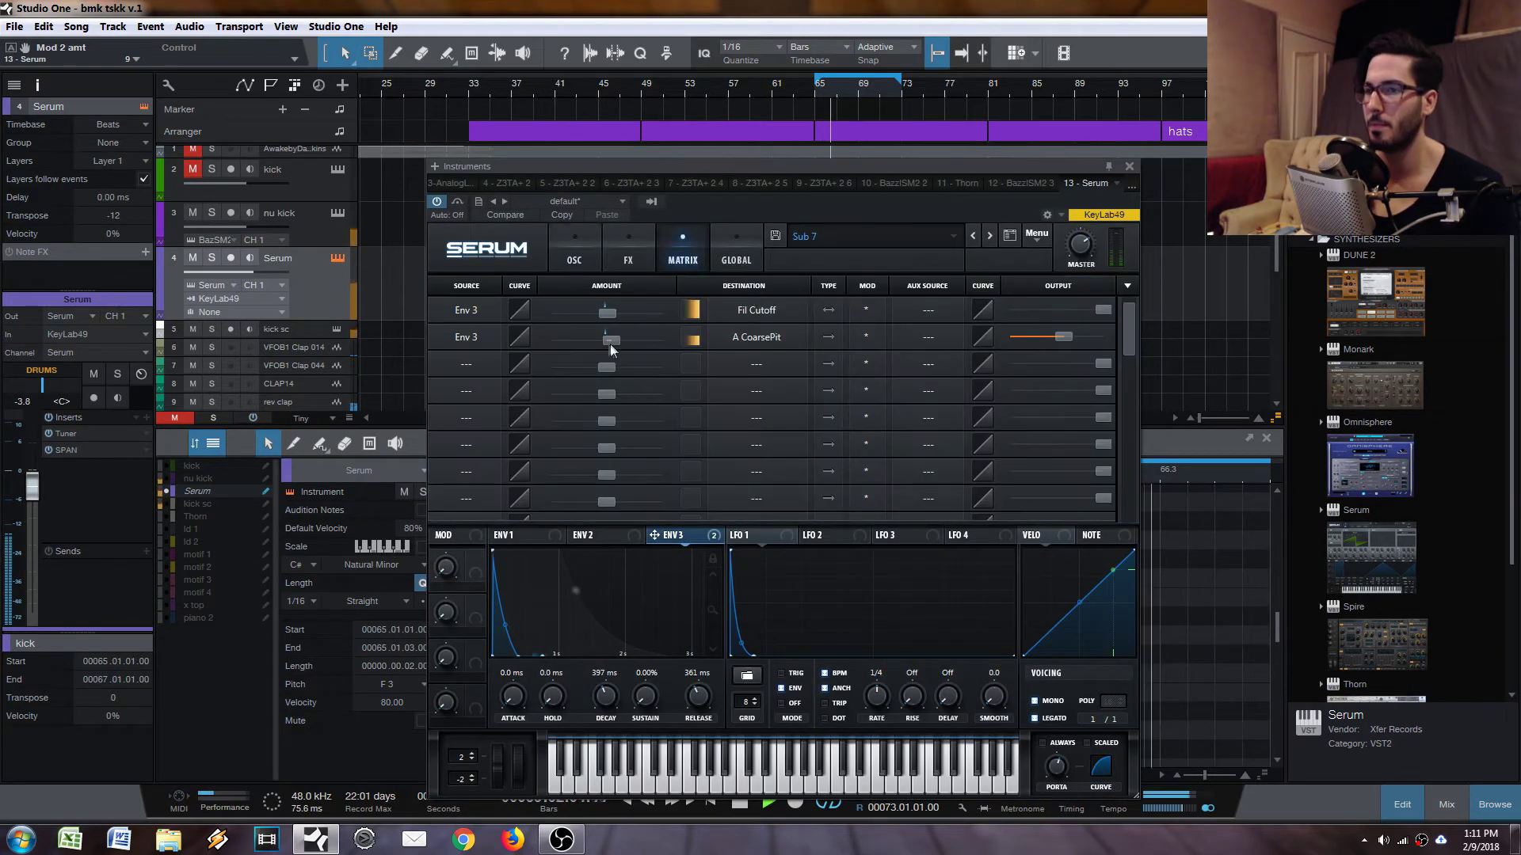
pyautogui.moveTo(610, 343)
pyautogui.mouseDown()
pyautogui.moveTo(664, 361)
pyautogui.moveTo(619, 346)
pyautogui.mouseUp()
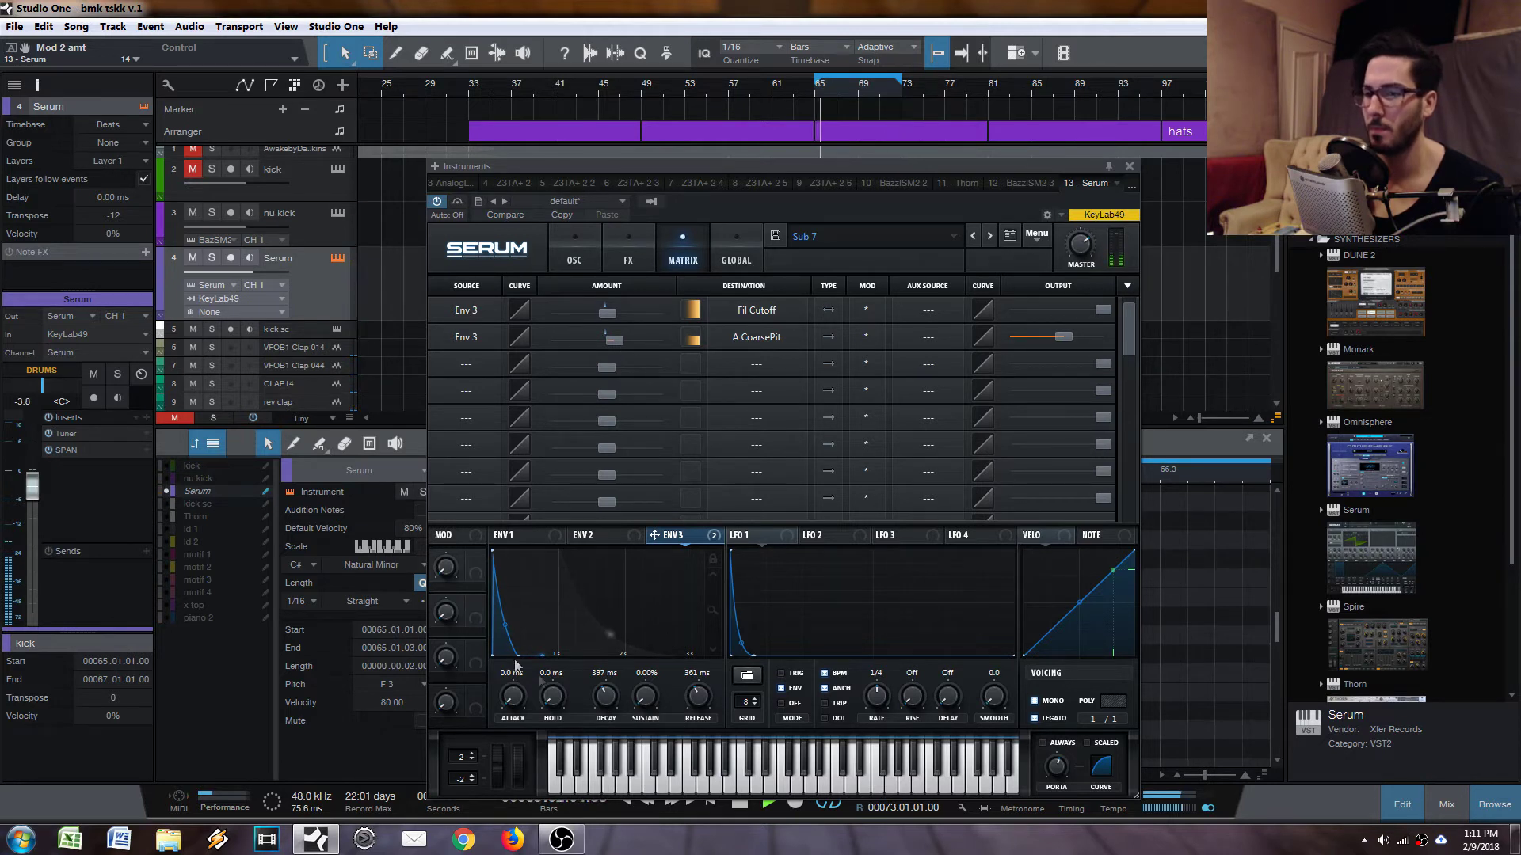
# Step: Adjust Env 3's decay by ear to 567 ms, close Serum and stop playback
pyautogui.moveTo(507, 631); pyautogui.dragTo(507, 630)
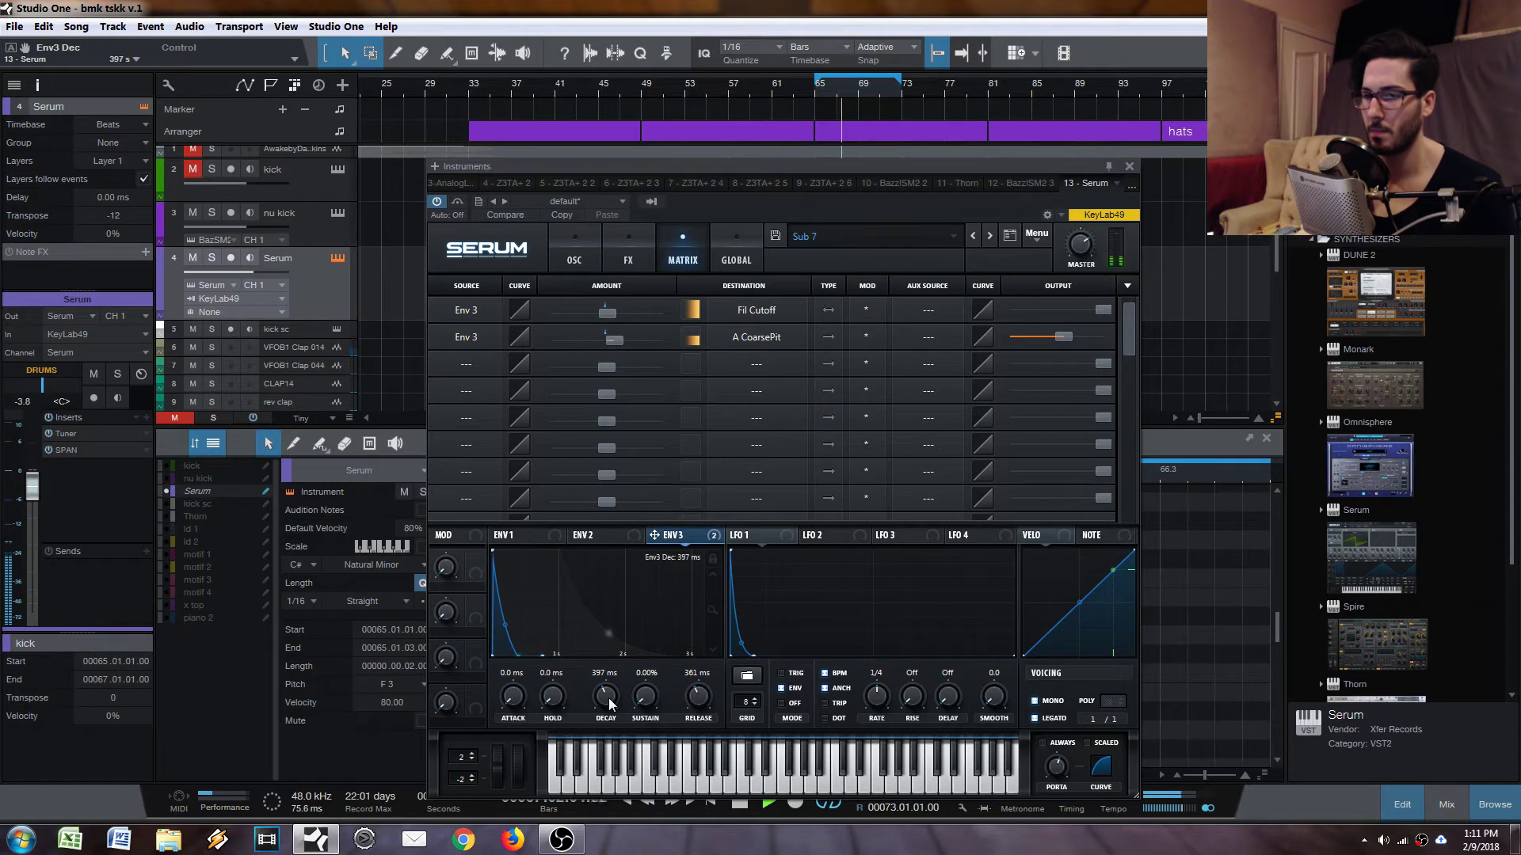
pyautogui.moveTo(606, 697); pyautogui.dragTo(610, 714)
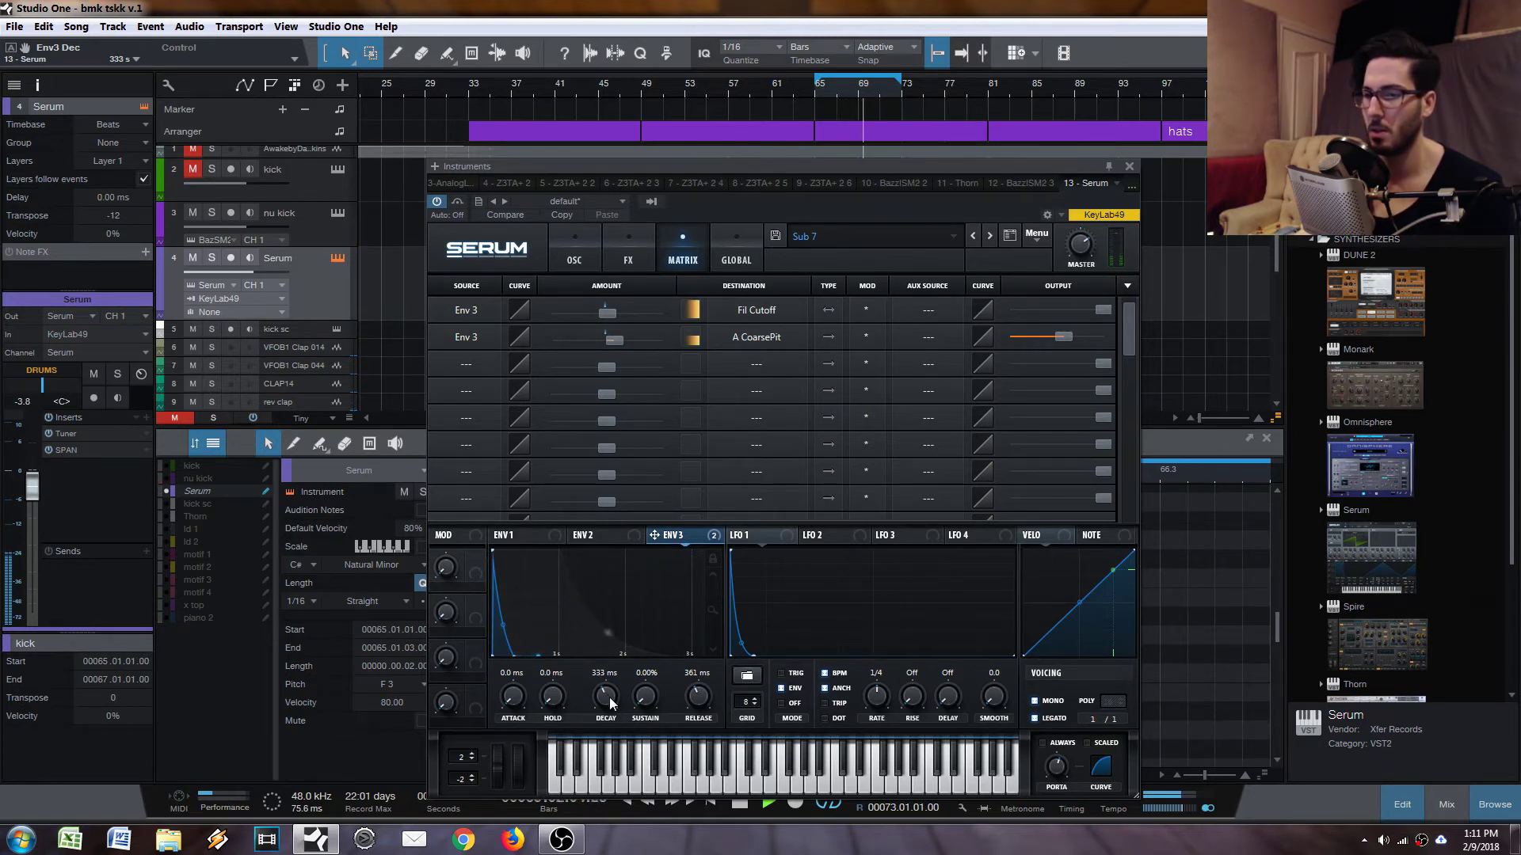
pyautogui.moveTo(607, 701)
pyautogui.mouseDown()
pyautogui.moveTo(628, 701)
pyautogui.moveTo(613, 701)
pyautogui.mouseUp()
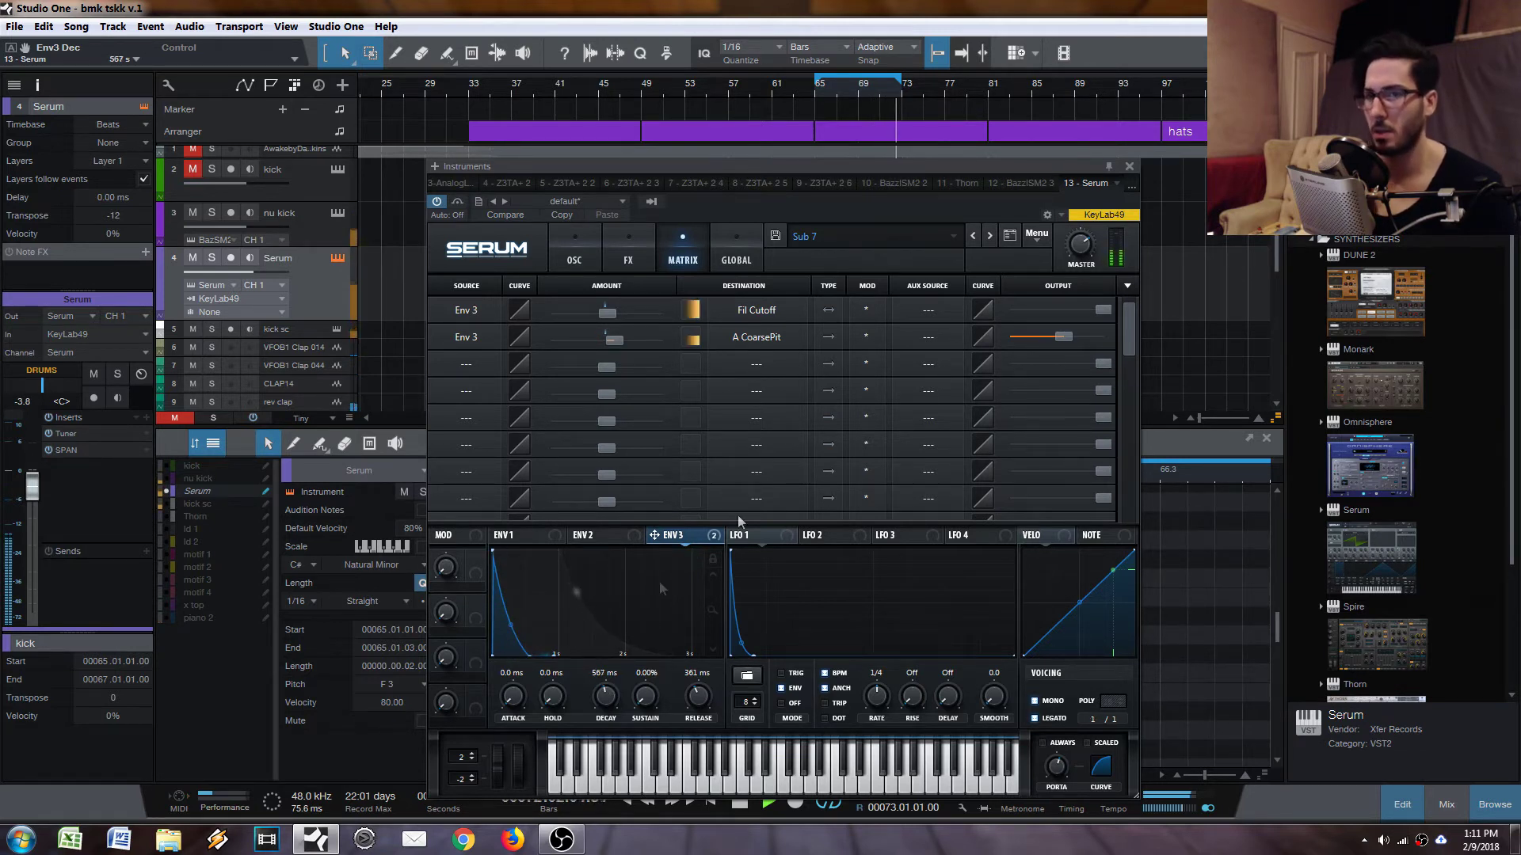
pyautogui.click(1128, 167)
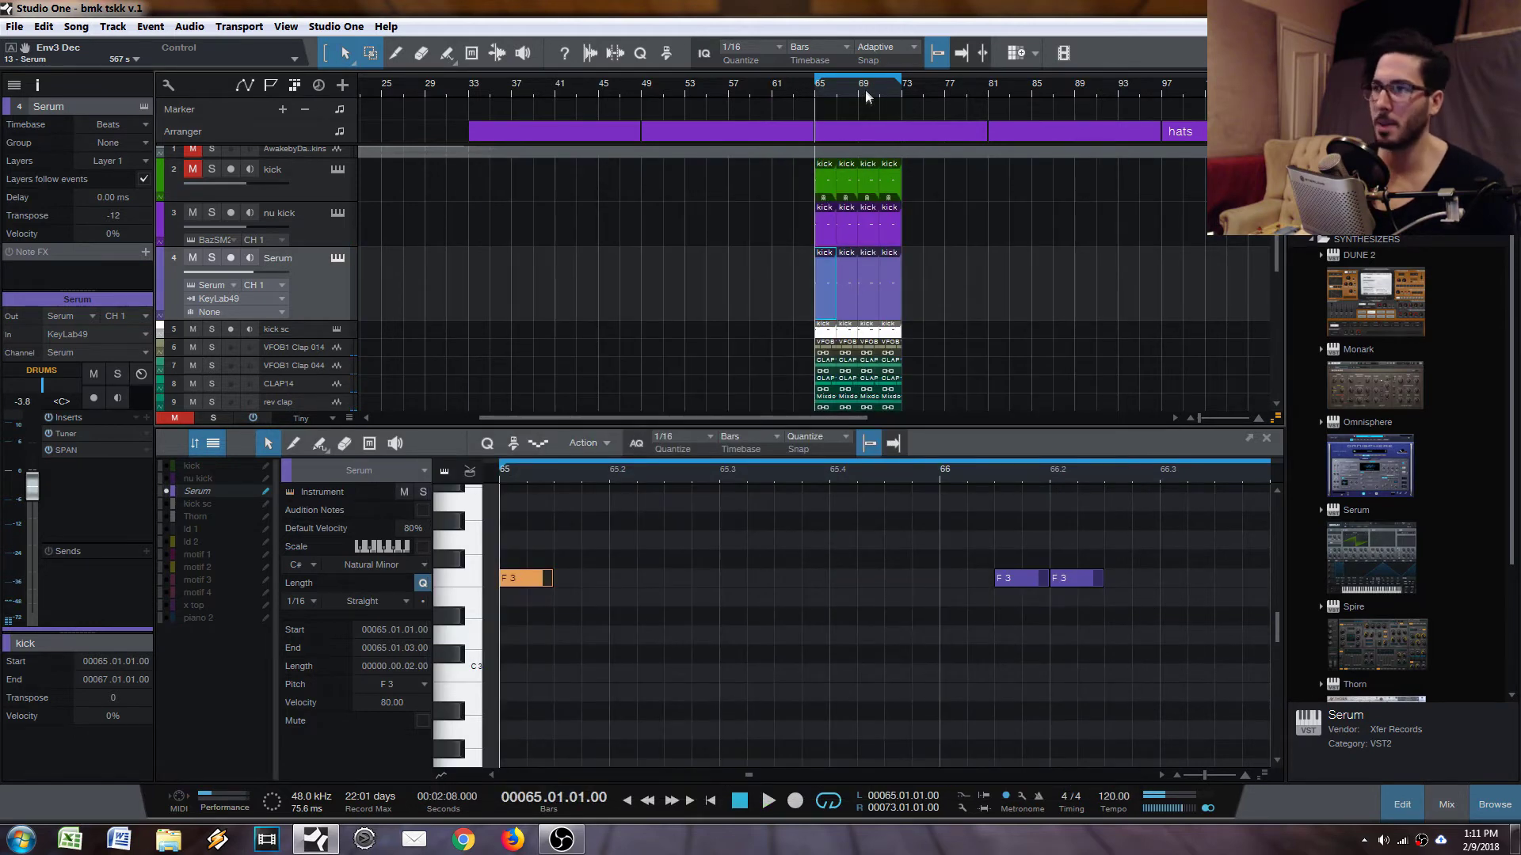
pyautogui.press('space')
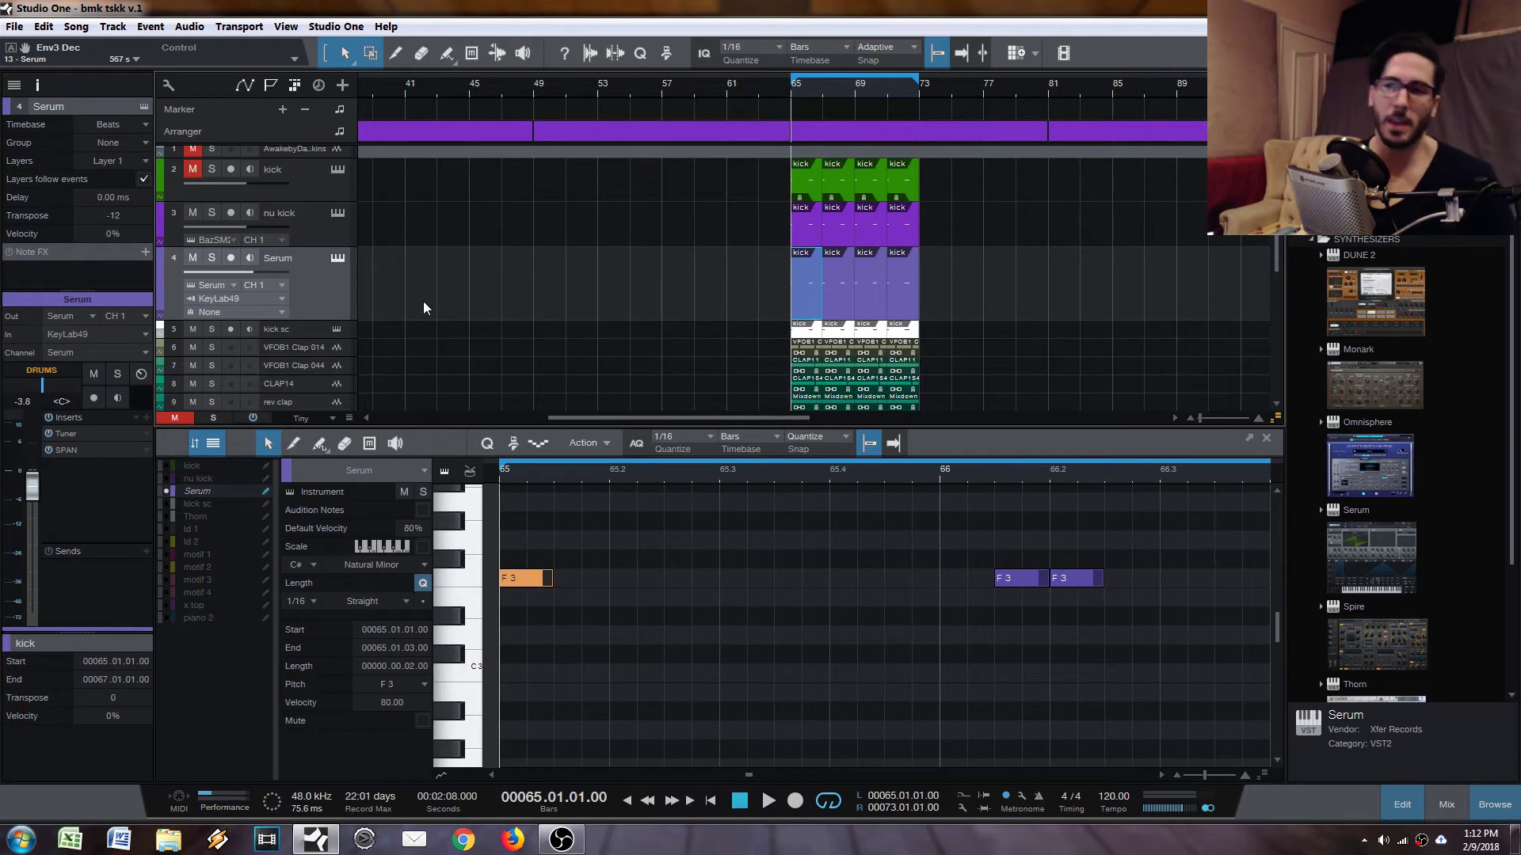
# Step: Examine the notes of the first Serum and nu kick clips and look over Serum's oscillator settings in between
pyautogui.click(808, 307)
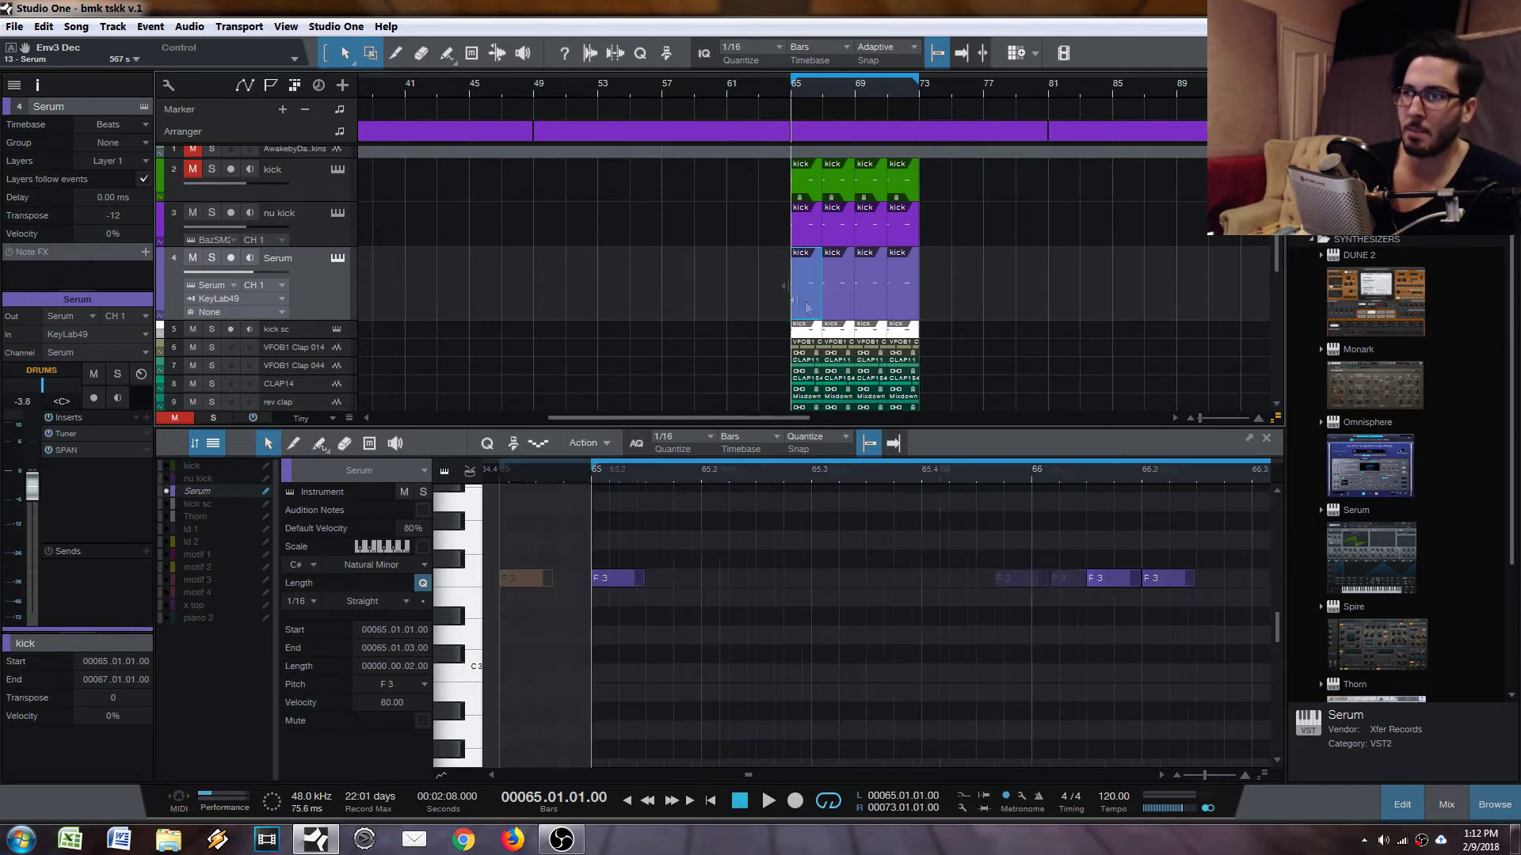
pyautogui.click(807, 226)
pyautogui.click(339, 259)
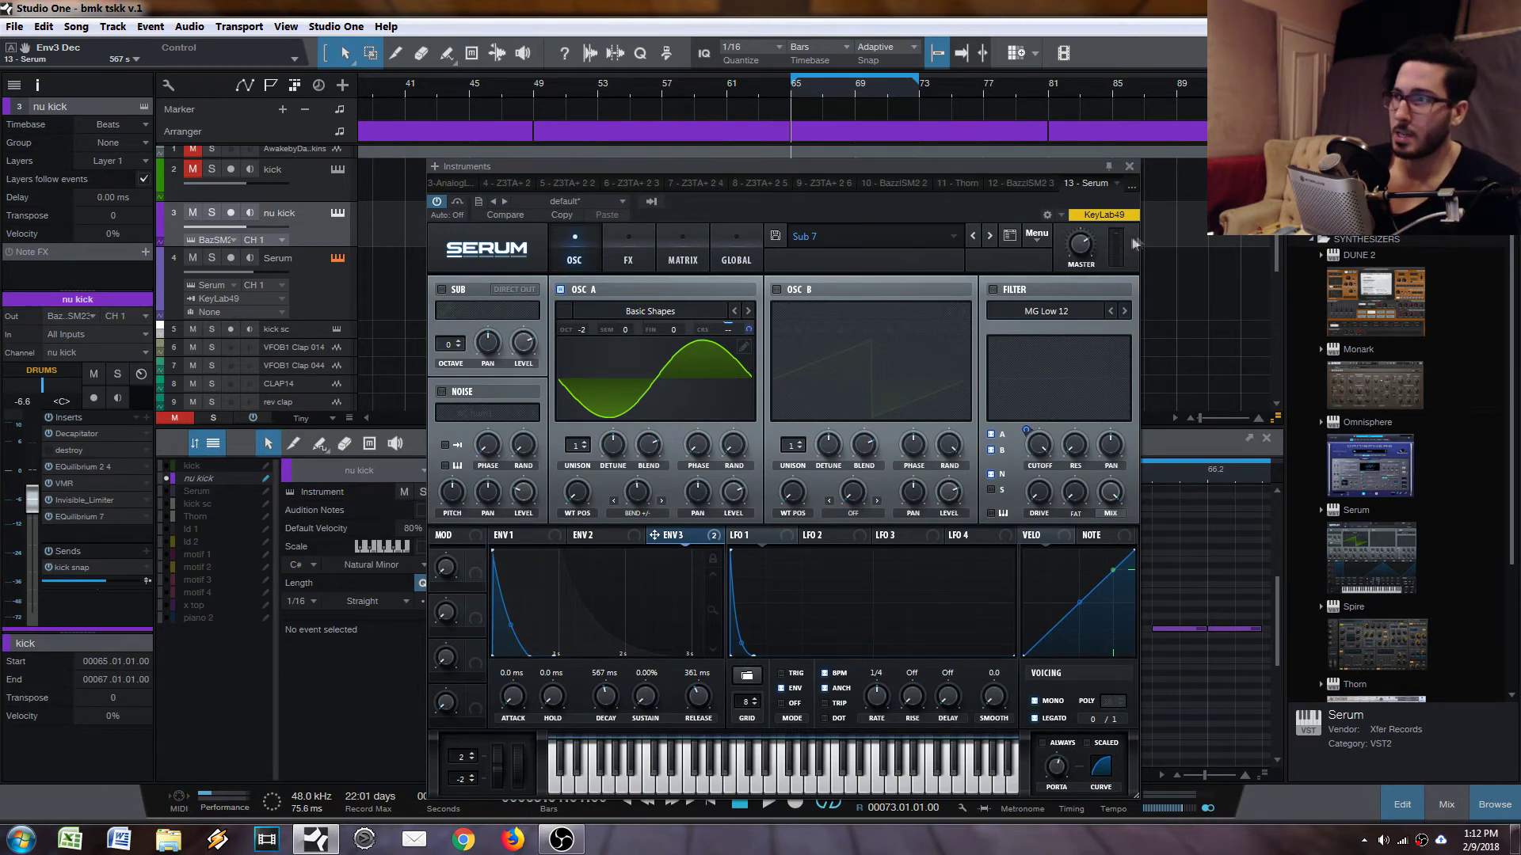
pyautogui.click(1131, 167)
pyautogui.click(810, 305)
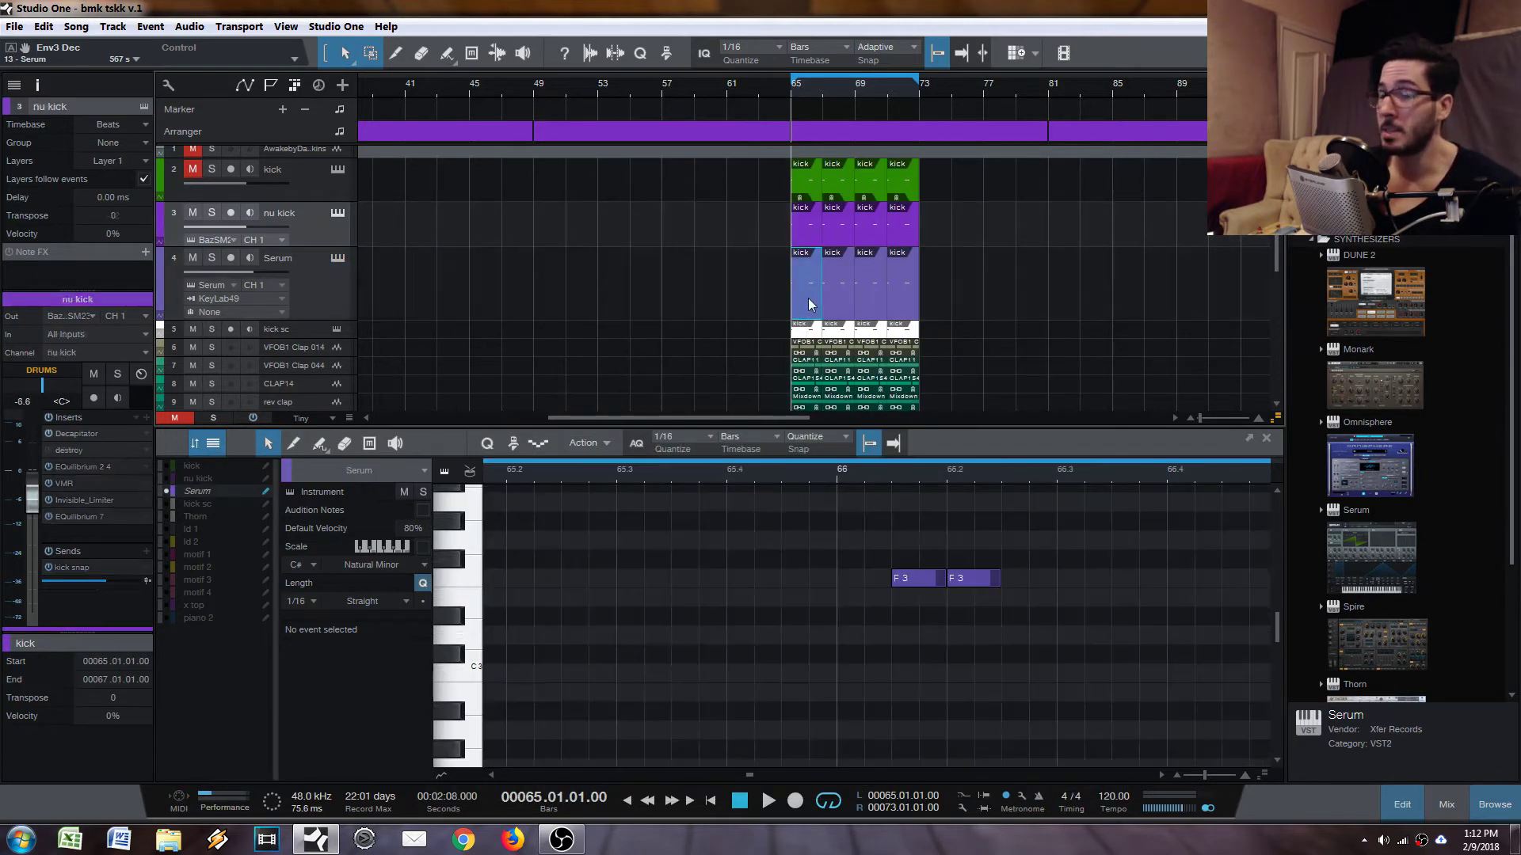
# Step: Bypass the modulation on oscillator A's coarse pitch in Serum and audition the loop
pyautogui.click(339, 258)
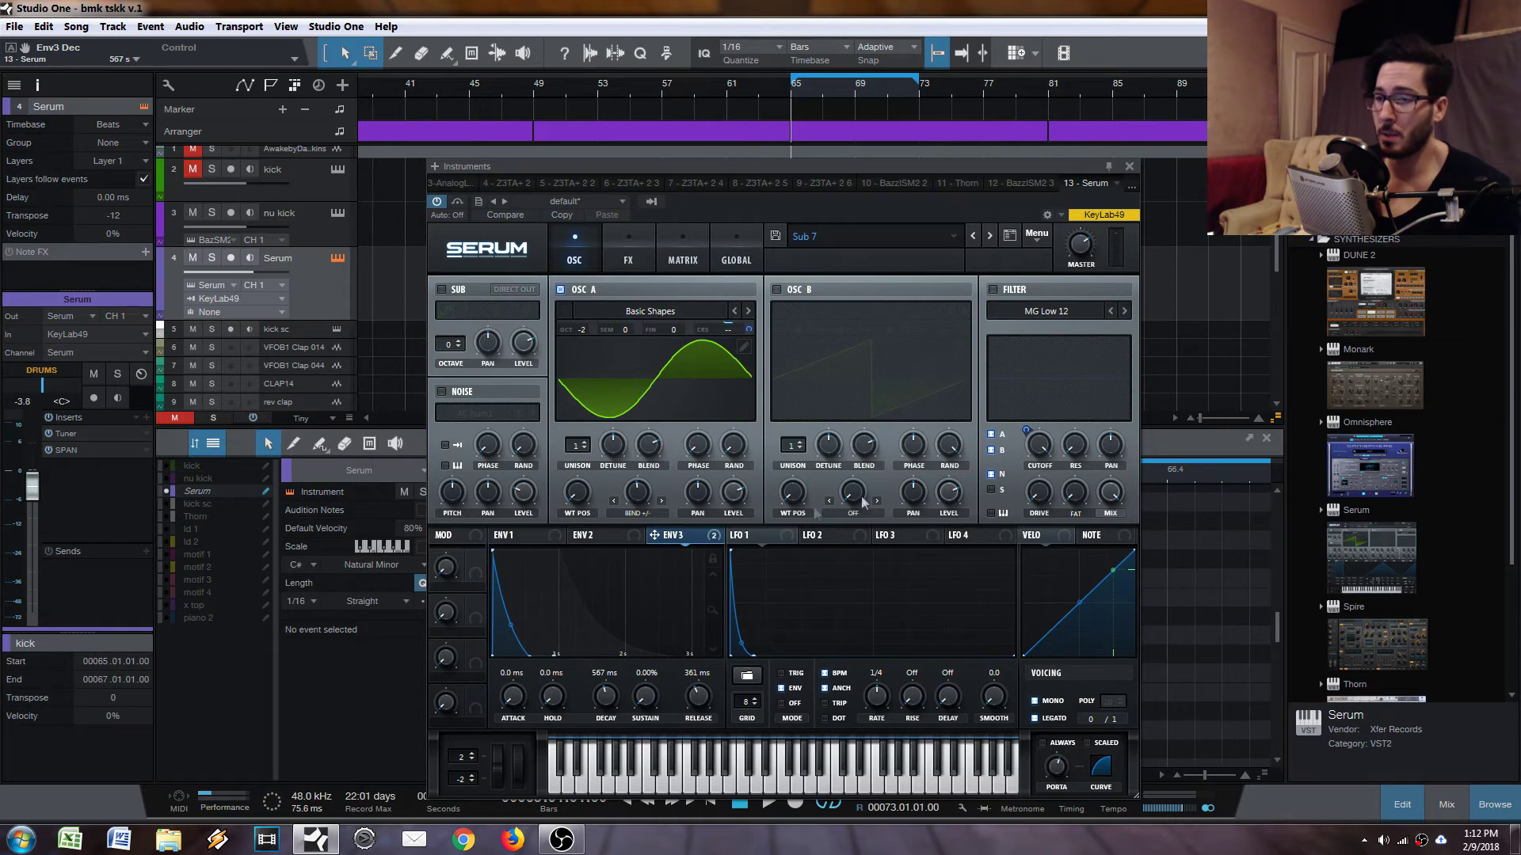
pyautogui.click(737, 259)
pyautogui.click(683, 259)
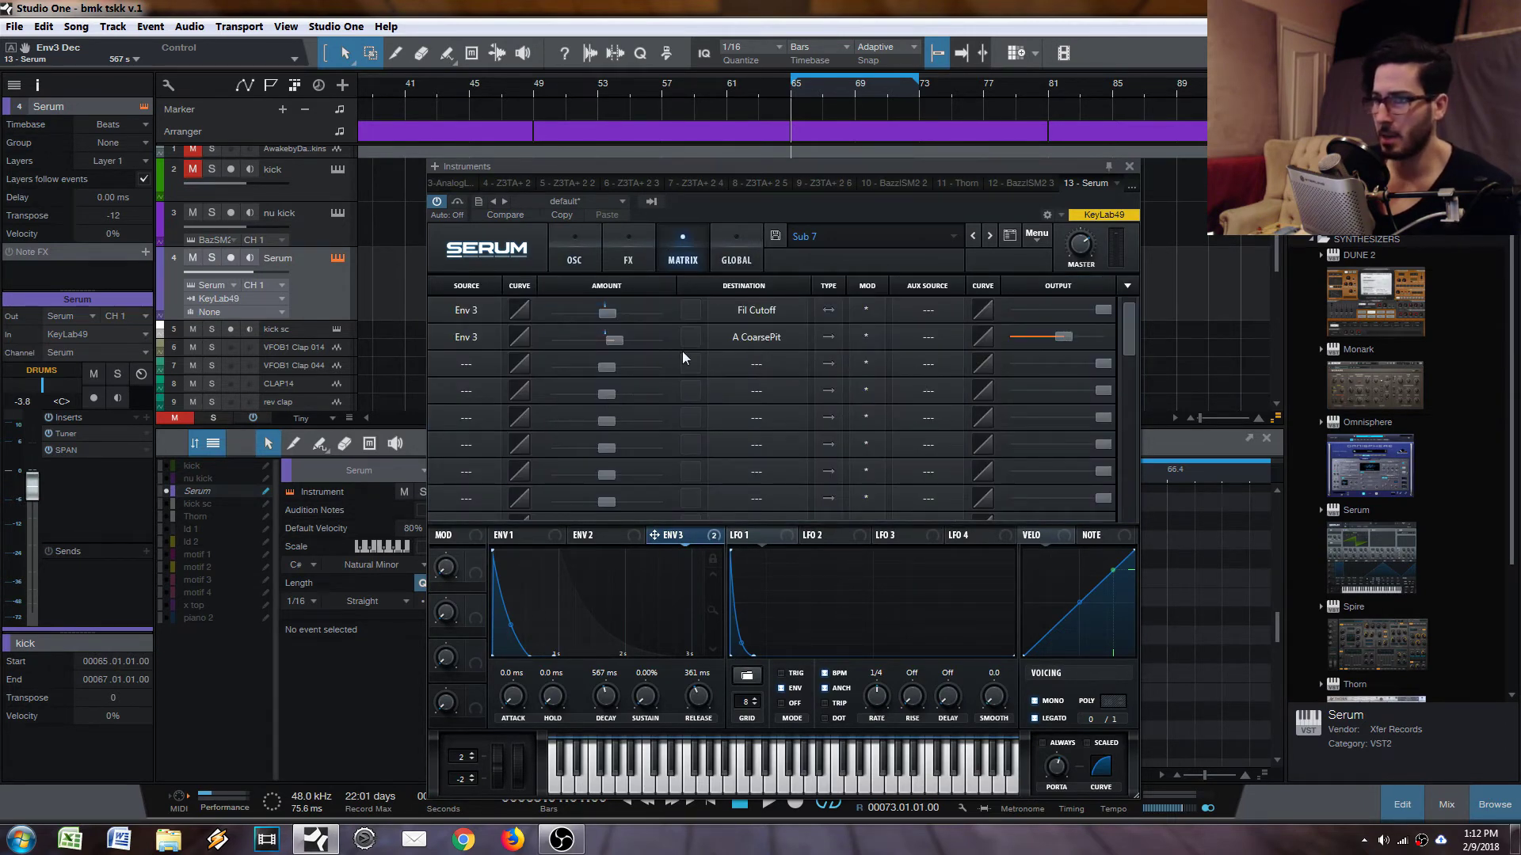
pyautogui.click(574, 260)
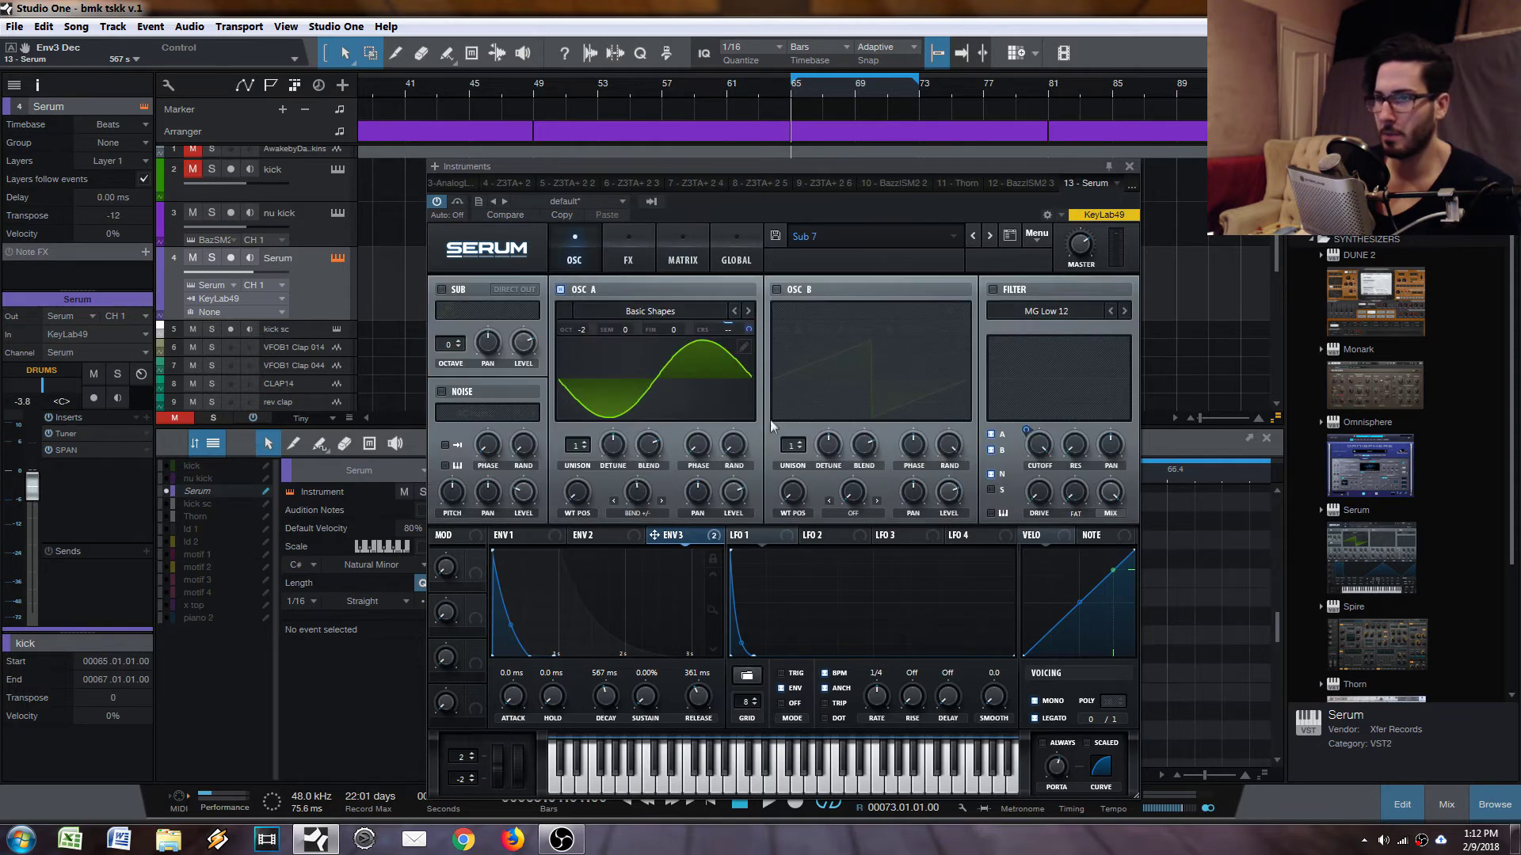
pyautogui.rightClick(727, 327)
pyautogui.click(812, 357)
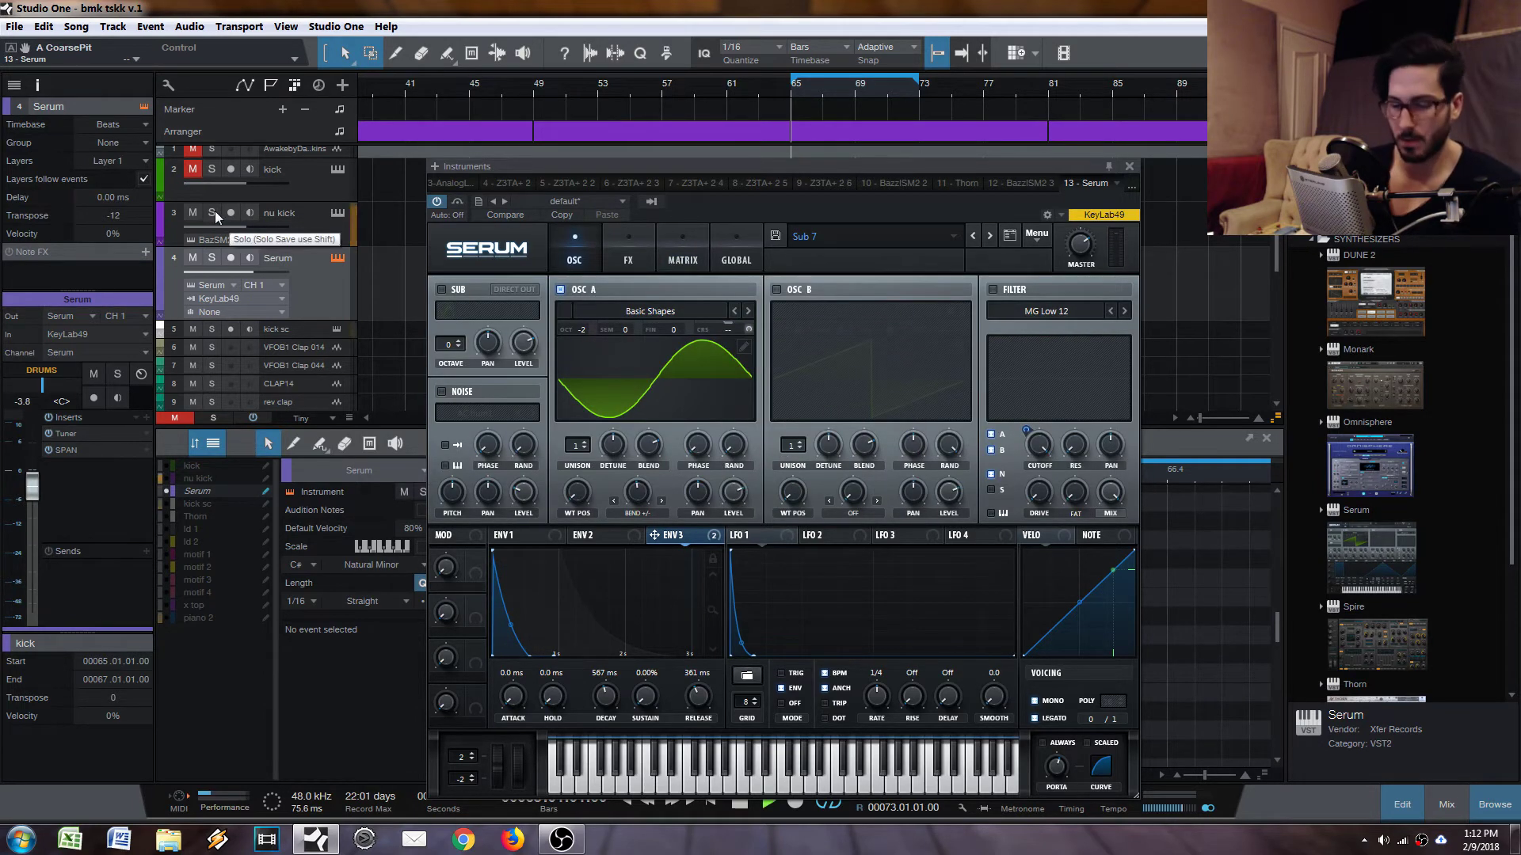
pyautogui.press('space')
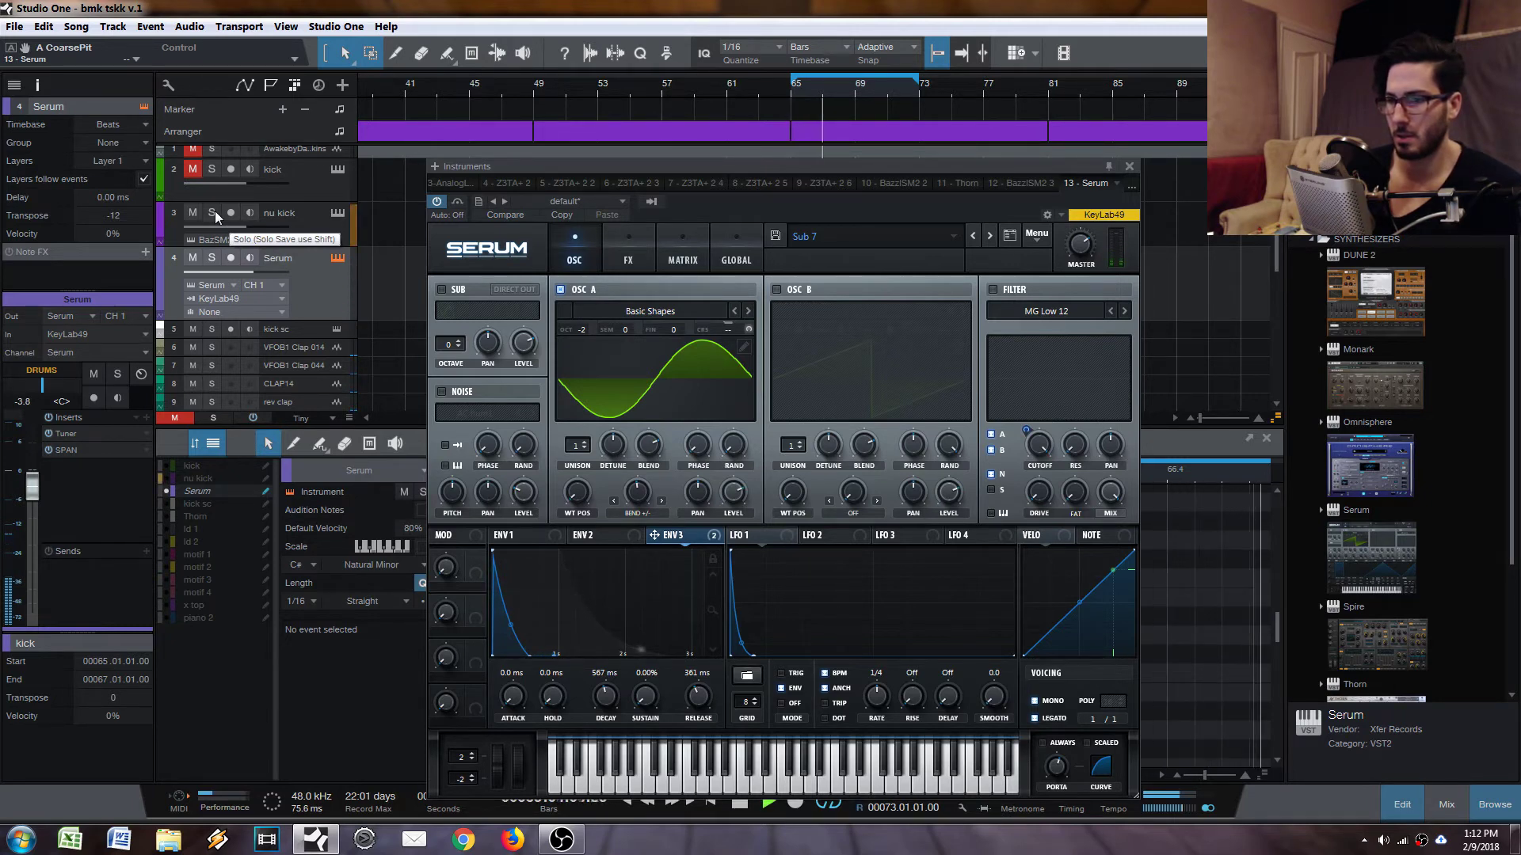
pyautogui.press('space')
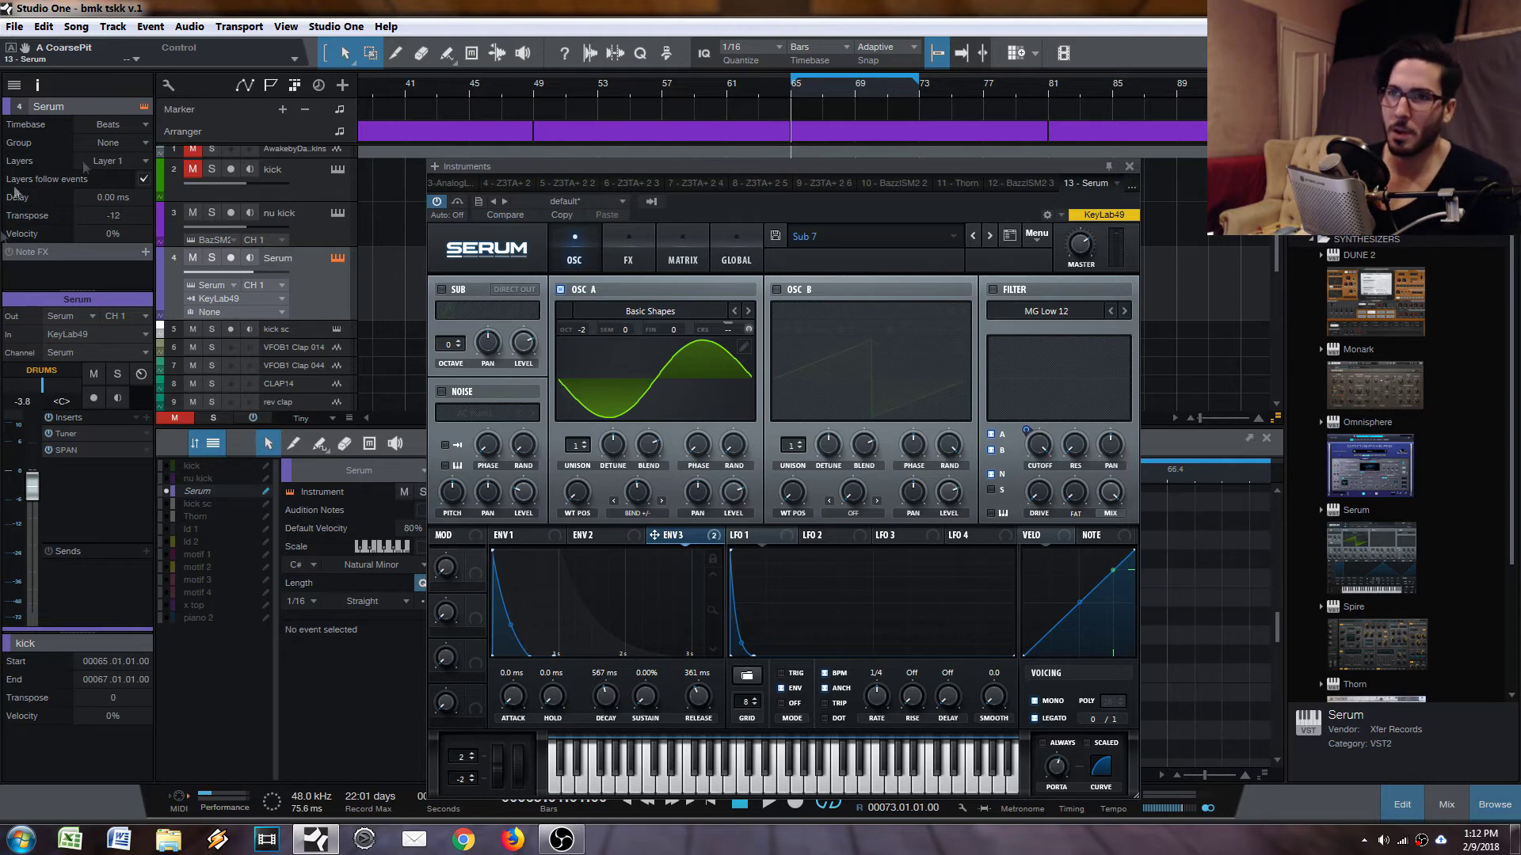
# Step: Close the Serum window and compare the notes on the Serum and nu kick tracks
pyautogui.click(309, 222)
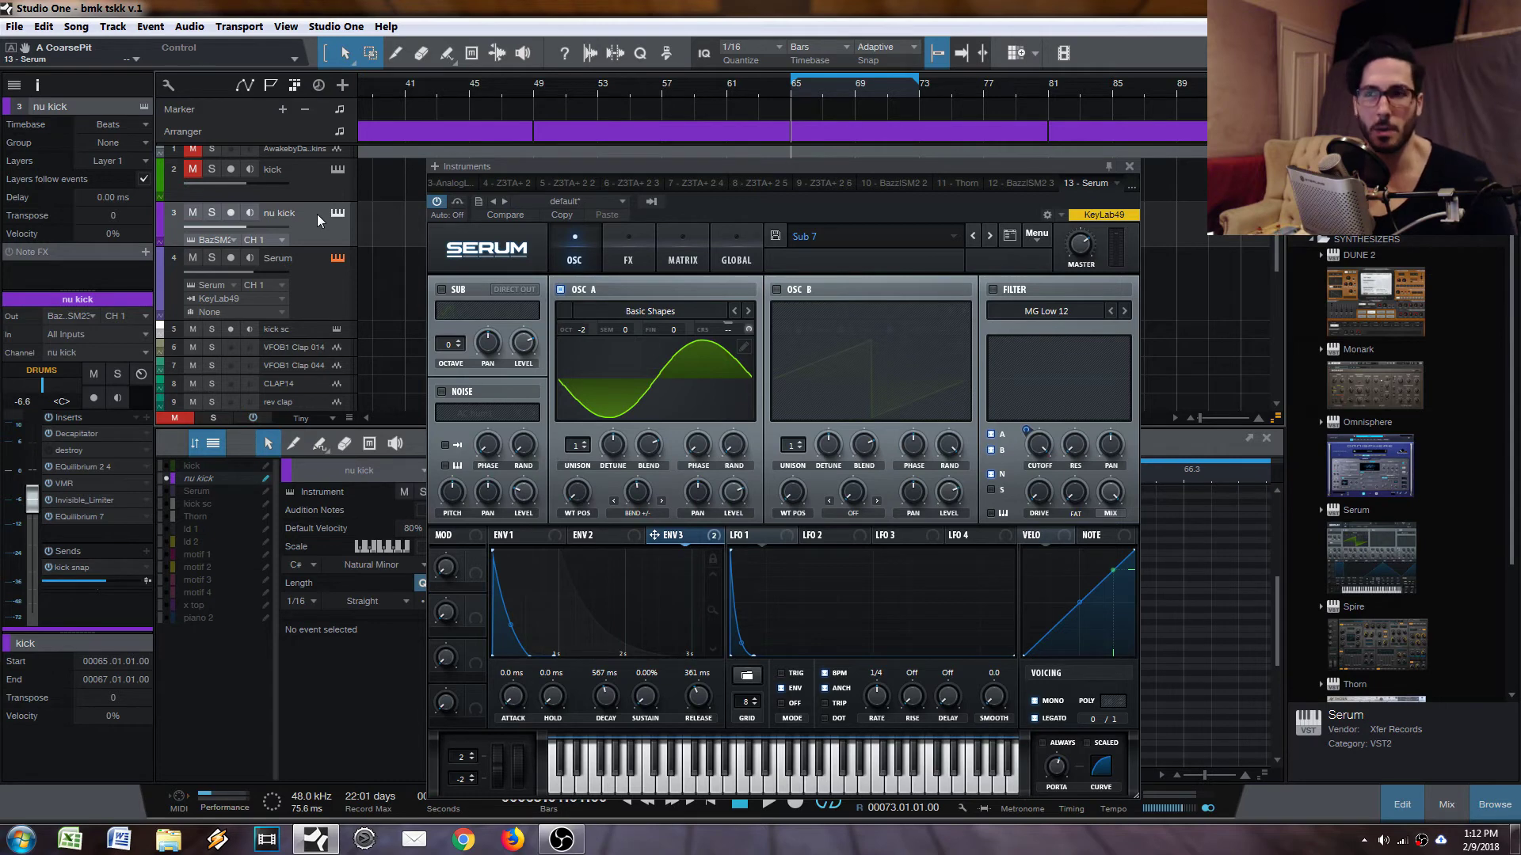
pyautogui.moveTo(802, 210); pyautogui.dragTo(710, 207)
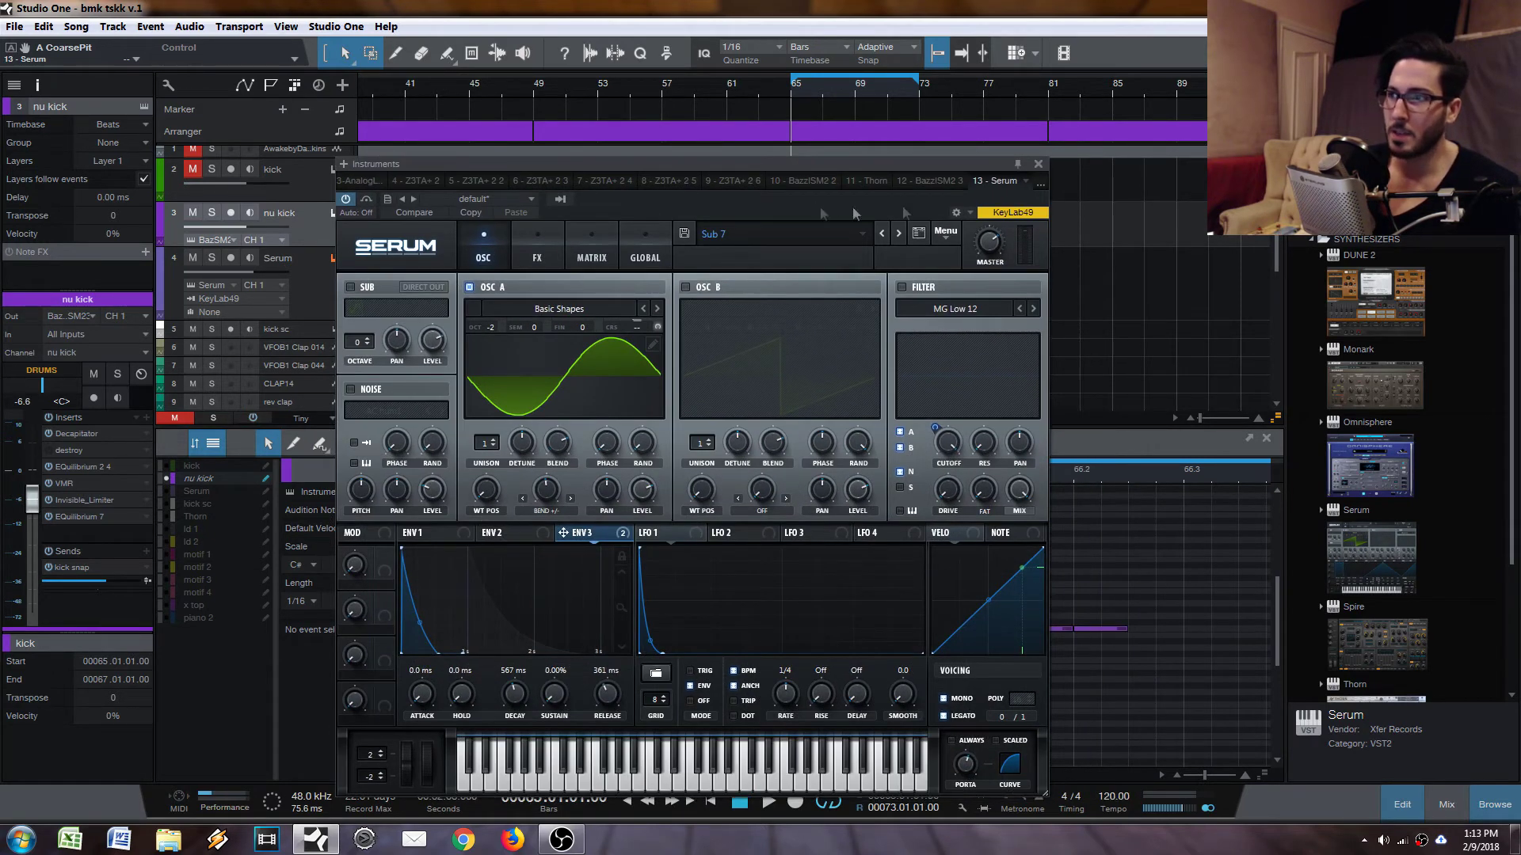
pyautogui.click(1038, 164)
pyautogui.click(299, 309)
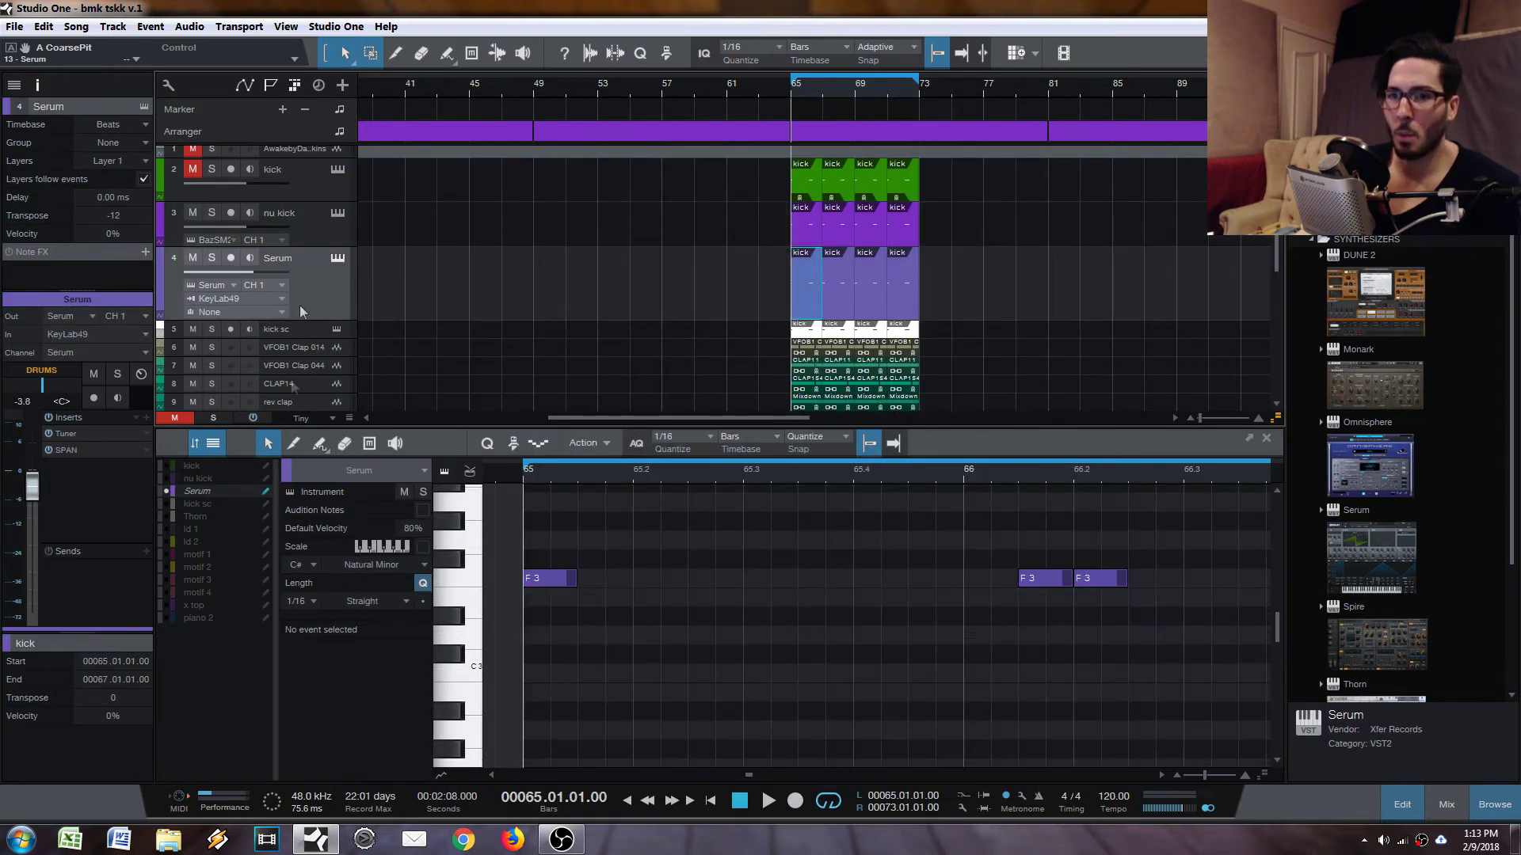
pyautogui.click(309, 231)
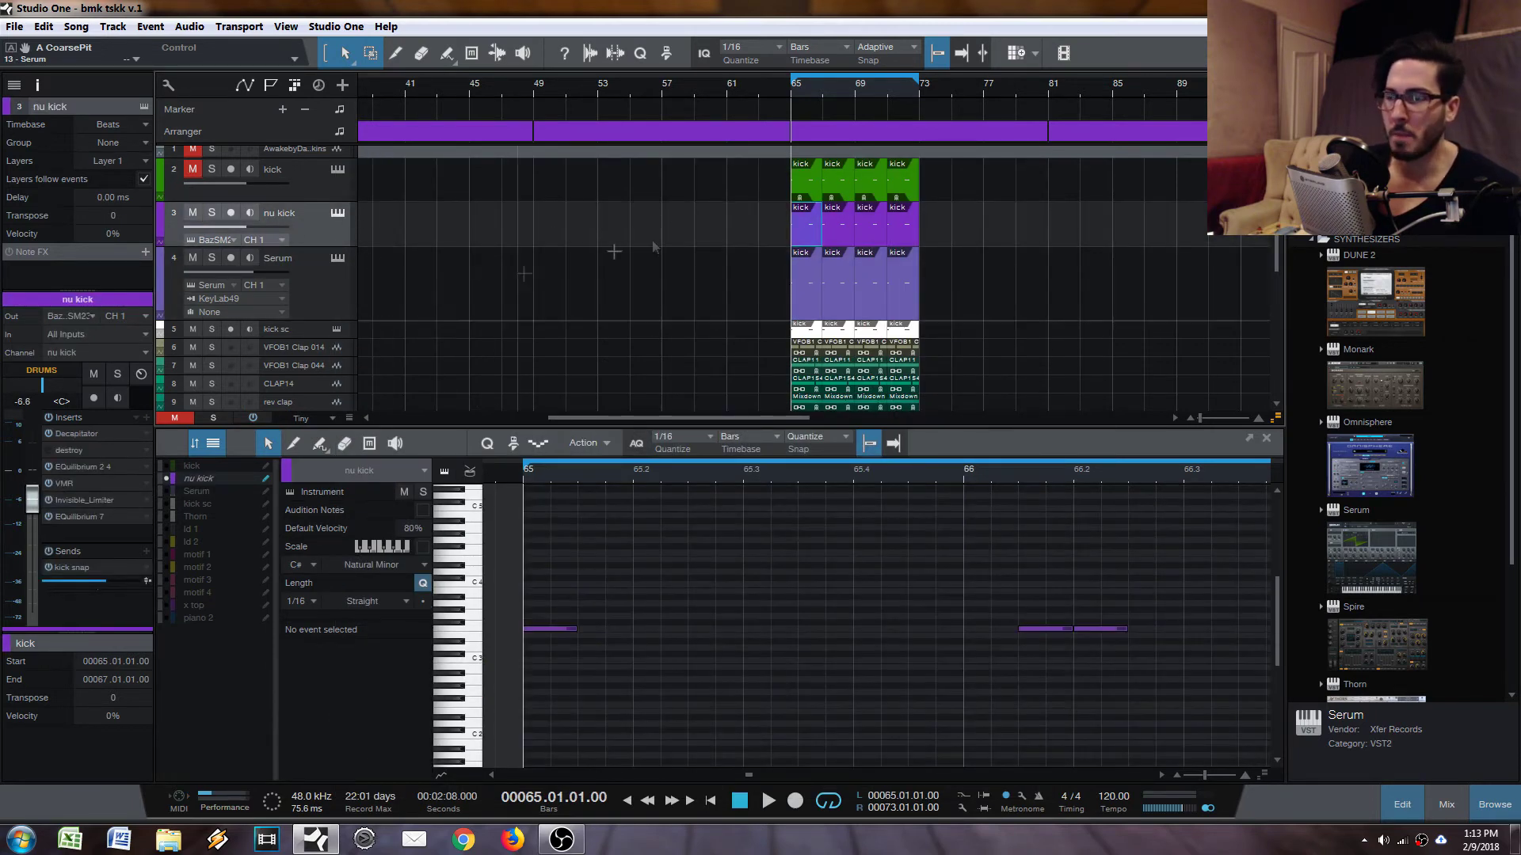
pyautogui.scroll(2, 797, 114)
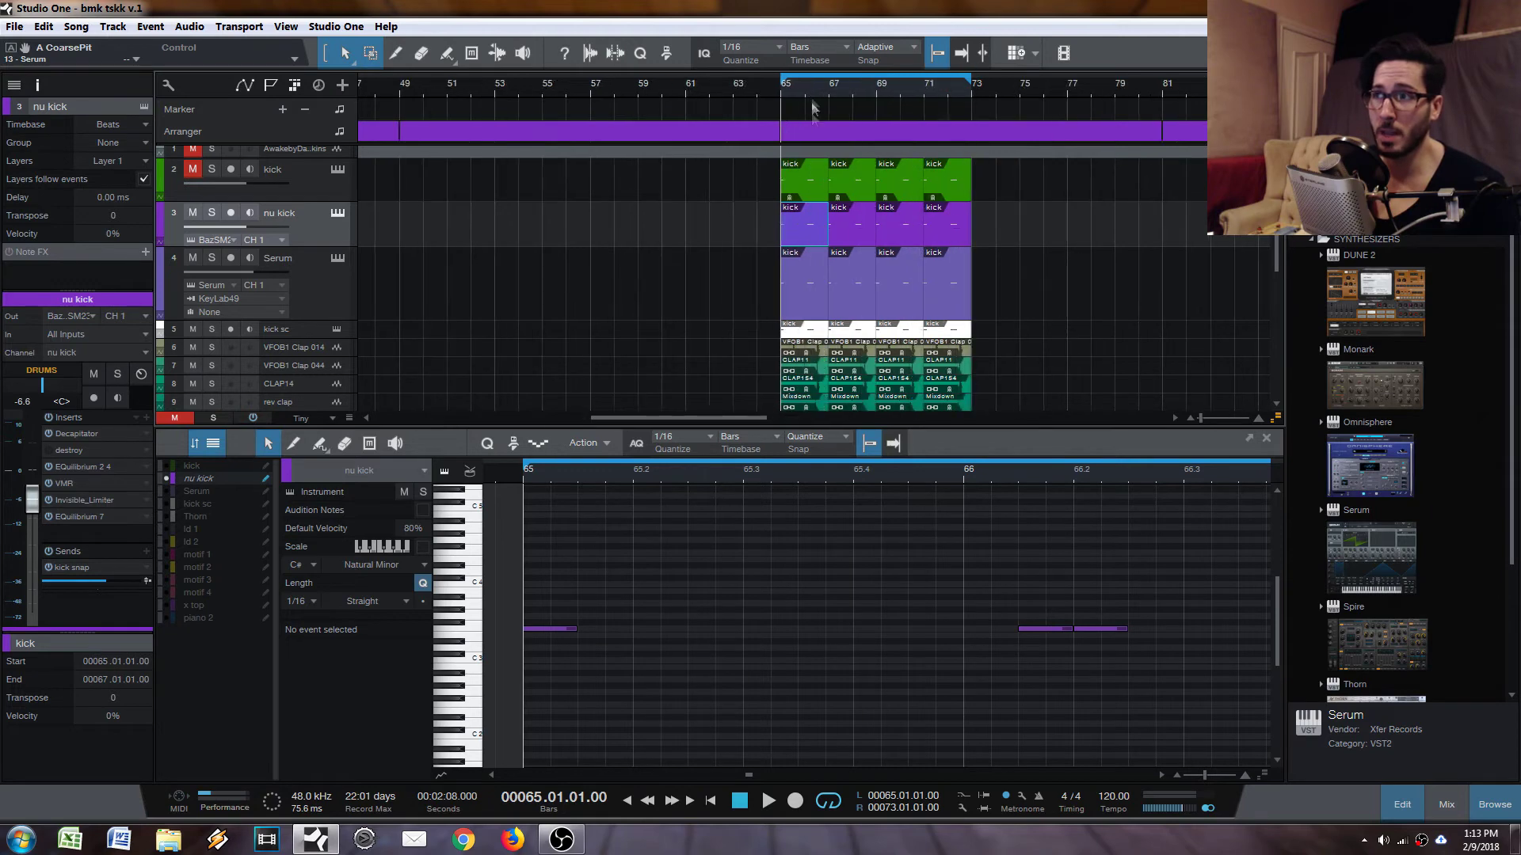
# Step: Re-enable the modulation on oscillator A's coarse pitch in Serum and close the synth
pyautogui.click(316, 295)
pyautogui.click(145, 419)
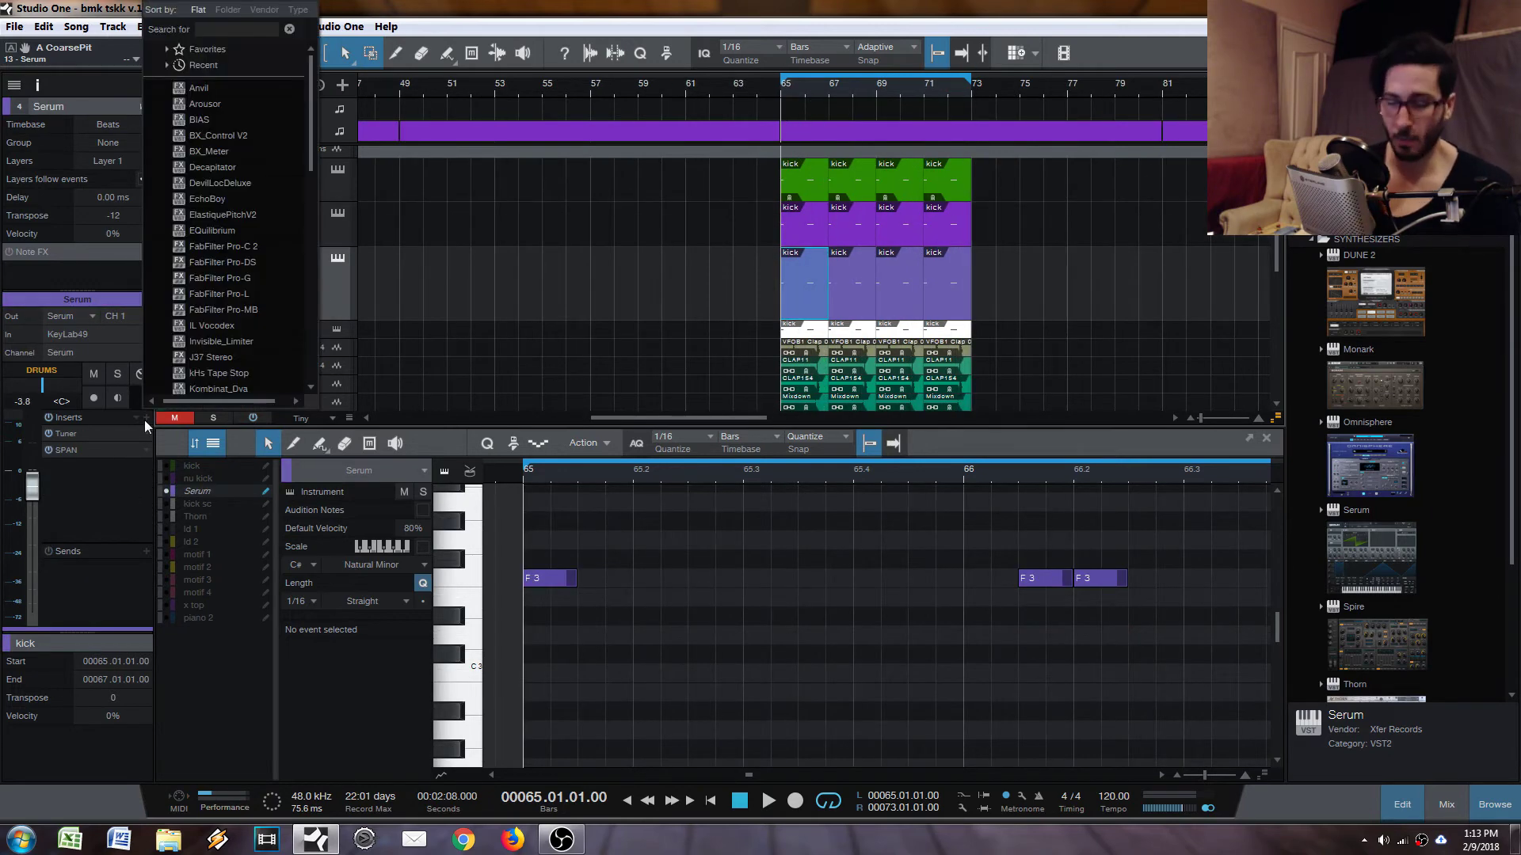
pyautogui.click(145, 426)
pyautogui.click(339, 258)
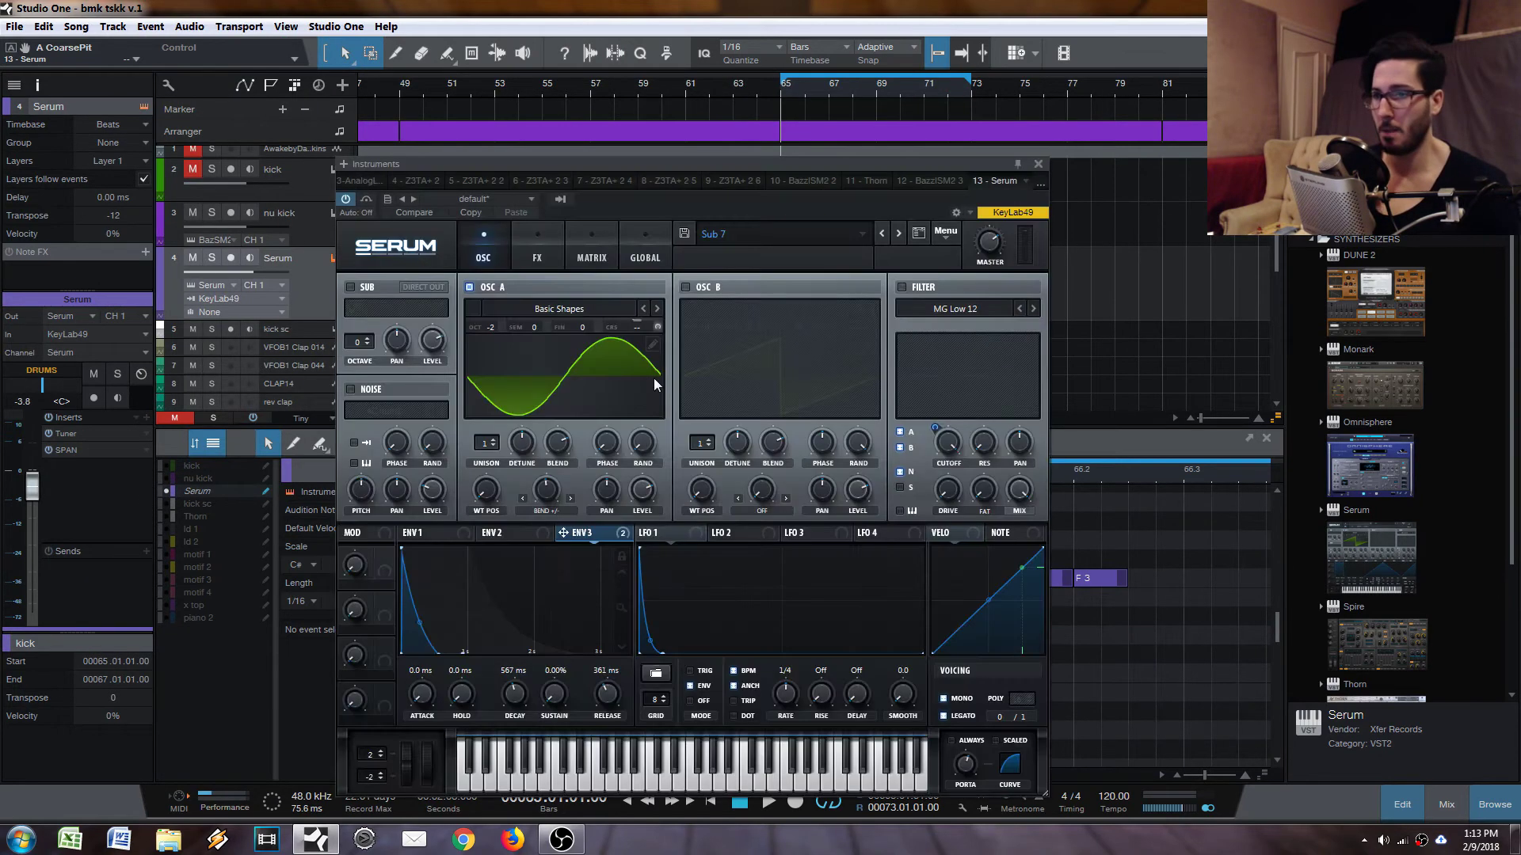
pyautogui.rightClick(654, 325)
pyautogui.click(720, 354)
pyautogui.hotkey('ctrl', 'w')
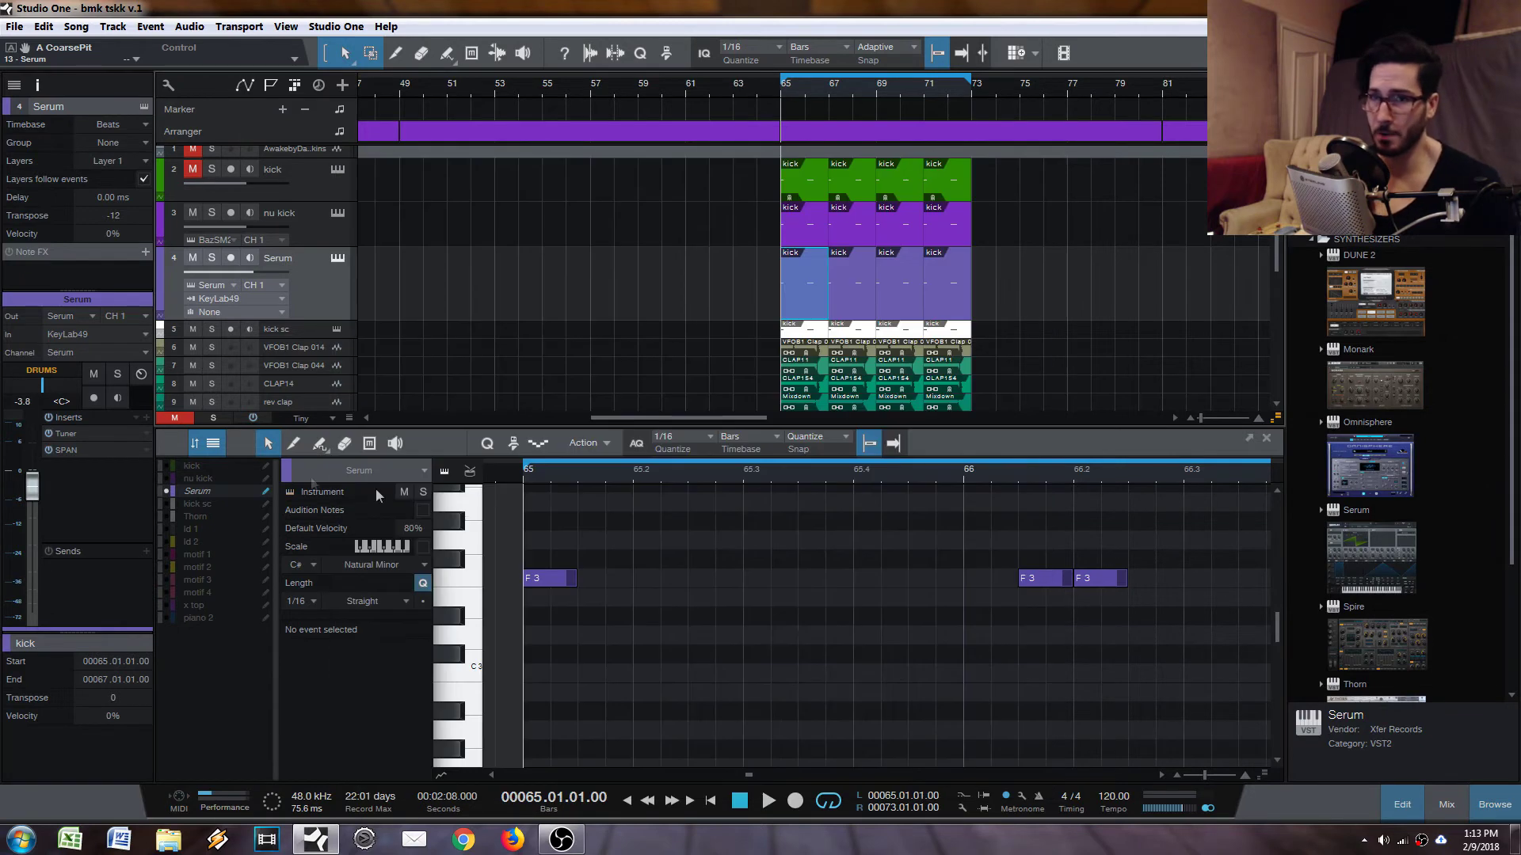
# Step: Insert FabFilter Pro-C 2 on the Serum track and load its DUCKER (SUB) preset
pyautogui.click(146, 417)
pyautogui.press('Down')
pyautogui.press('Down')
pyautogui.press('Down')
pyautogui.press('Down')
pyautogui.press('Down')
pyautogui.press('Down')
pyautogui.press('Down')
pyautogui.press('Down')
pyautogui.press('Down')
pyautogui.press('Down')
pyautogui.press('Down')
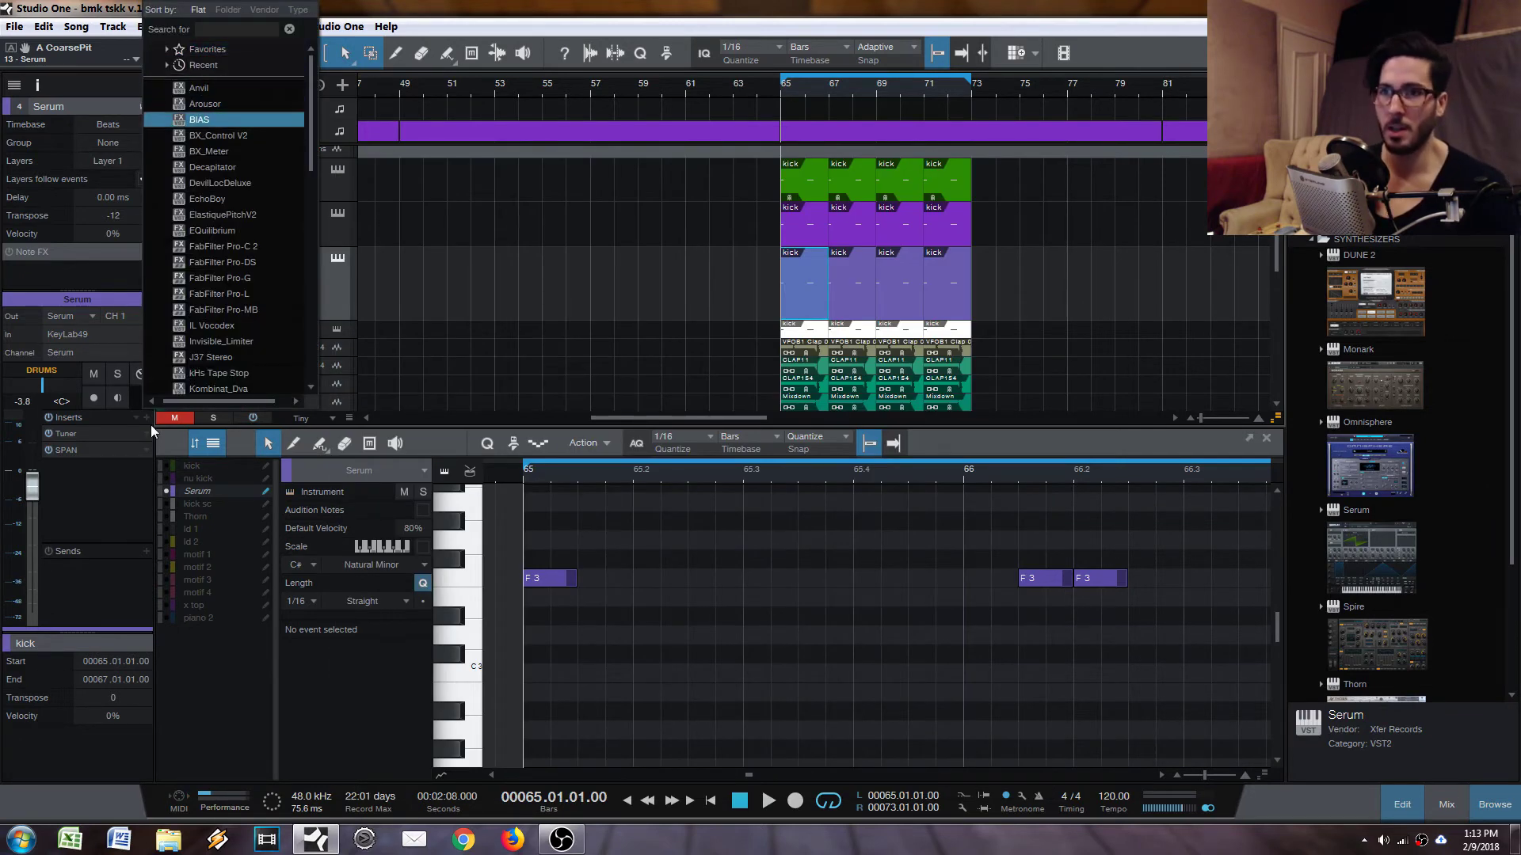
pyautogui.press('Down')
pyautogui.press('Down')
pyautogui.press('Down')
pyautogui.press('Up')
pyautogui.press('Up')
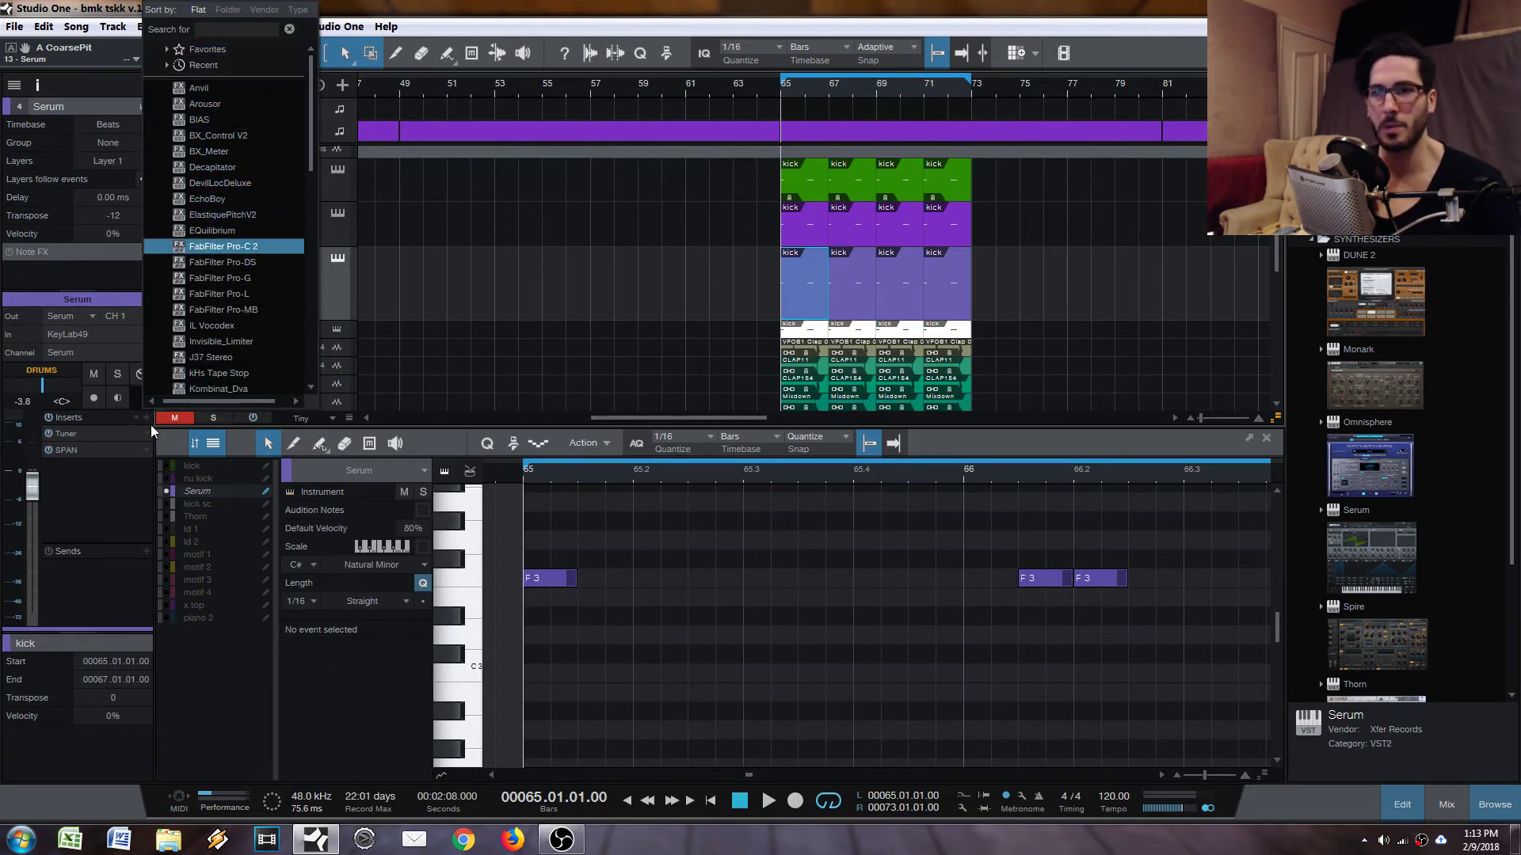
pyautogui.press('Return')
pyautogui.click(1005, 472)
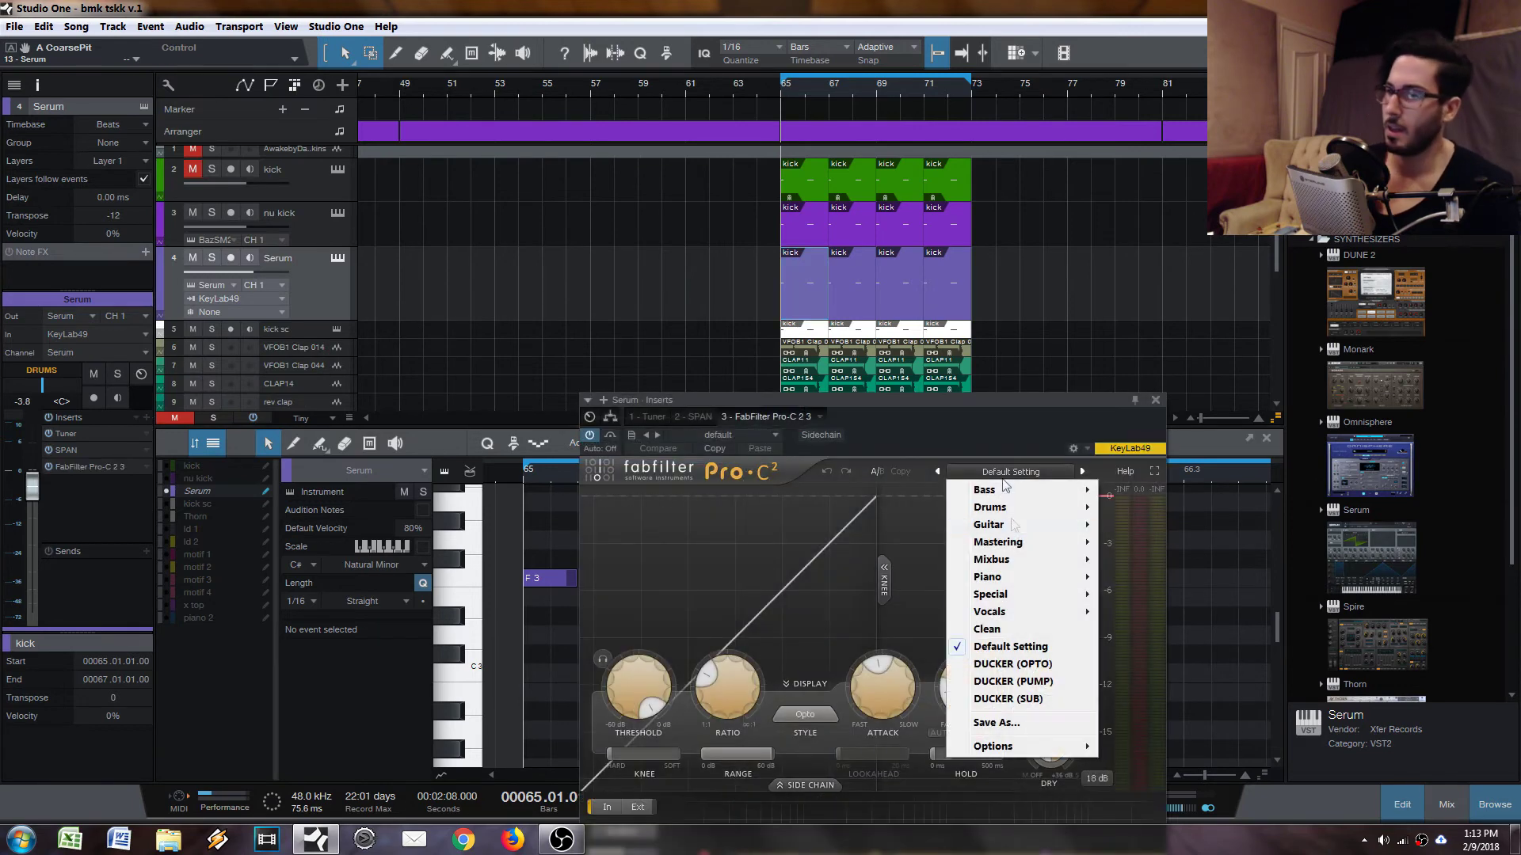
pyautogui.click(1033, 683)
# Step: Add a send from the nu kick track to the side chain of Serum's FabFilter Pro-C 2
pyautogui.click(322, 241)
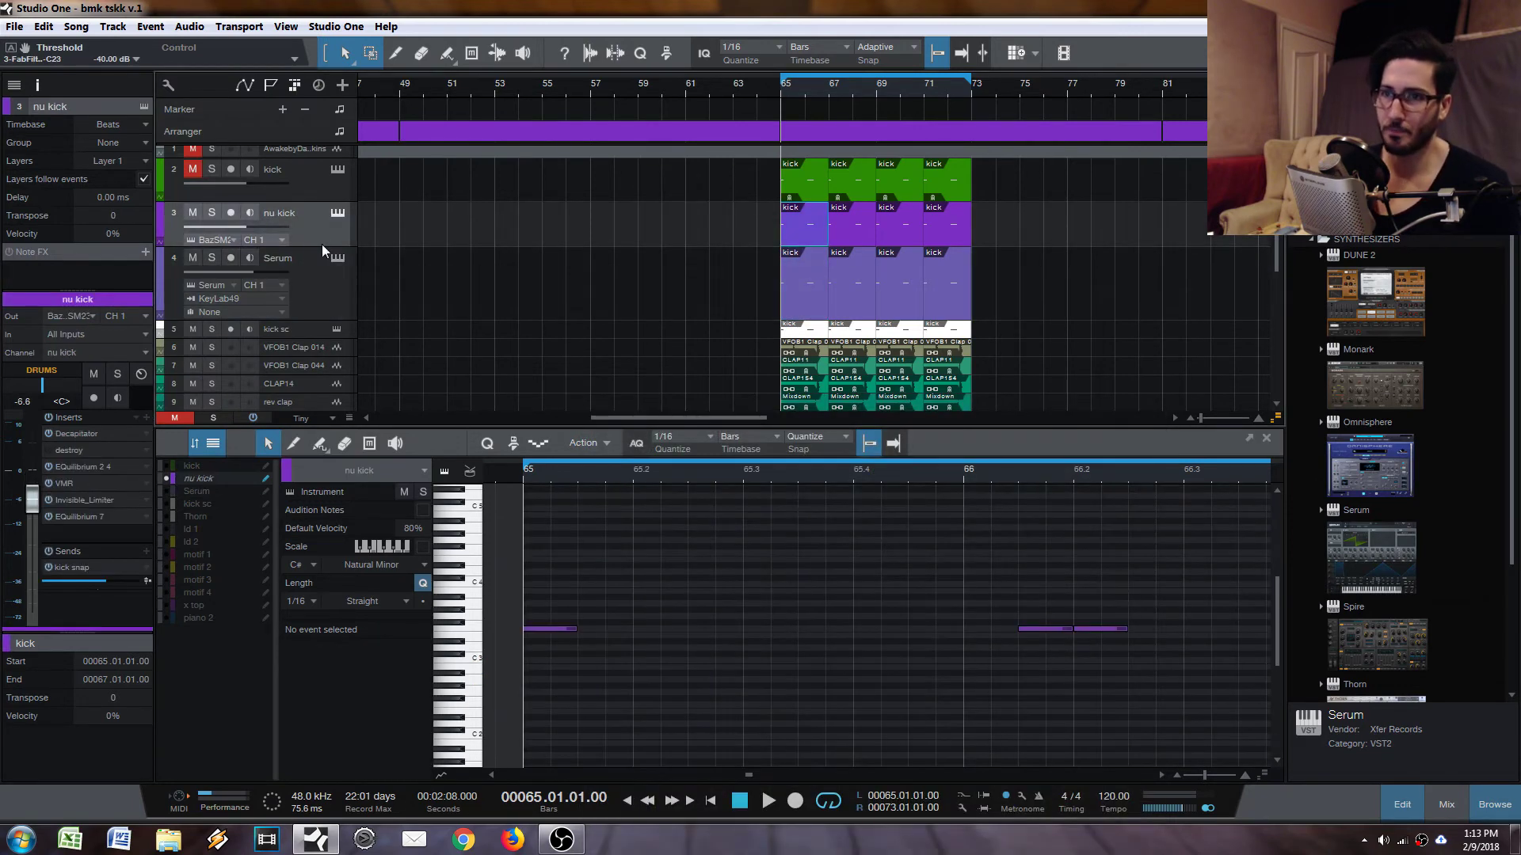
pyautogui.click(147, 554)
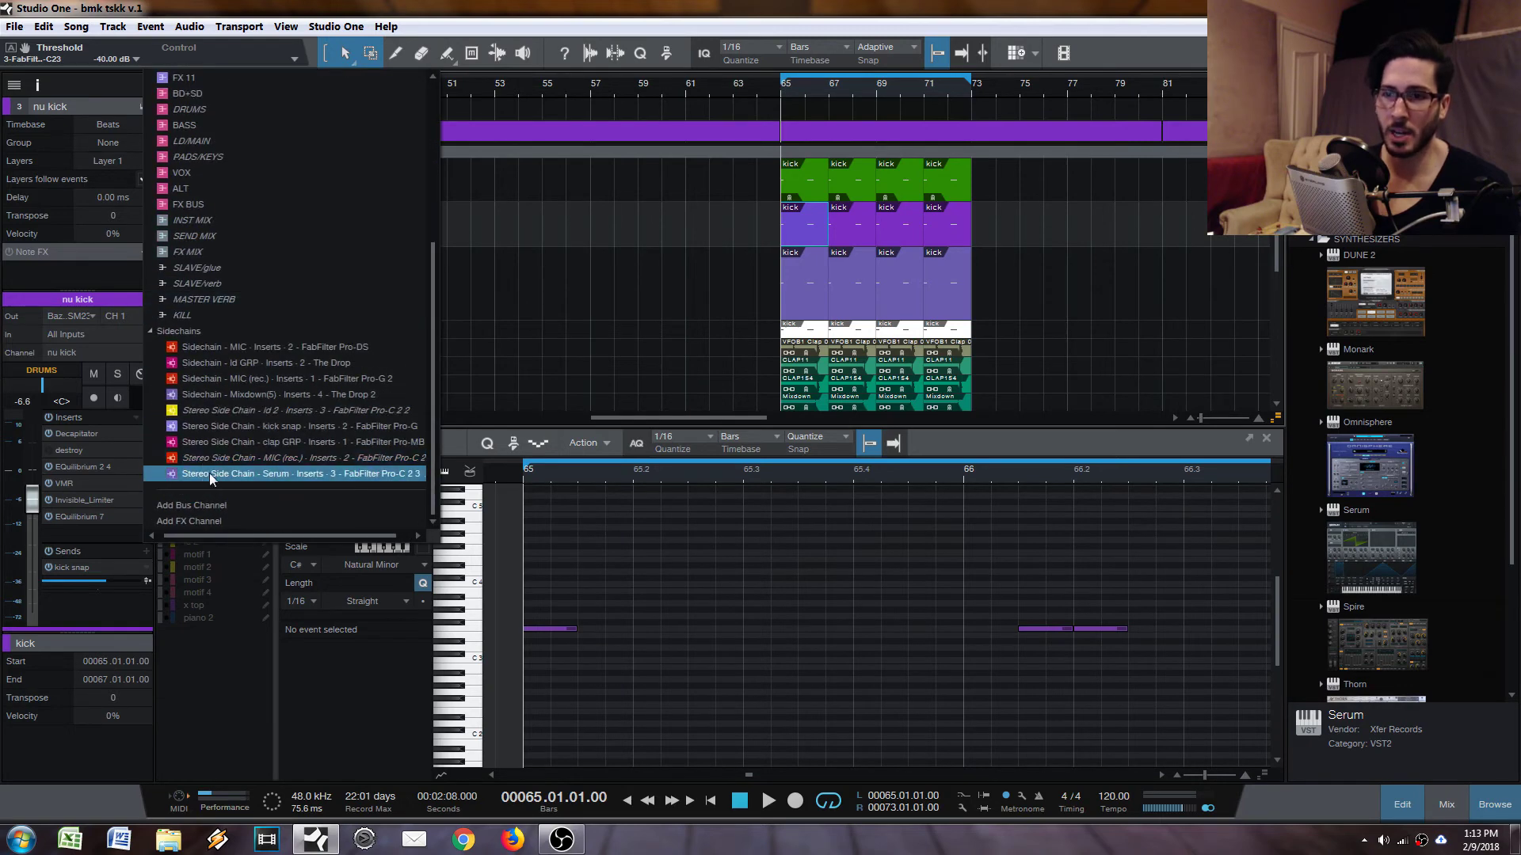
pyautogui.click(205, 473)
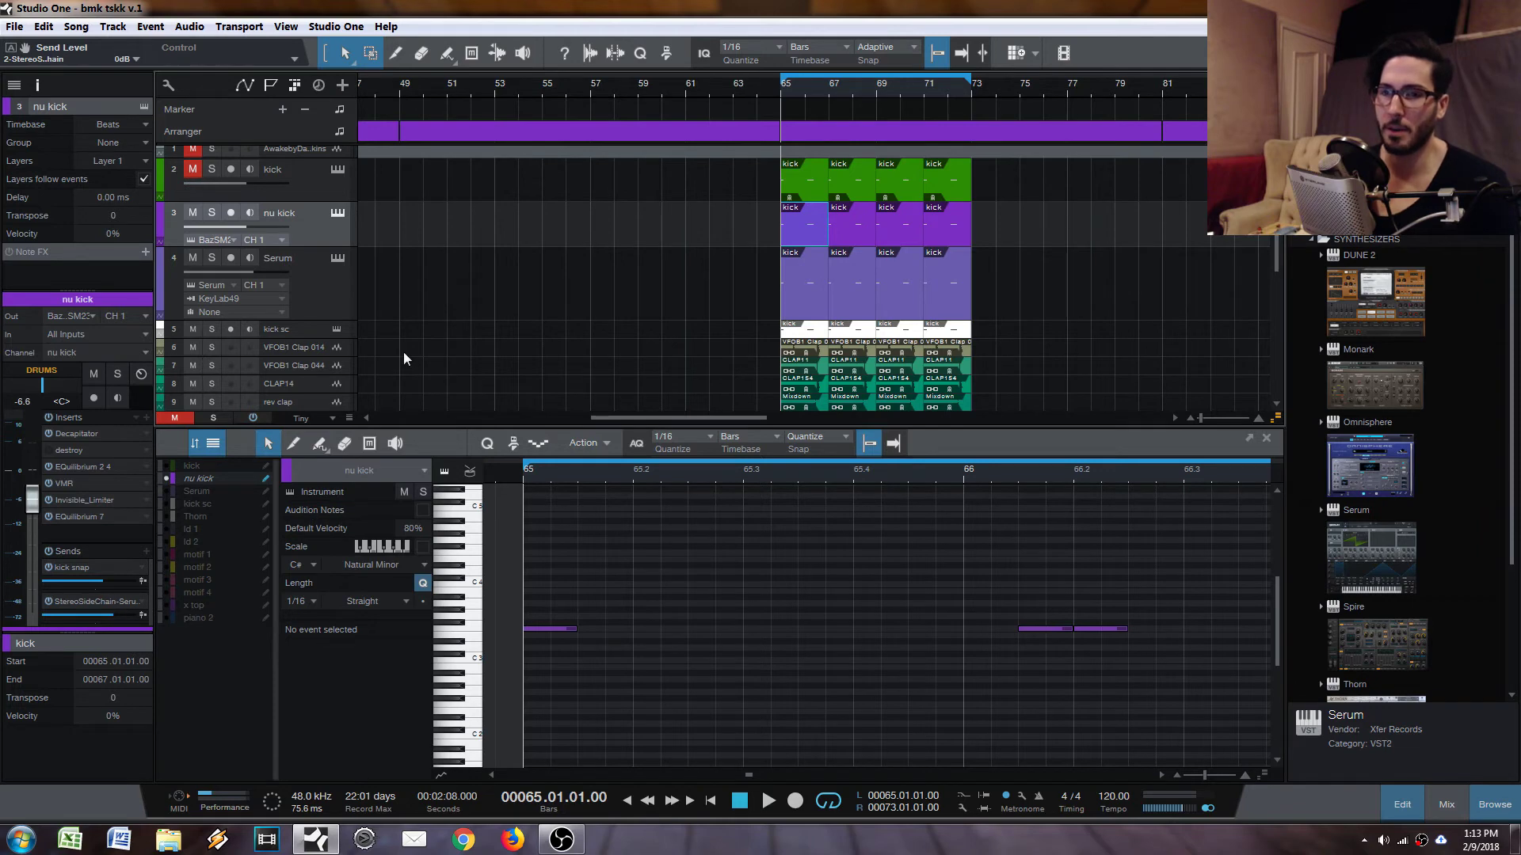
# Step: Reopen Serum's Pro-C 2 and set its threshold to -18.93 dB during playback
pyautogui.click(308, 308)
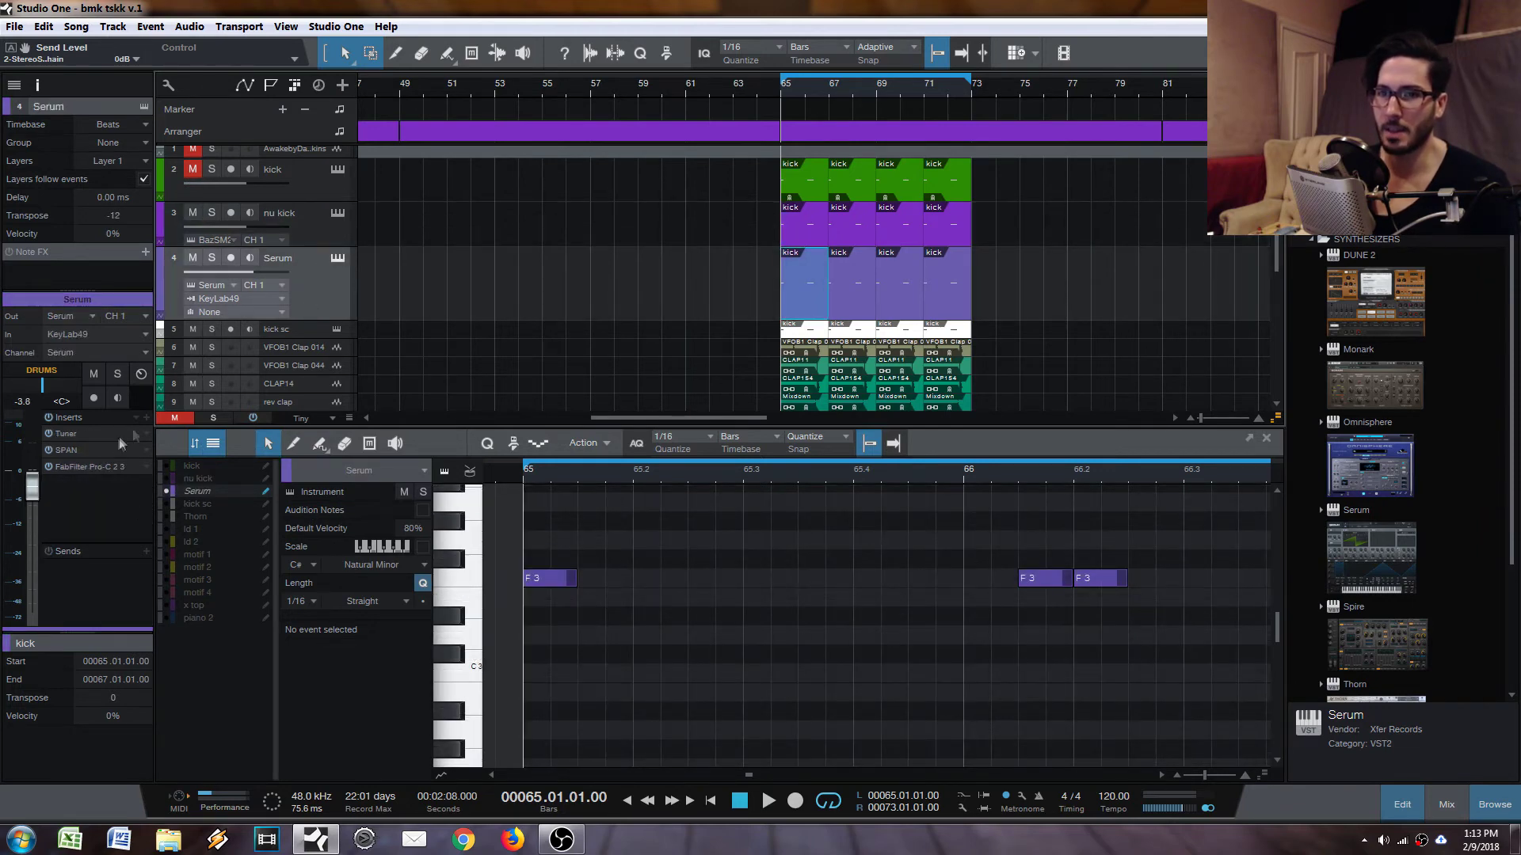
pyautogui.doubleClick(91, 467)
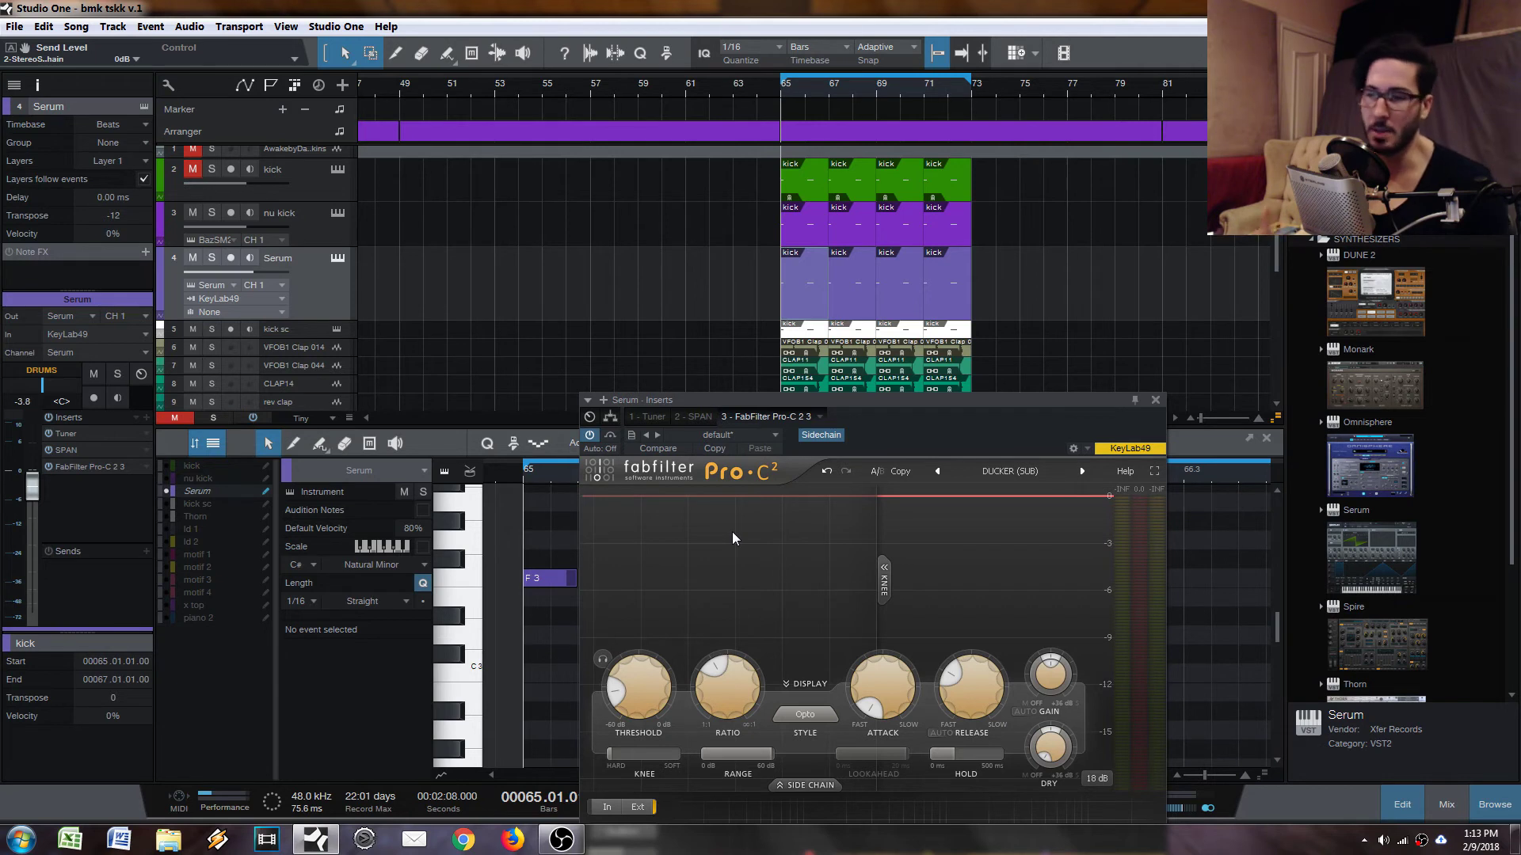
pyautogui.press('space')
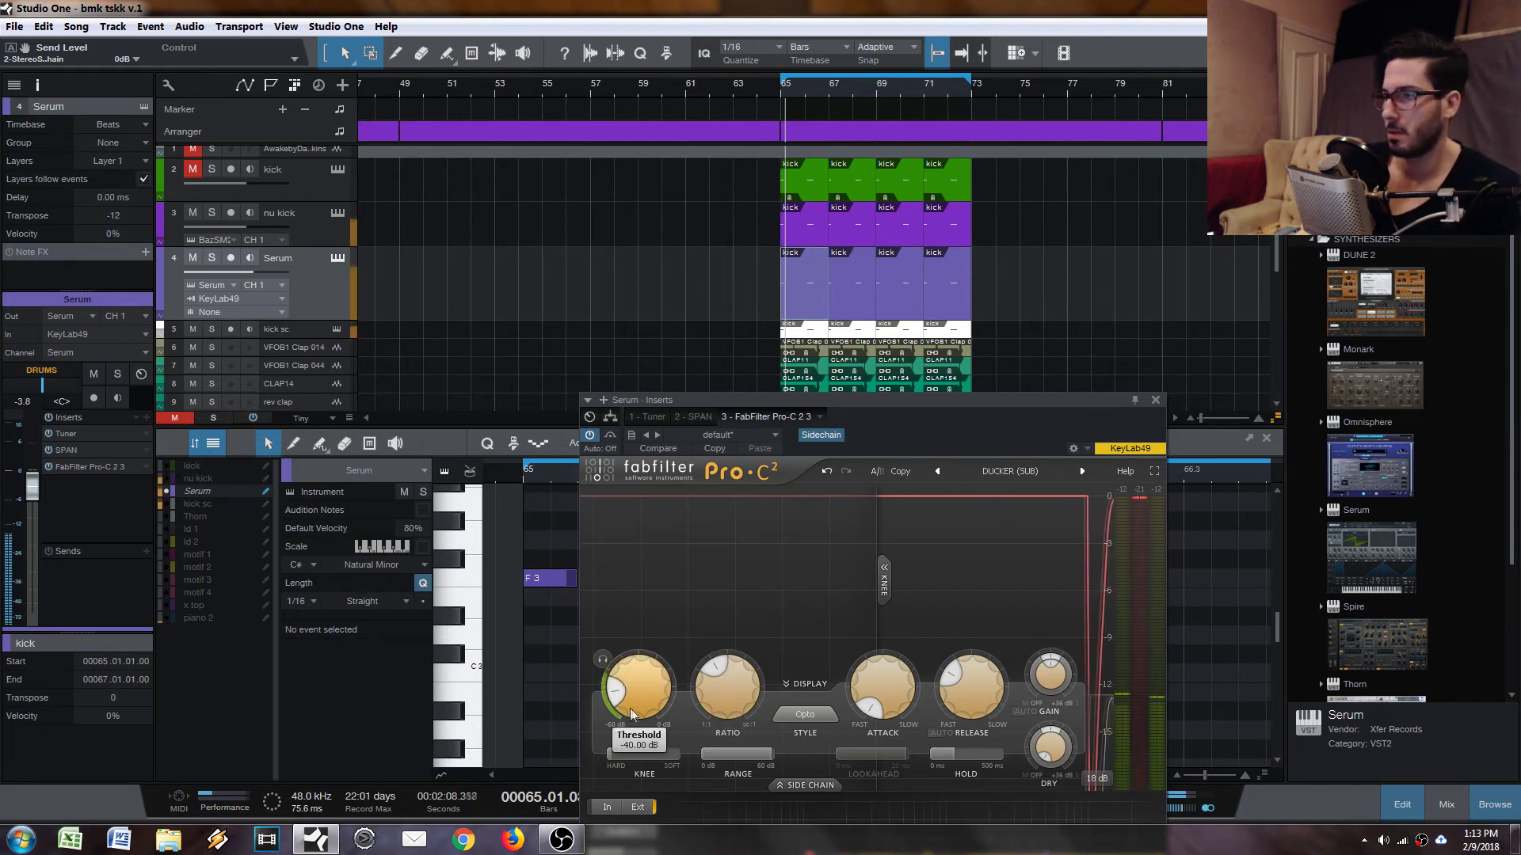
pyautogui.moveTo(632, 714); pyautogui.dragTo(687, 730)
pyautogui.press('space')
pyautogui.press('space')
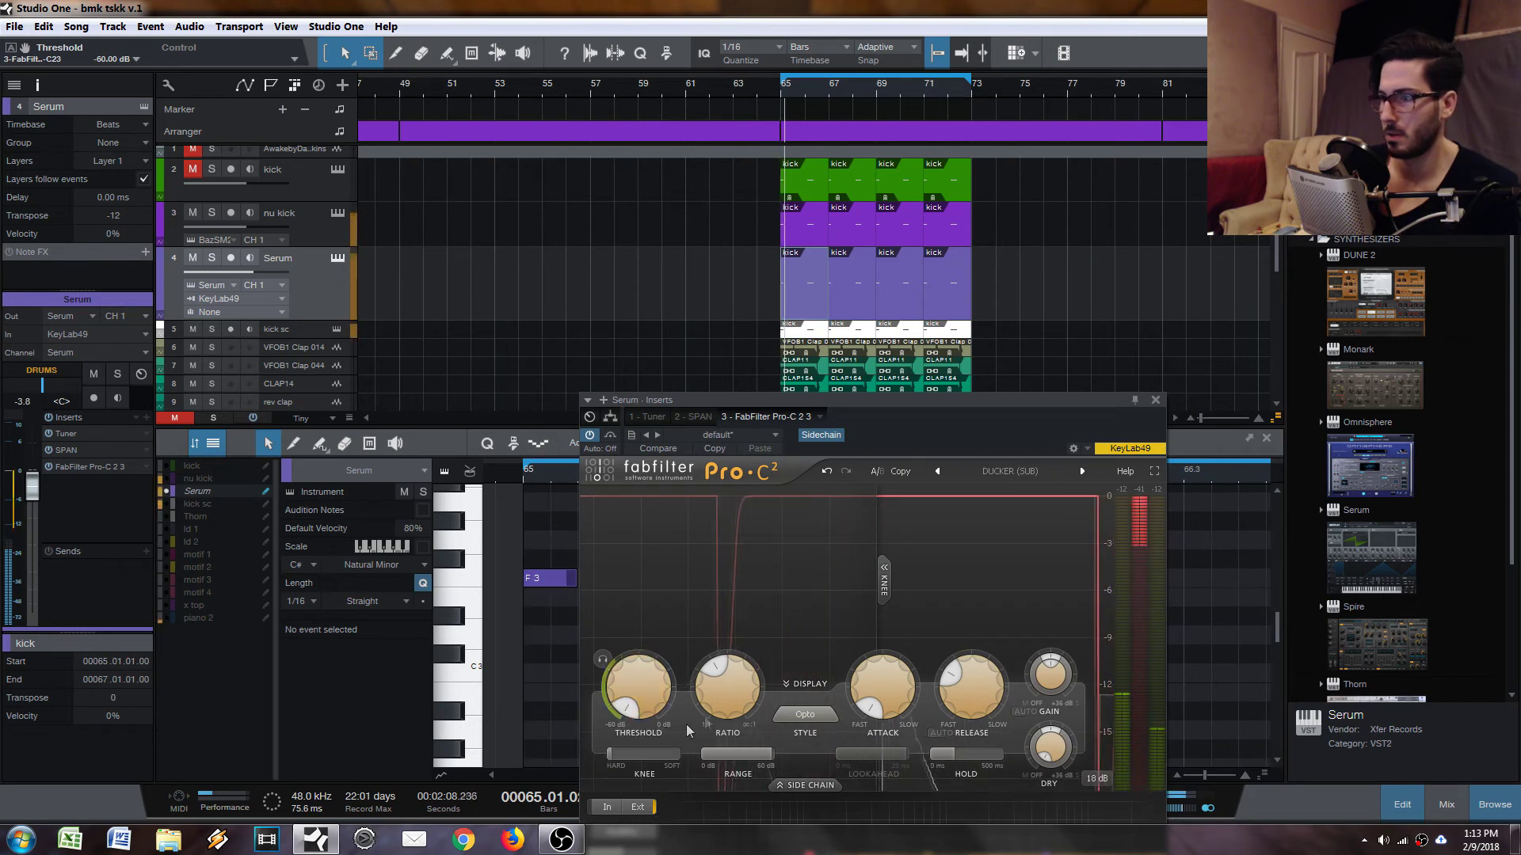
pyautogui.moveTo(919, 419); pyautogui.dragTo(878, 272)
pyautogui.moveTo(618, 555); pyautogui.dragTo(583, 667)
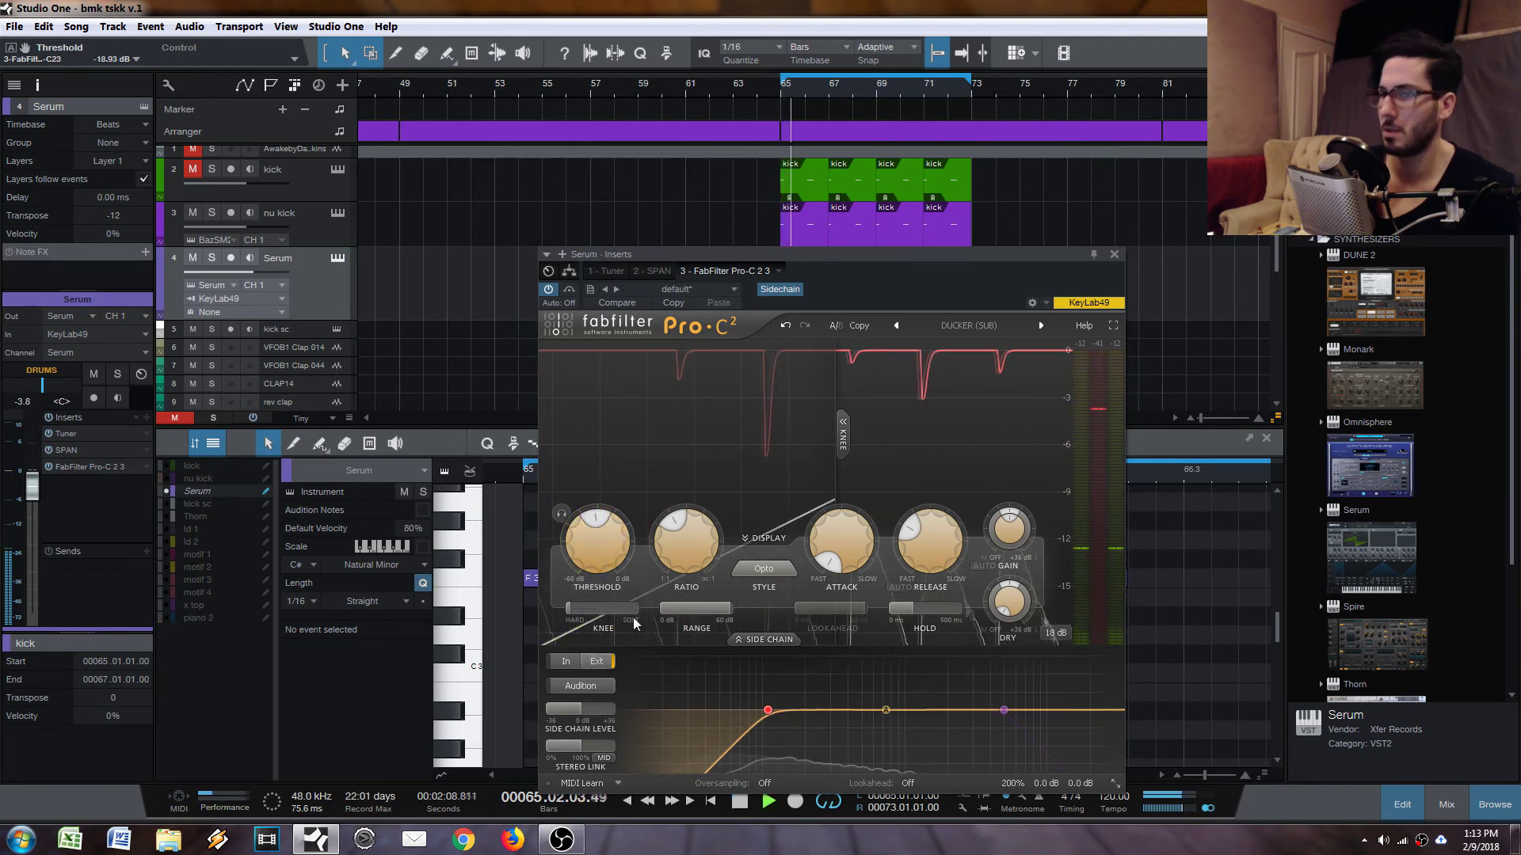
# Step: Set the compressor's ratio to 1.58:1, compare it with the plug-in bypassed, stop playback and close the window
pyautogui.moveTo(925, 548)
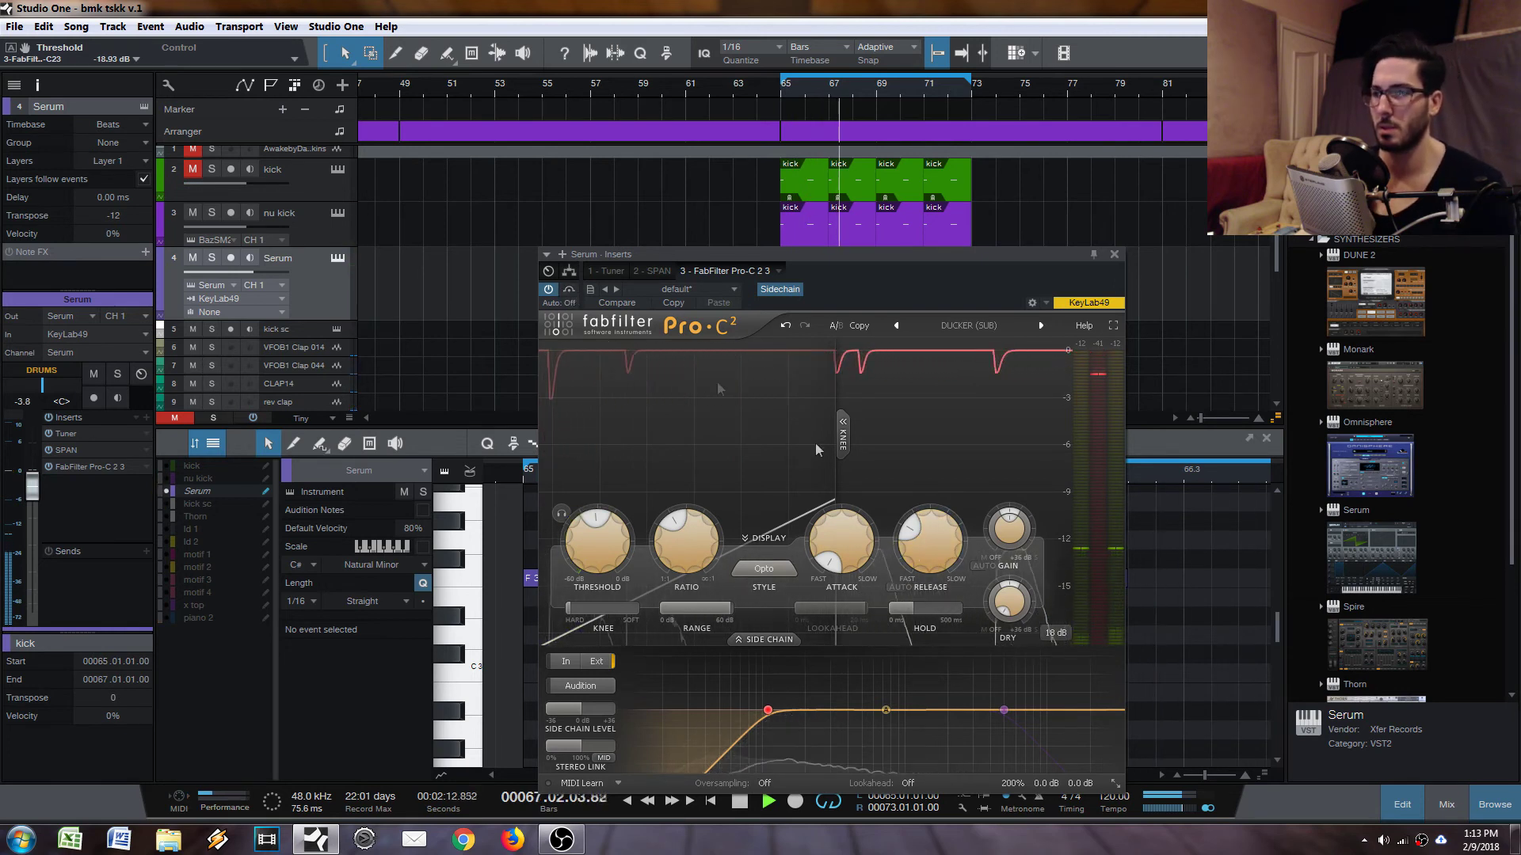
pyautogui.moveTo(686, 586); pyautogui.dragTo(686, 586)
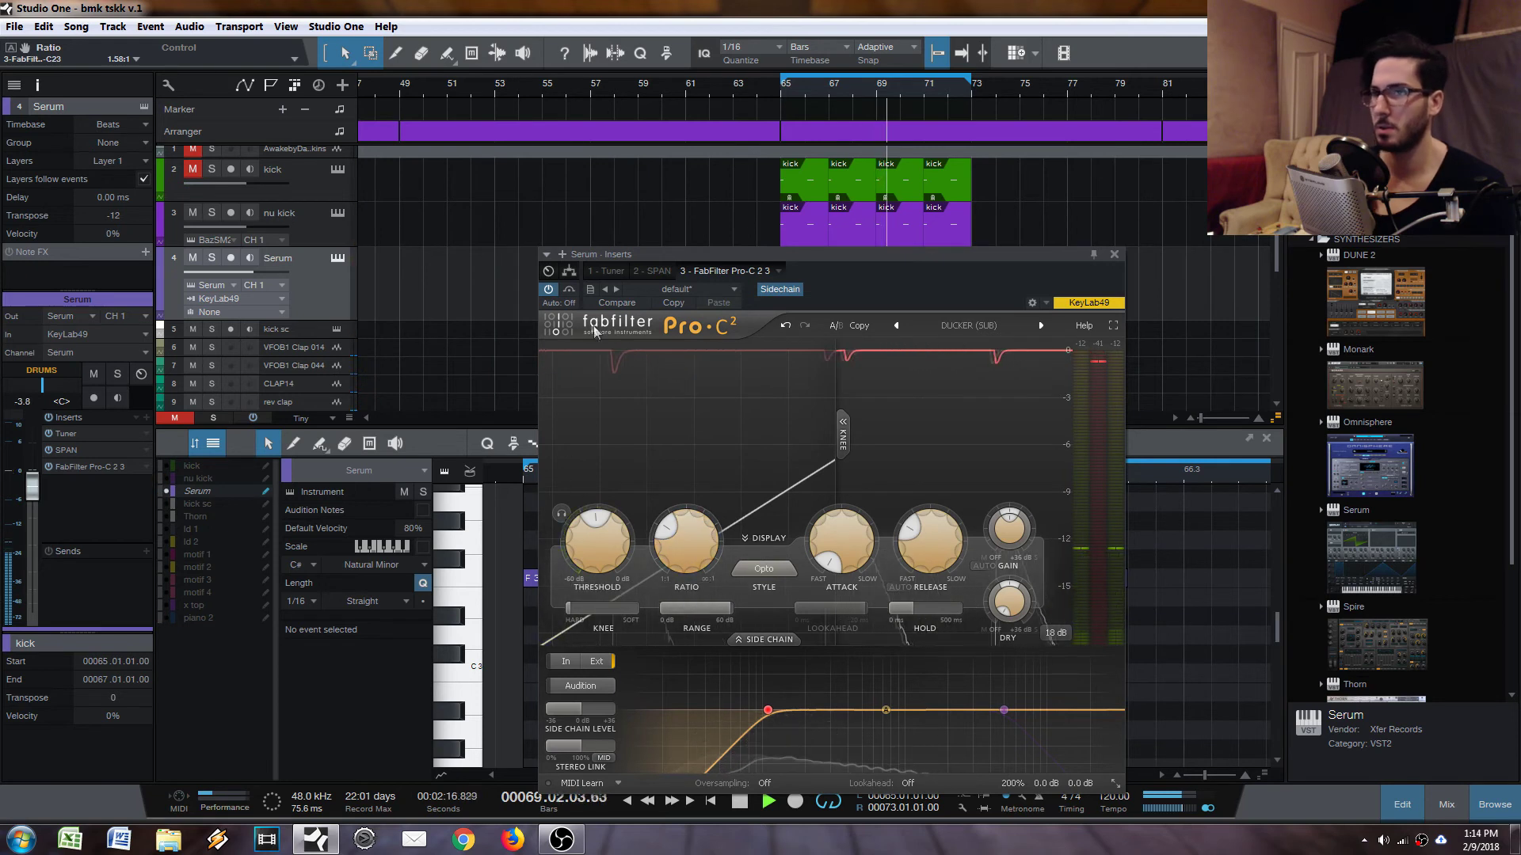
pyautogui.click(567, 292)
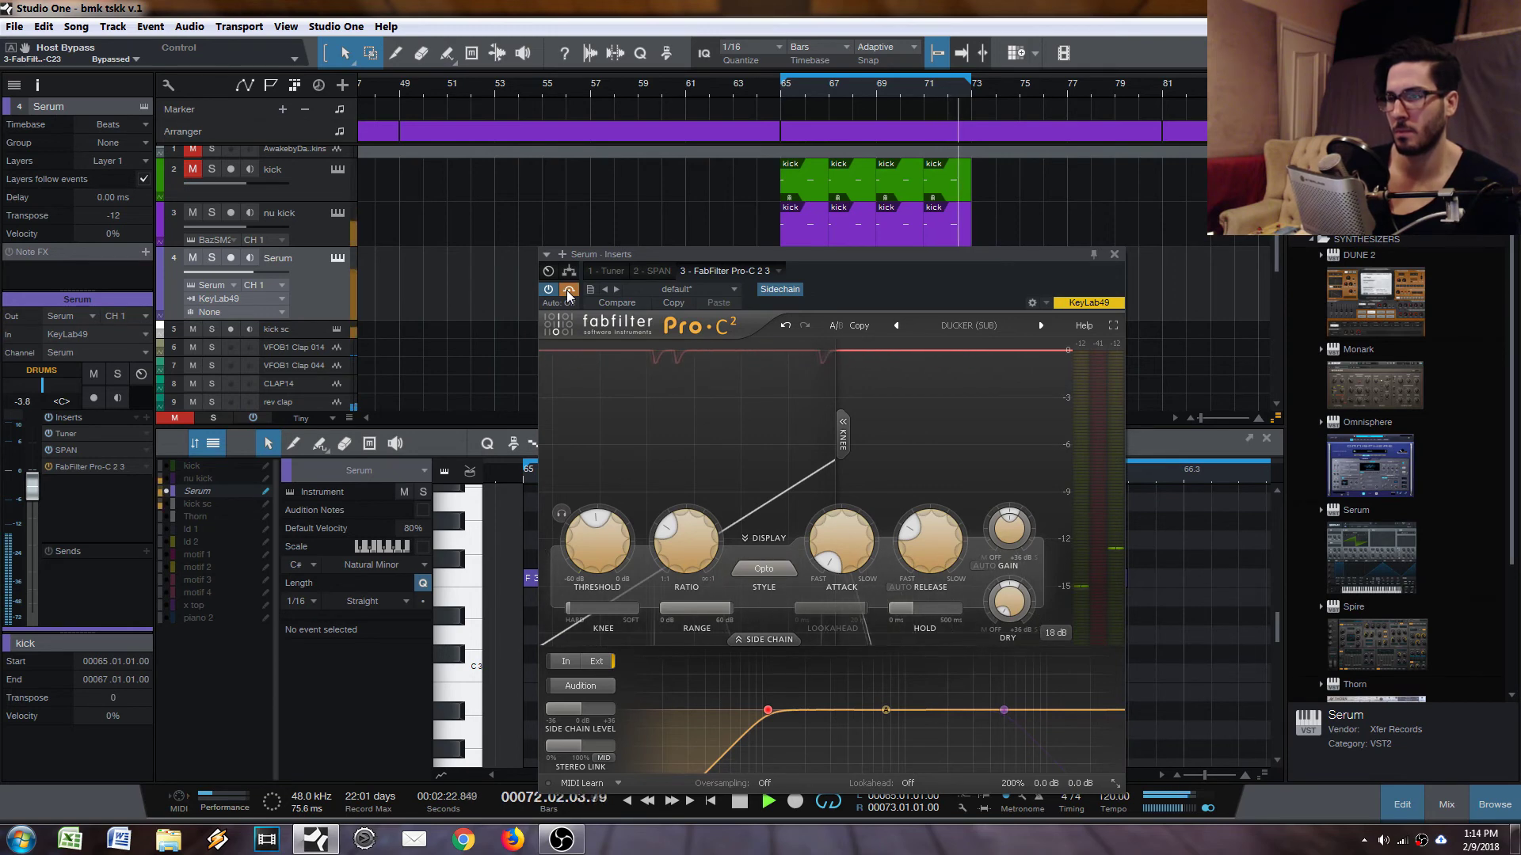
pyautogui.click(568, 292)
pyautogui.press('space')
pyautogui.click(1115, 255)
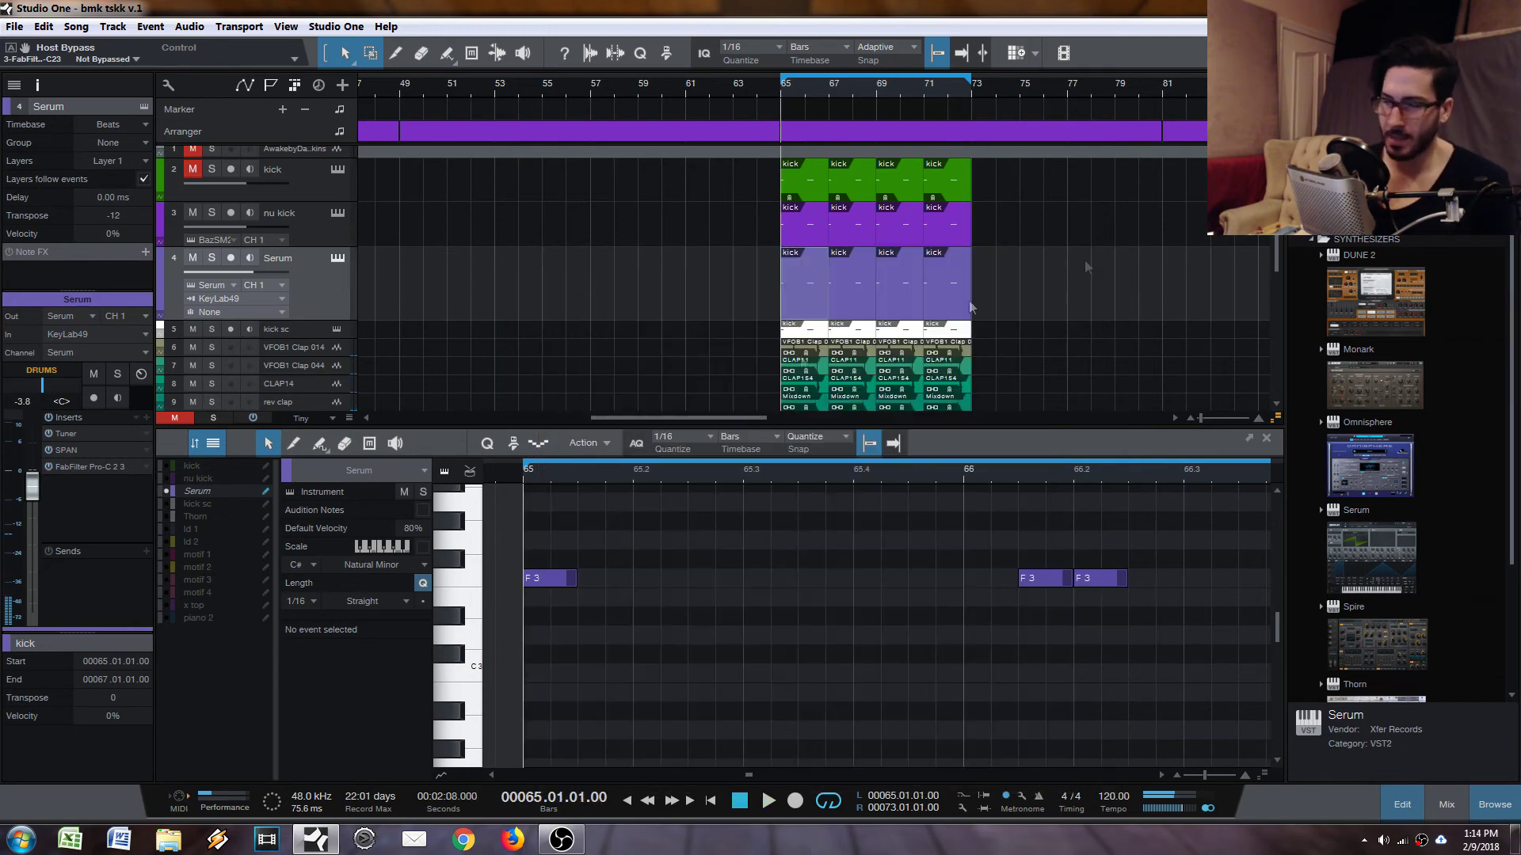
# Step: Add a Splitter between SPAN and Pro-C 2 in Serum's insert routing and set it to Frequency Split
pyautogui.click(78, 468)
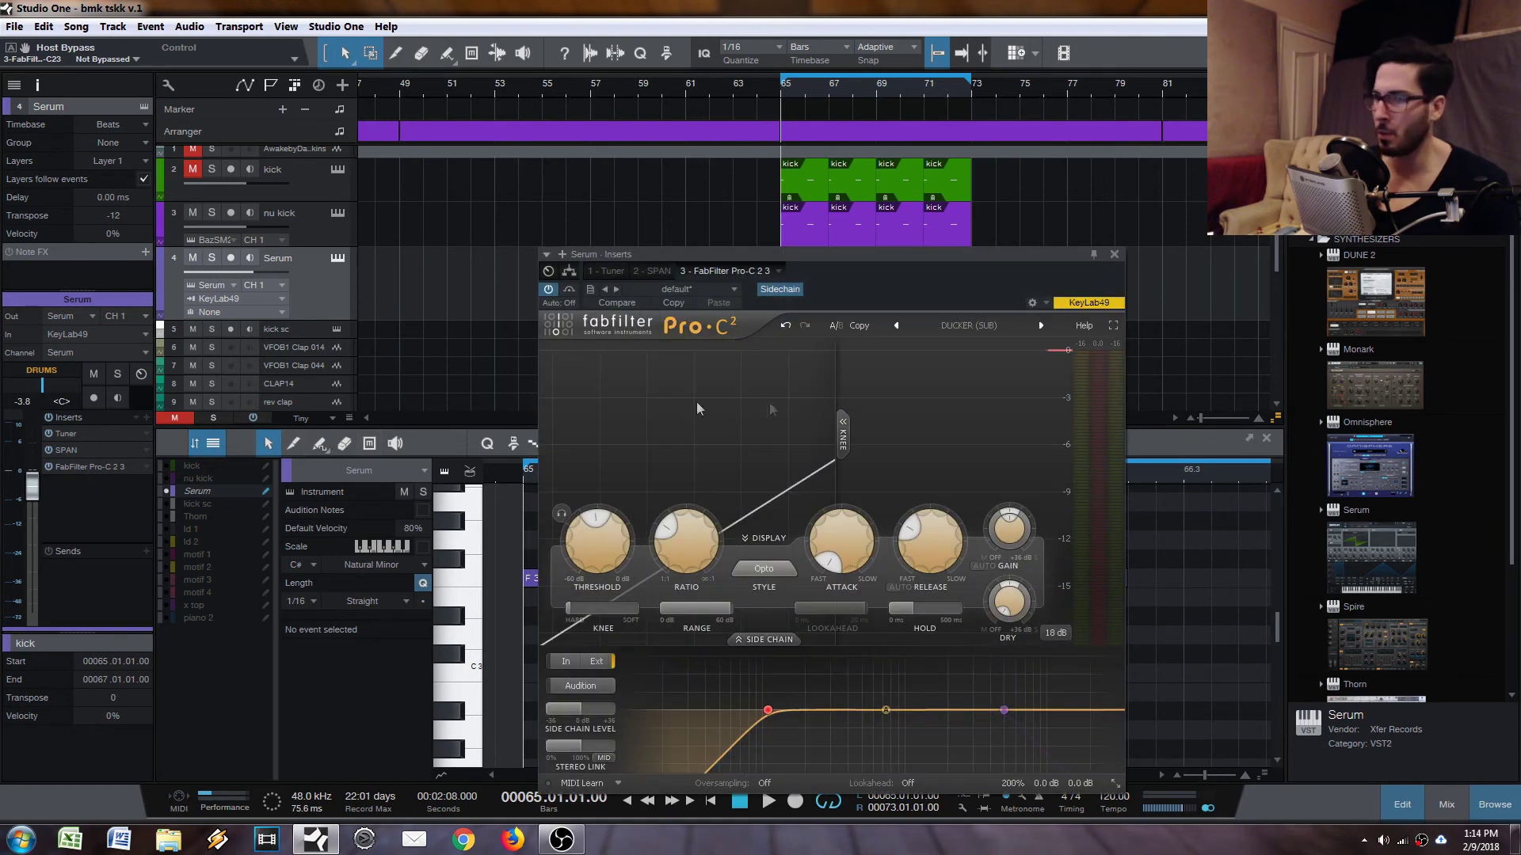
pyautogui.click(569, 272)
pyautogui.moveTo(846, 299); pyautogui.dragTo(828, 436)
pyautogui.scroll(-1, 842, 465)
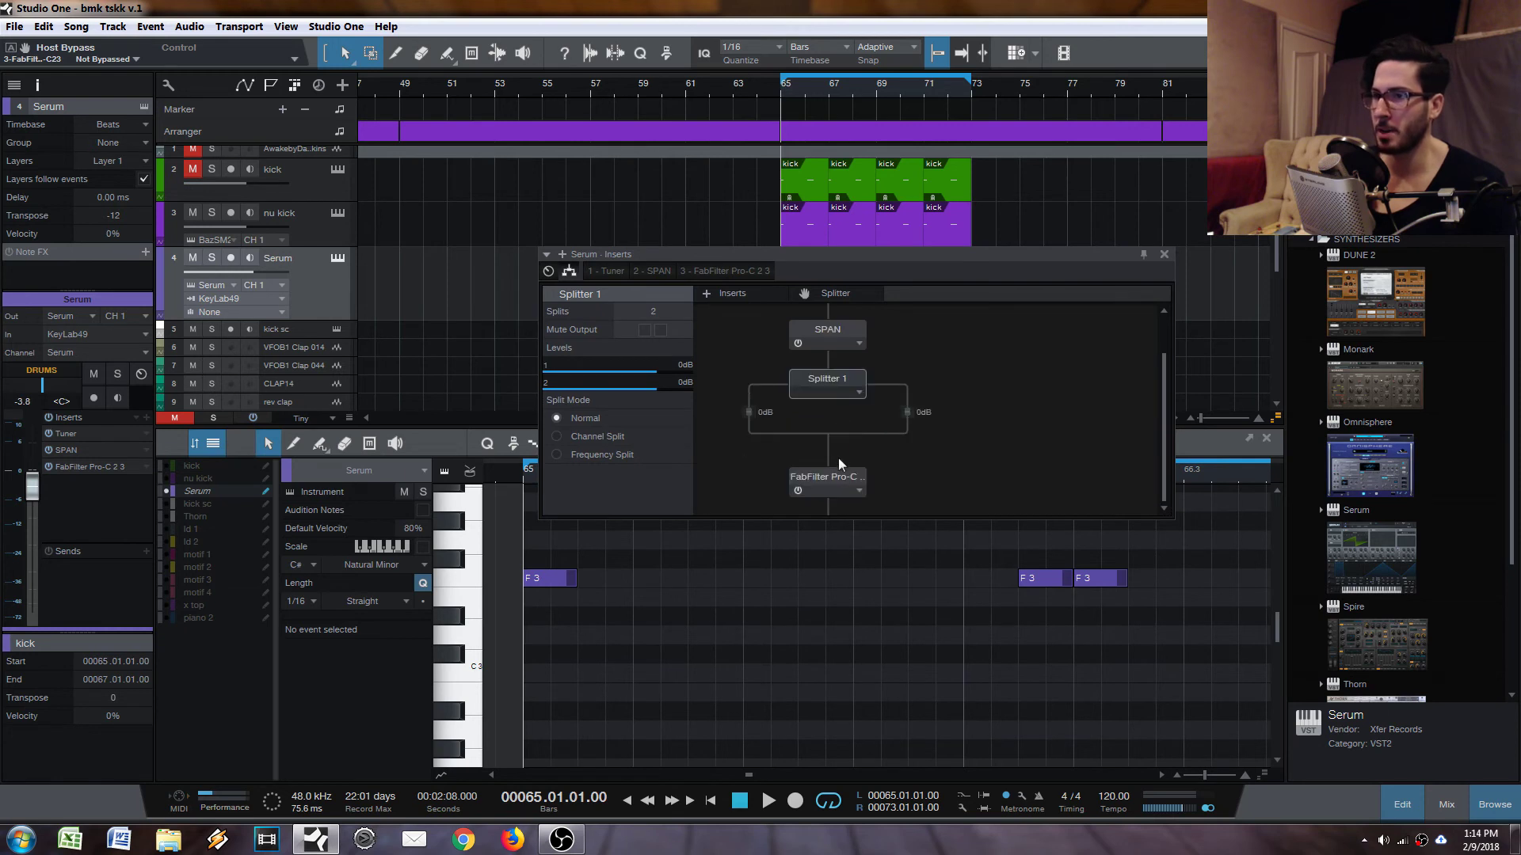
pyautogui.click(559, 454)
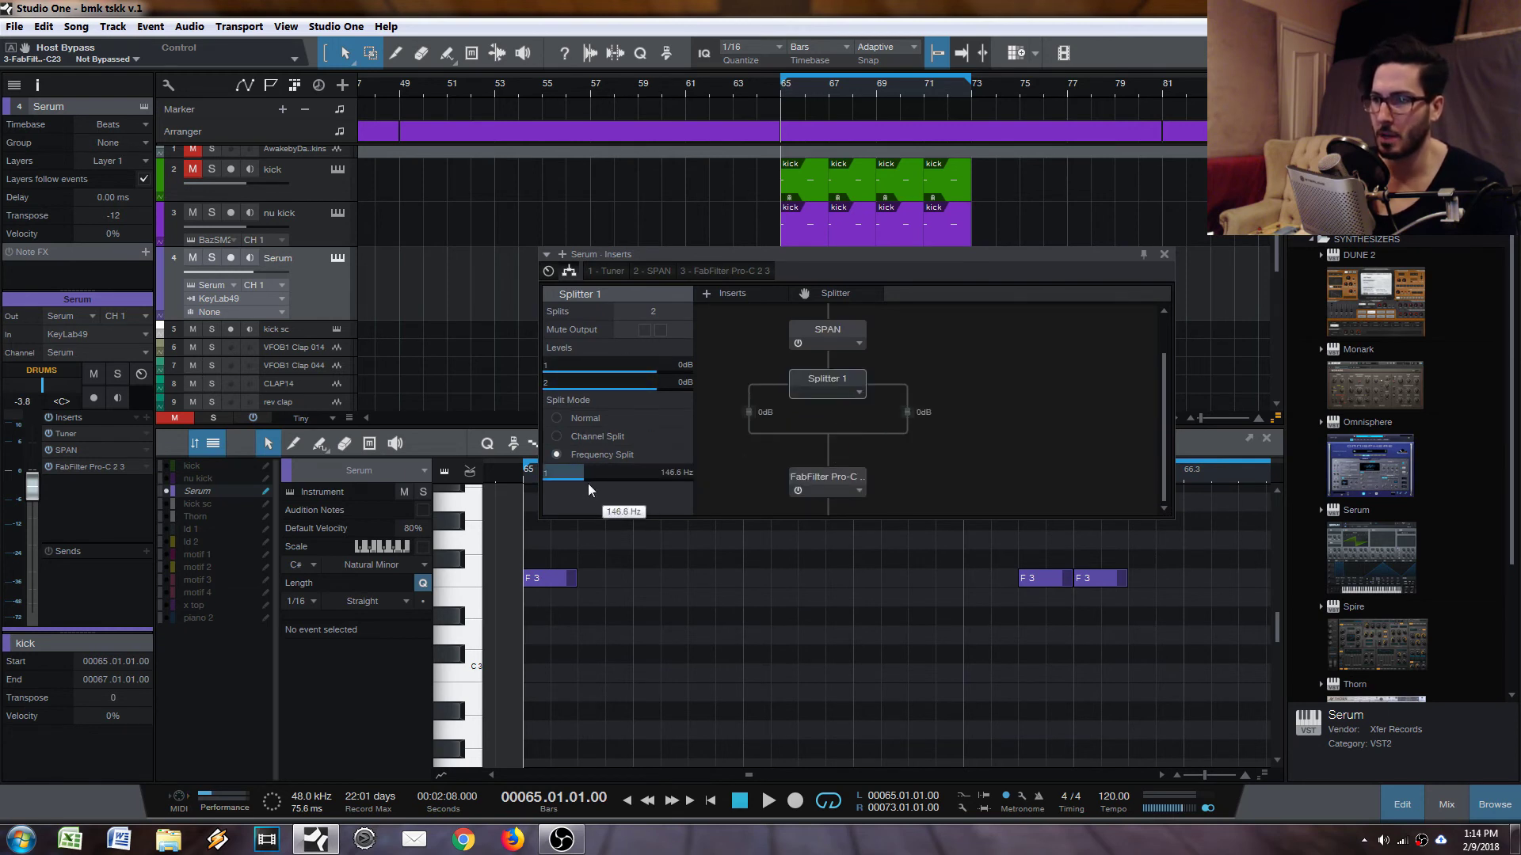
# Step: Move FabFilter Pro-C 2 into the first branch of the Splitter
pyautogui.click(830, 479)
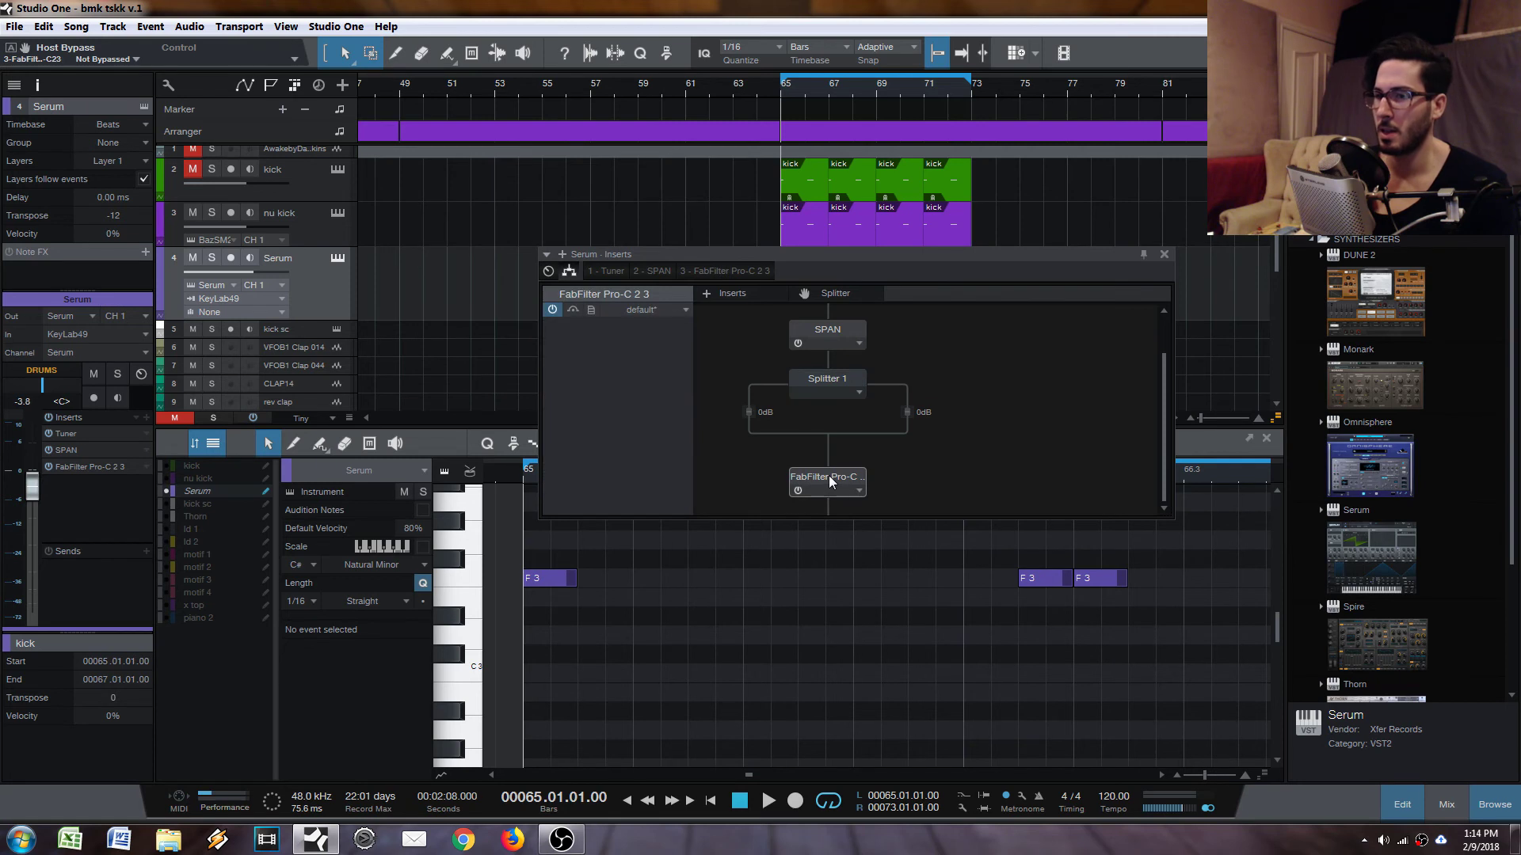
pyautogui.click(830, 383)
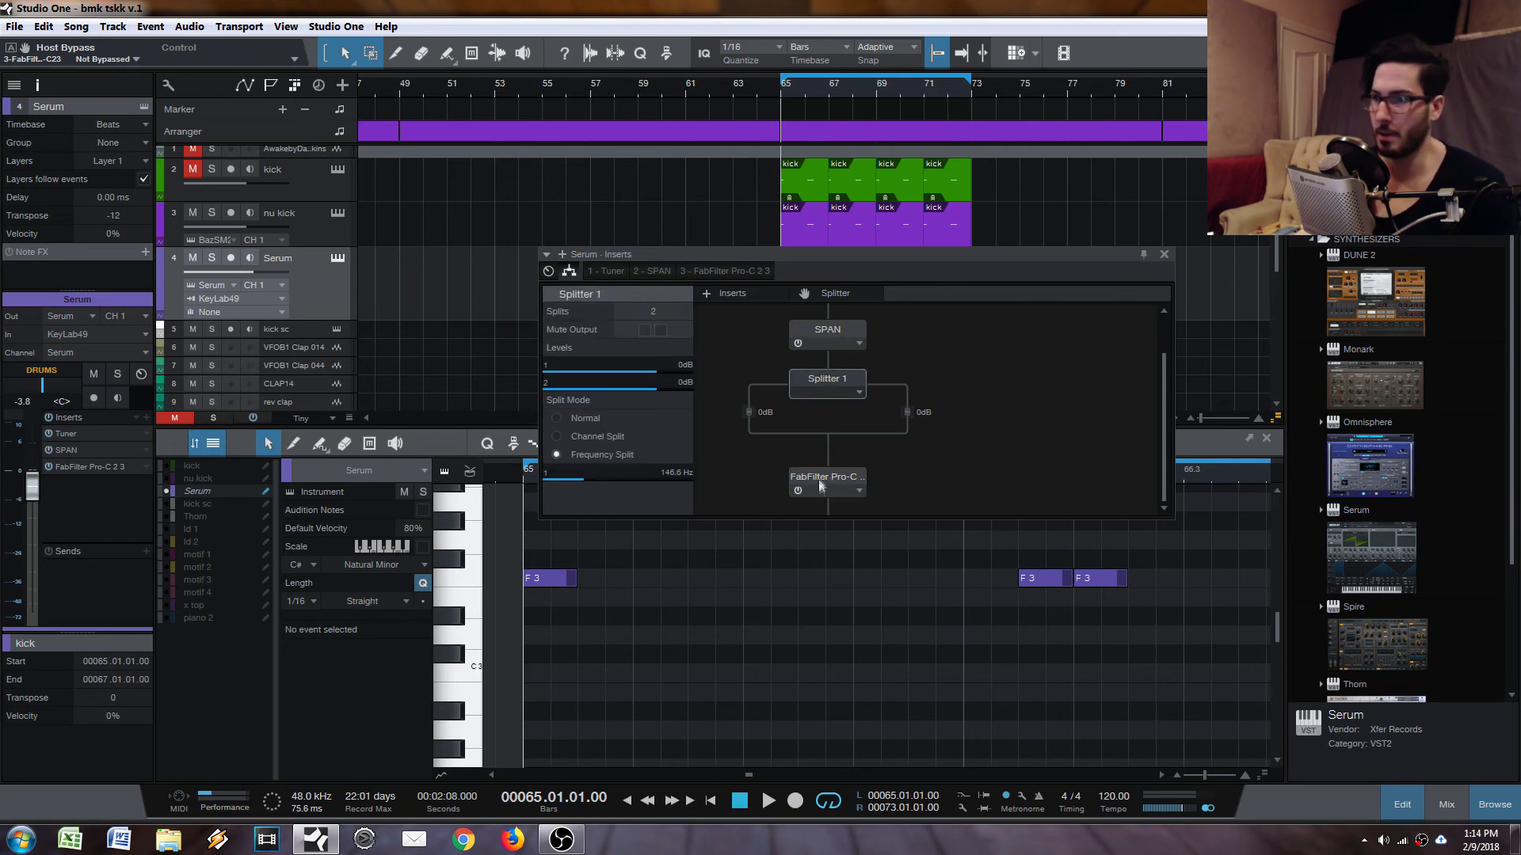
pyautogui.moveTo(820, 484); pyautogui.dragTo(792, 438)
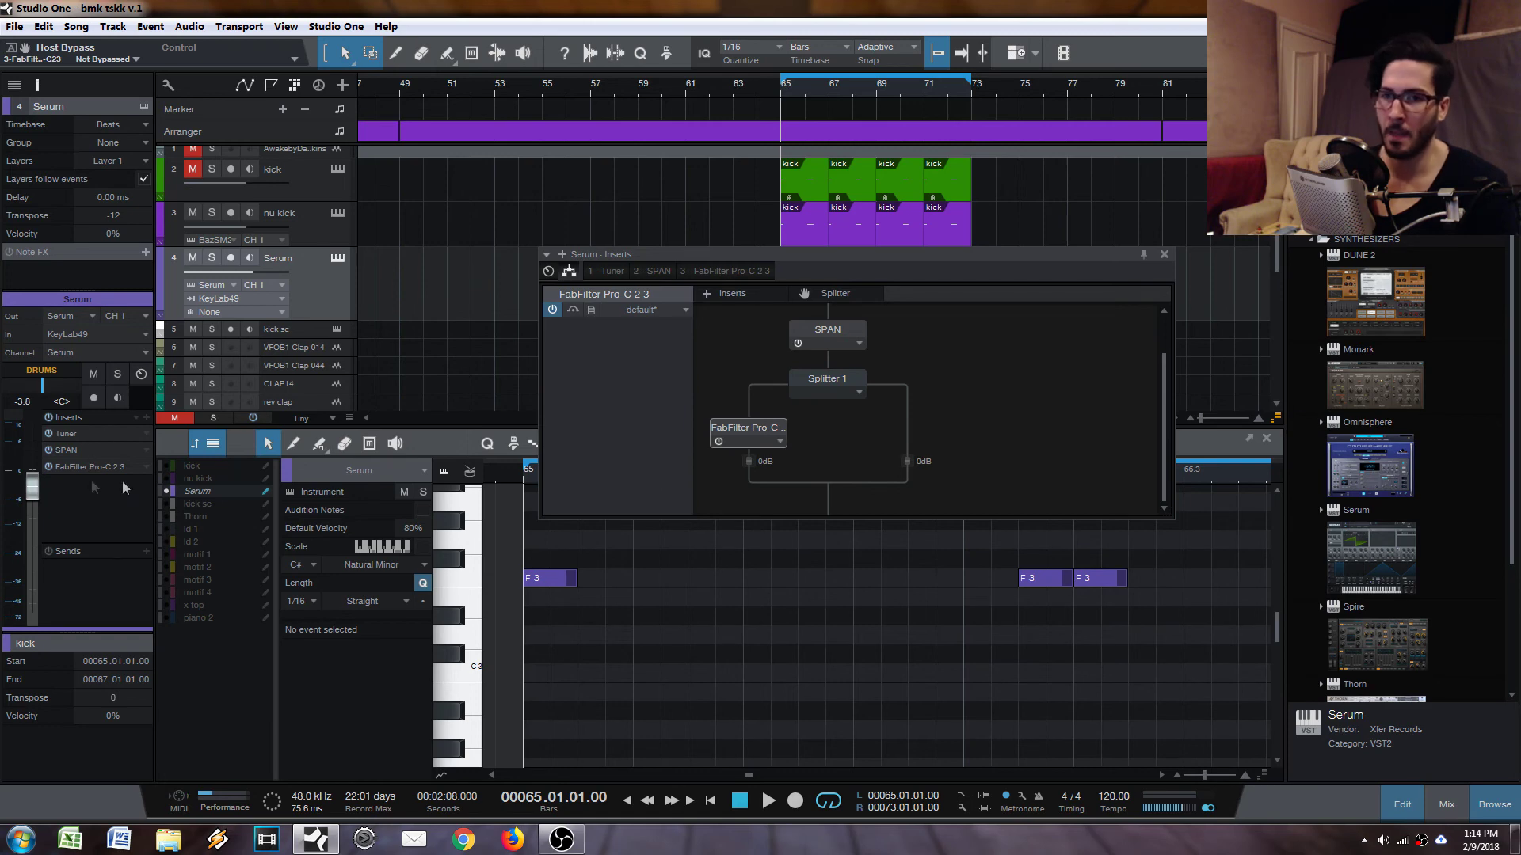
# Step: Set Pro-C 2's ratio to 4.76:1 during playback and compare the ducking with the plug-in bypassed
pyautogui.press('space')
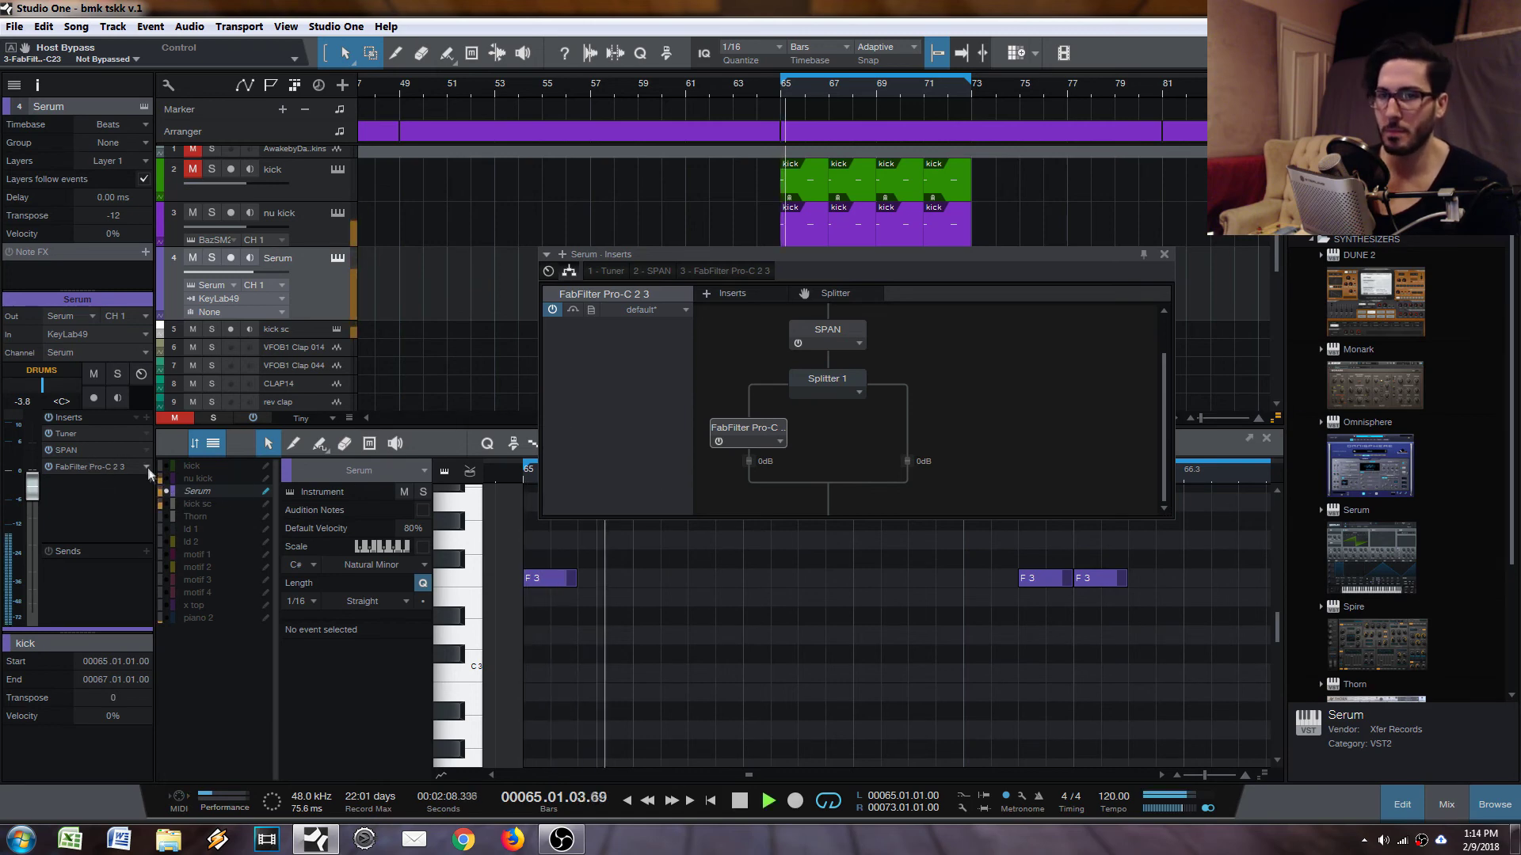
pyautogui.click(71, 469)
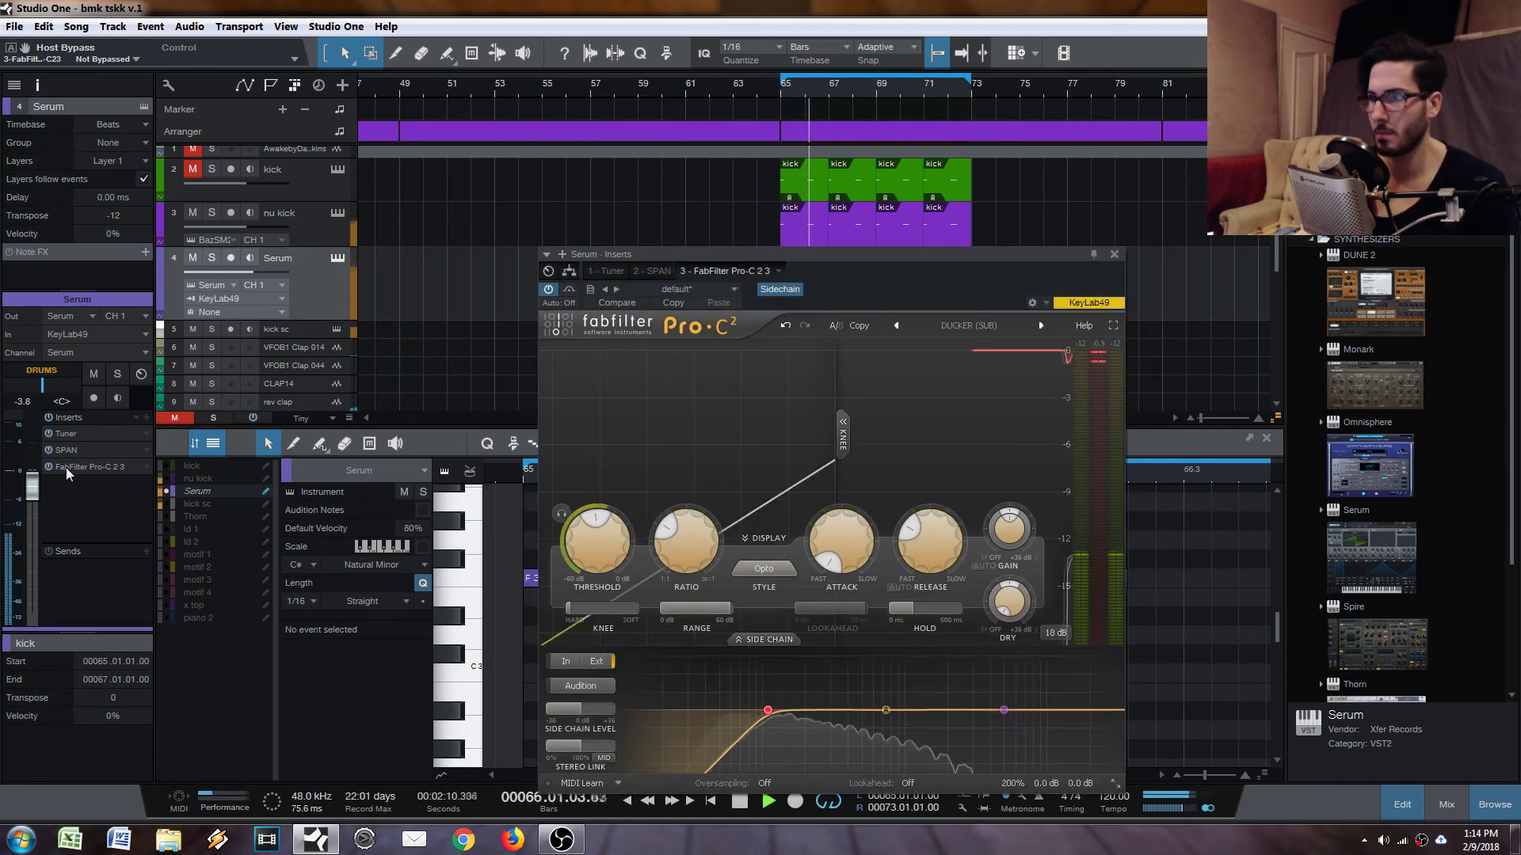
pyautogui.moveTo(687, 545); pyautogui.dragTo(706, 476)
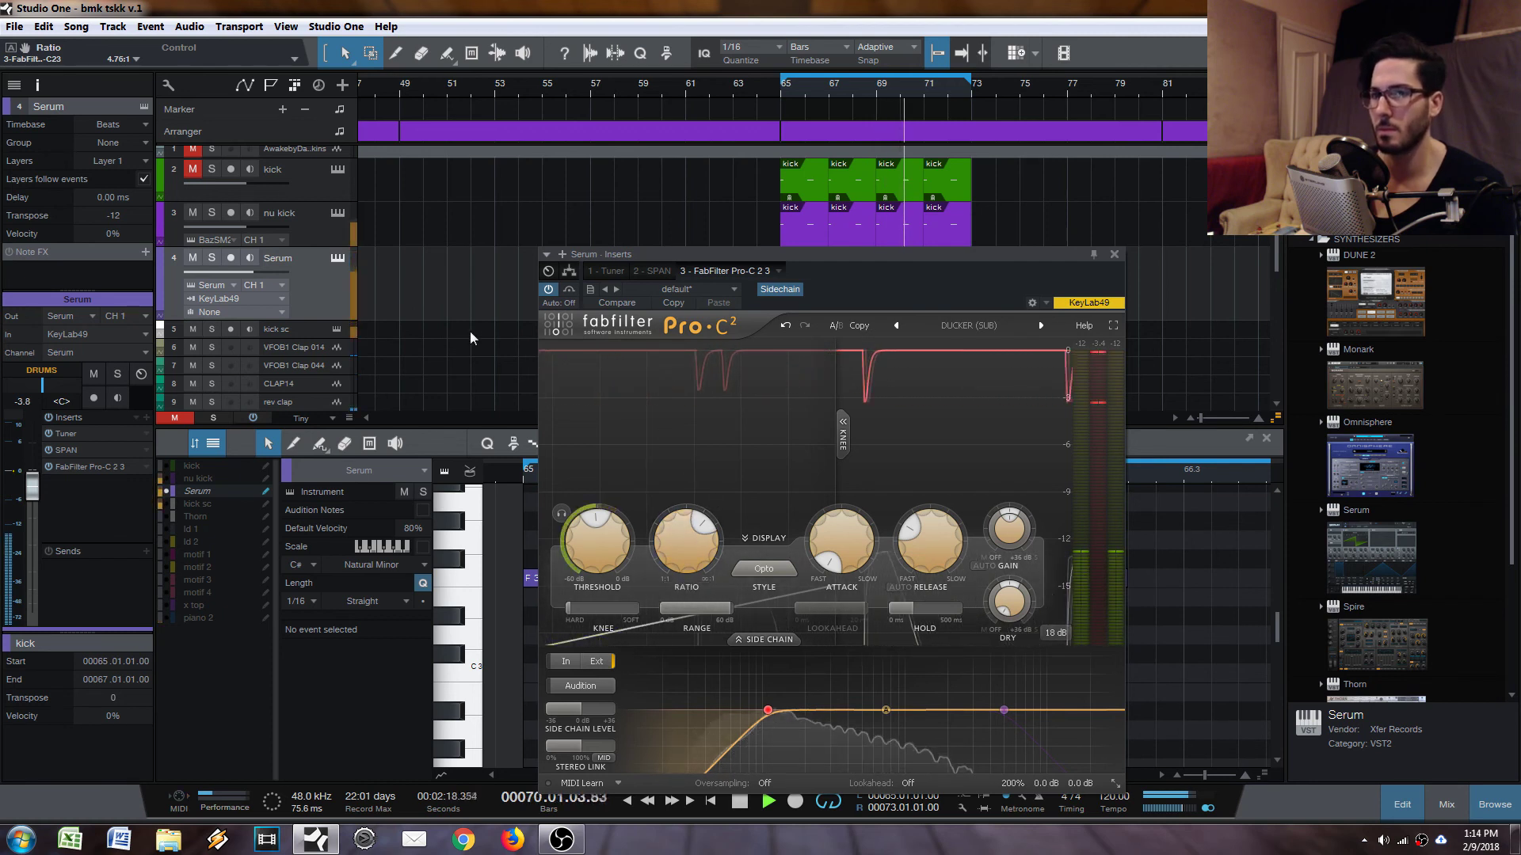
pyautogui.click(569, 290)
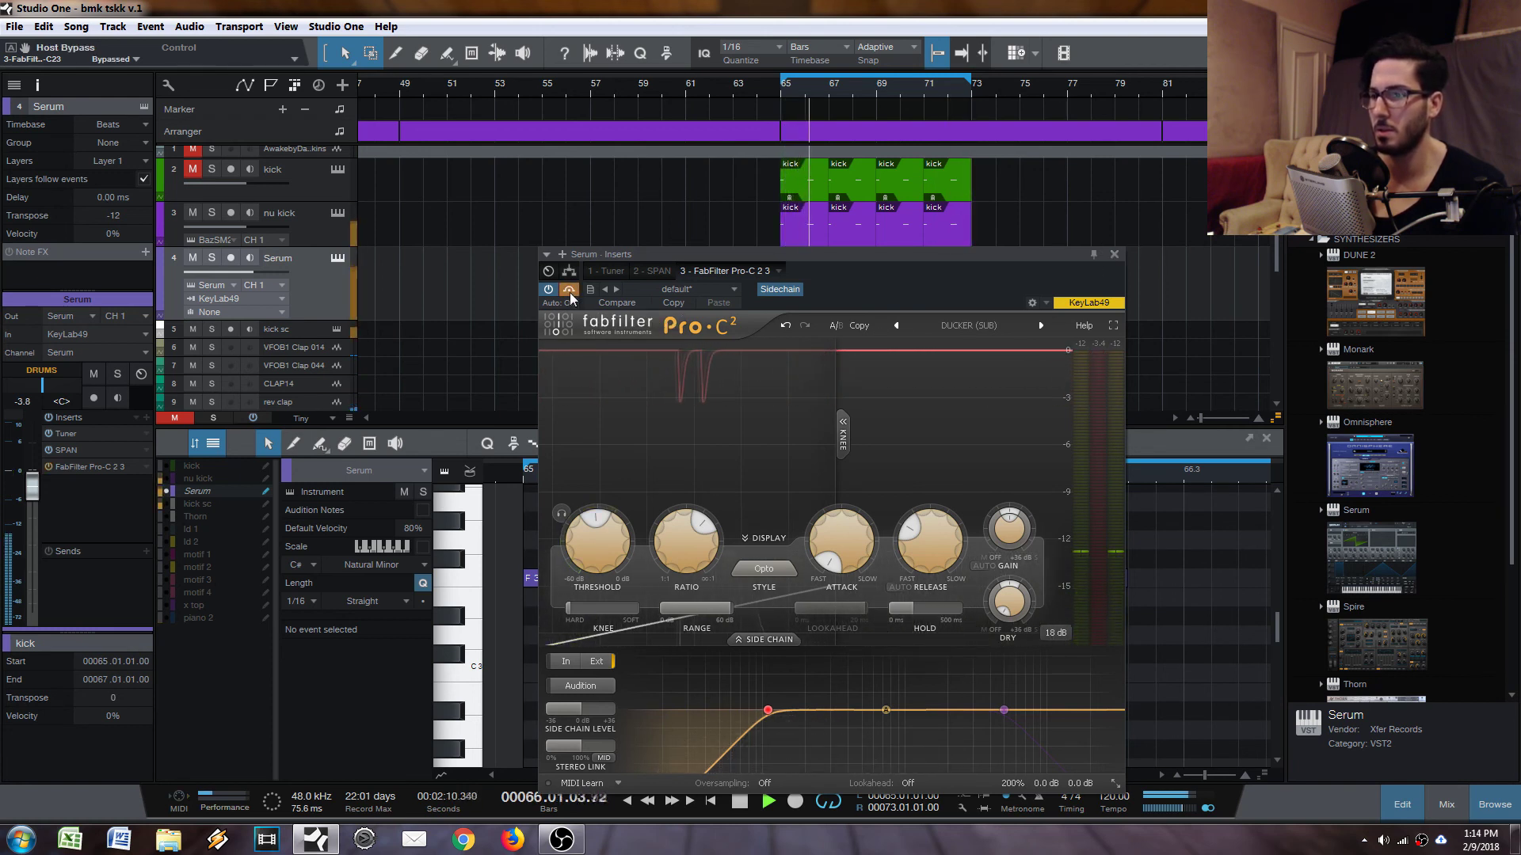
pyautogui.click(568, 289)
pyautogui.press('space')
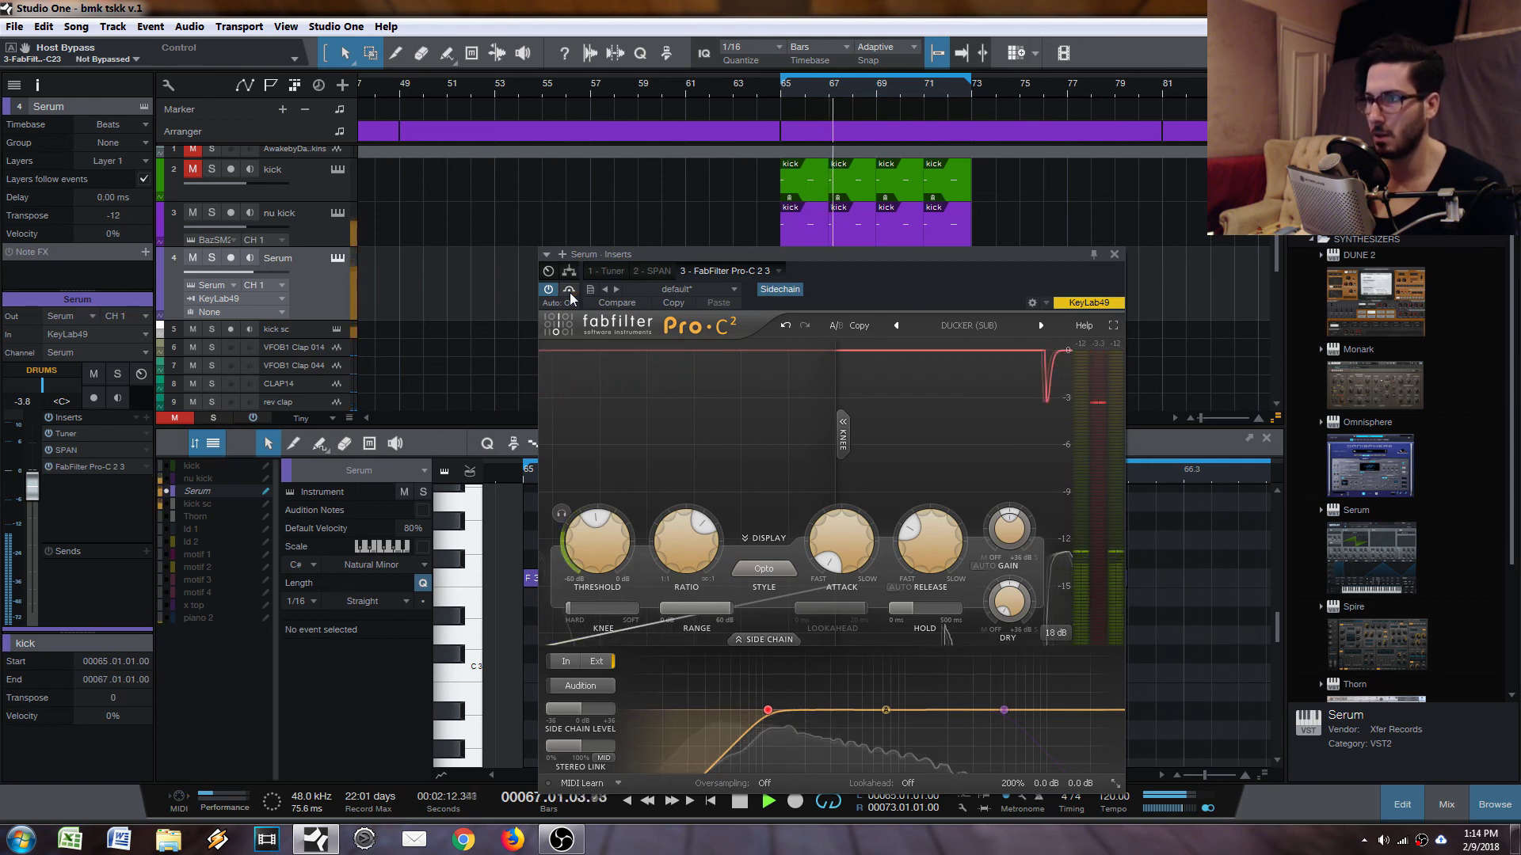